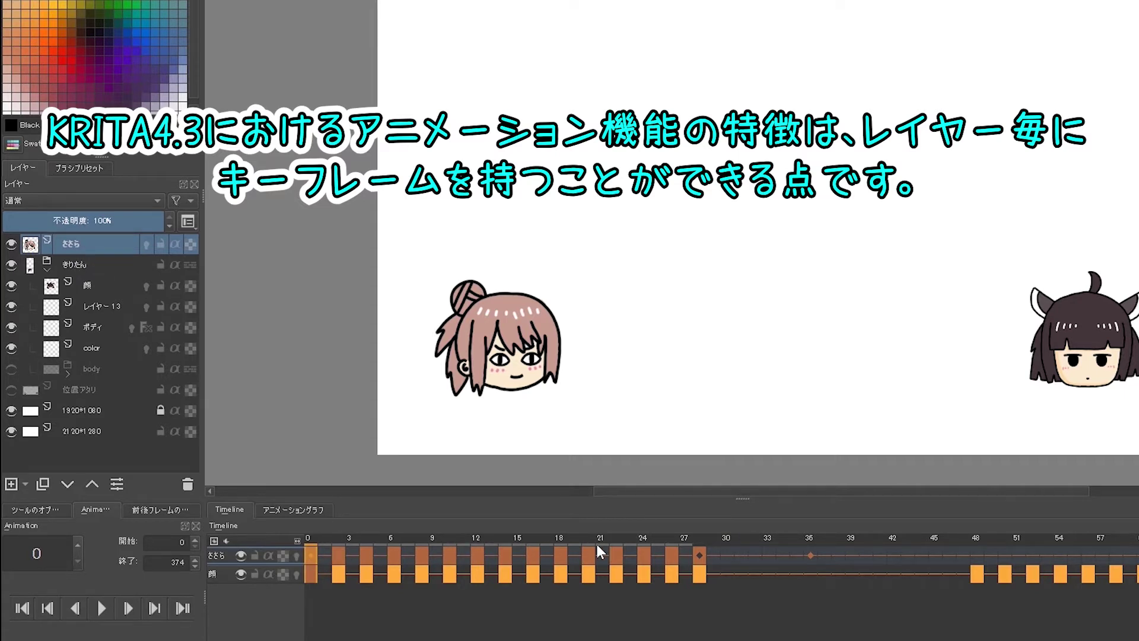
- Reveal the 顔 layer's keyframes in the timeline and copy frames 8–14
click(92, 261)
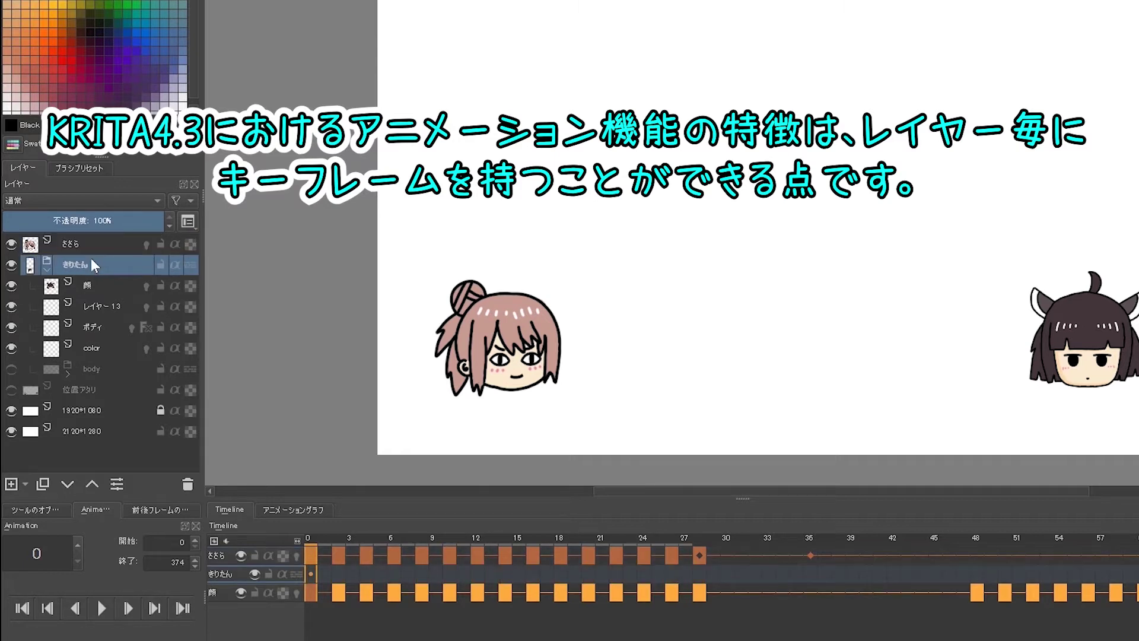
click(89, 285)
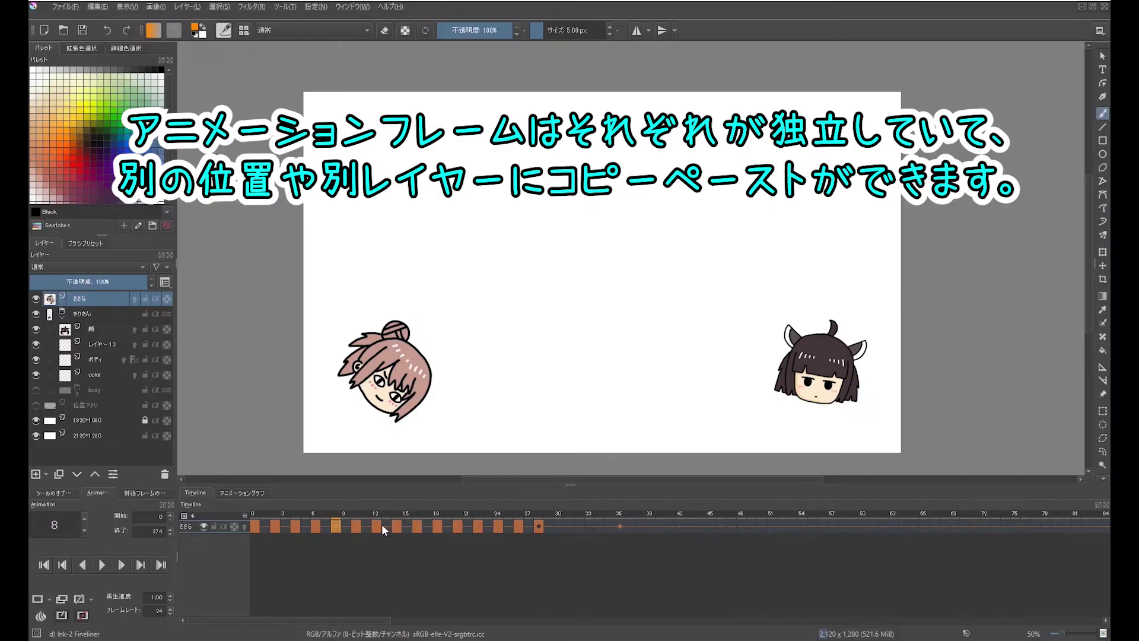
shift+click(399, 525)
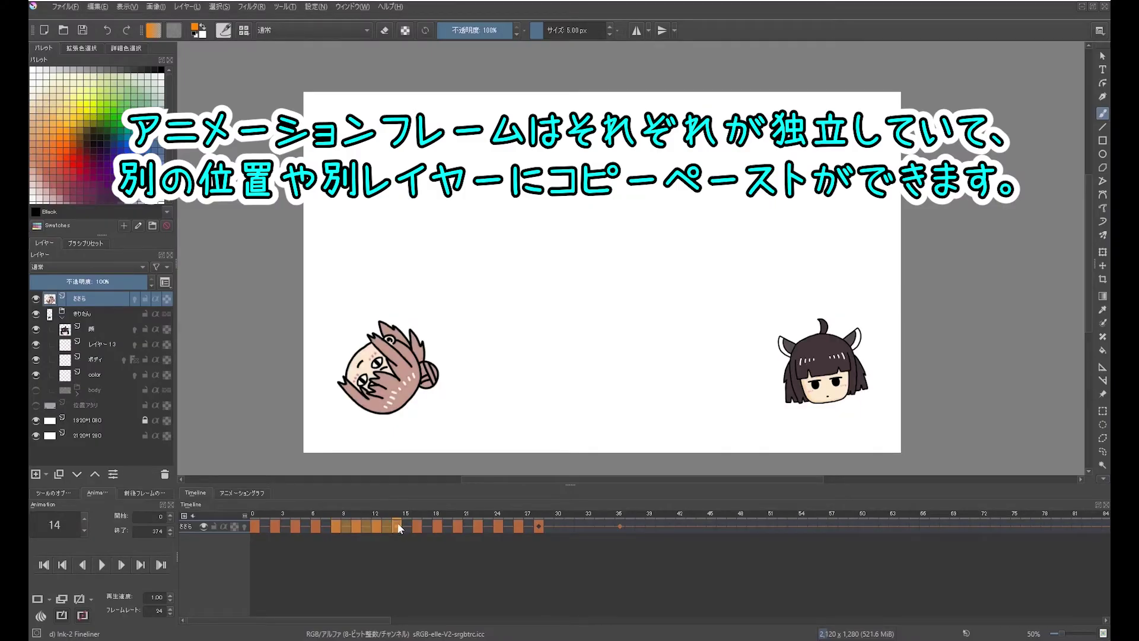
right_click(397, 523)
click(456, 399)
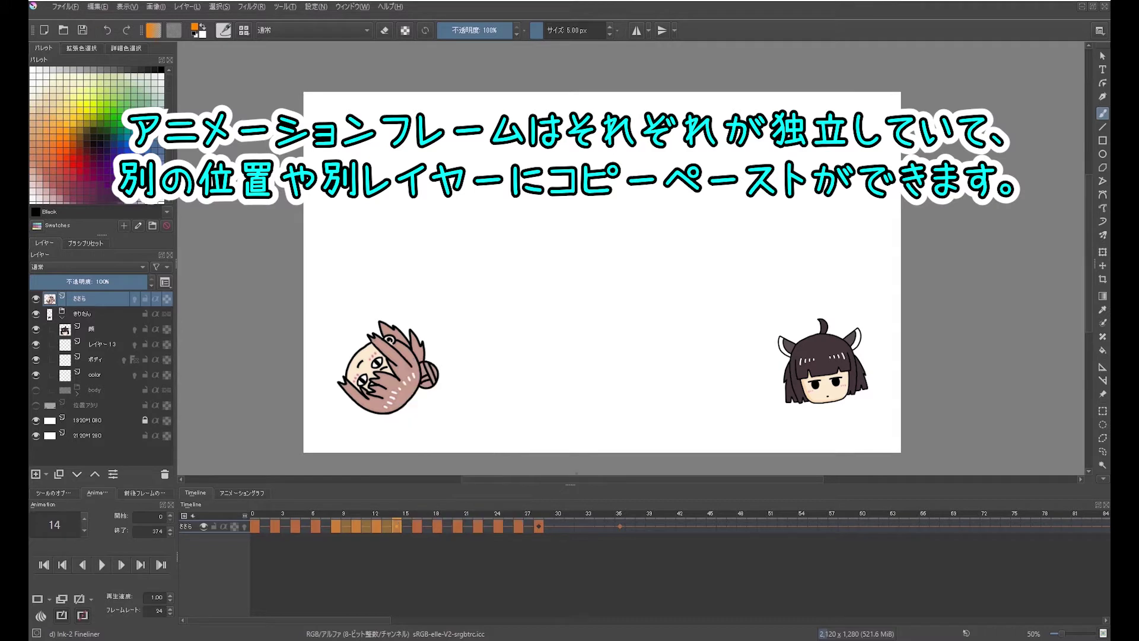
- Paste the copied frames at frame 30, play to check, and set the frame rate to 24
click(561, 527)
right_click(560, 524)
click(642, 397)
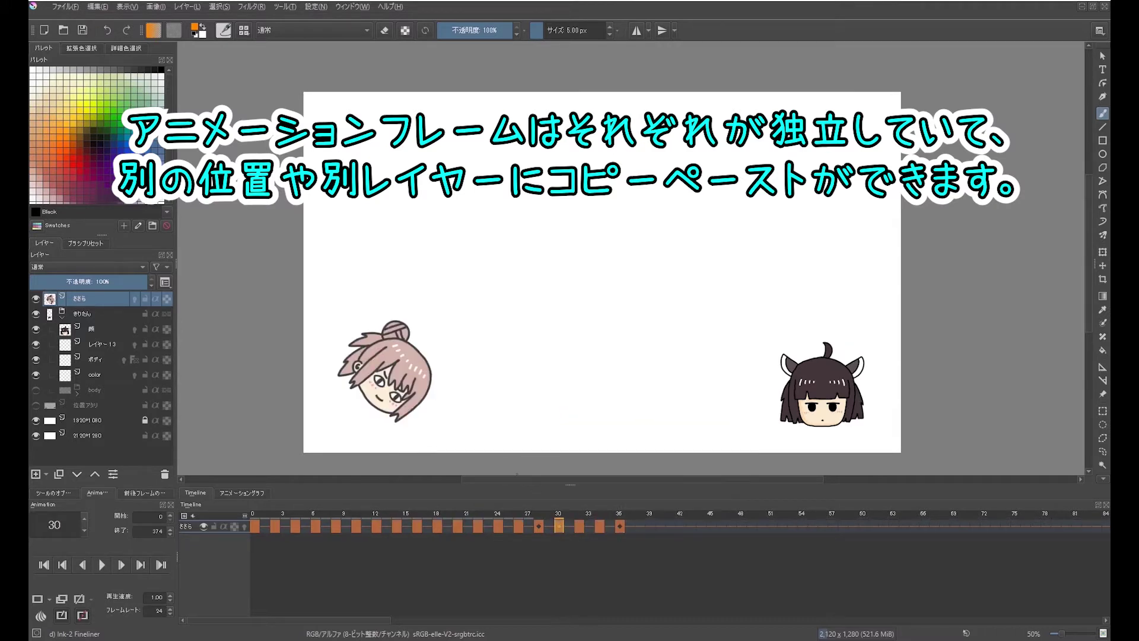
key(space)
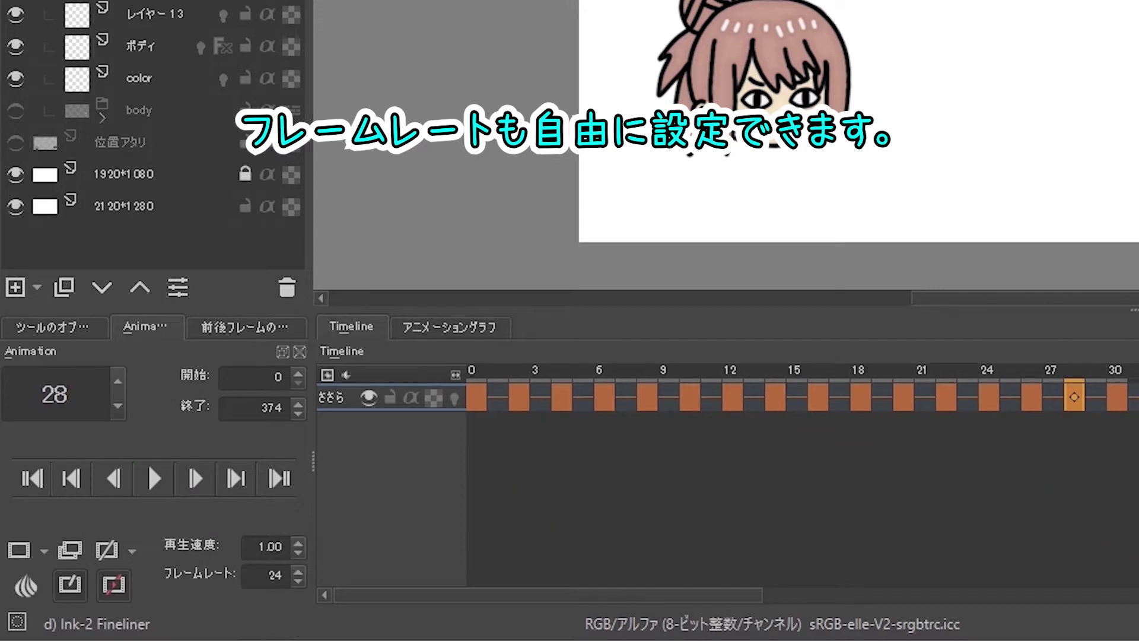
double_click(276, 575)
text(24)
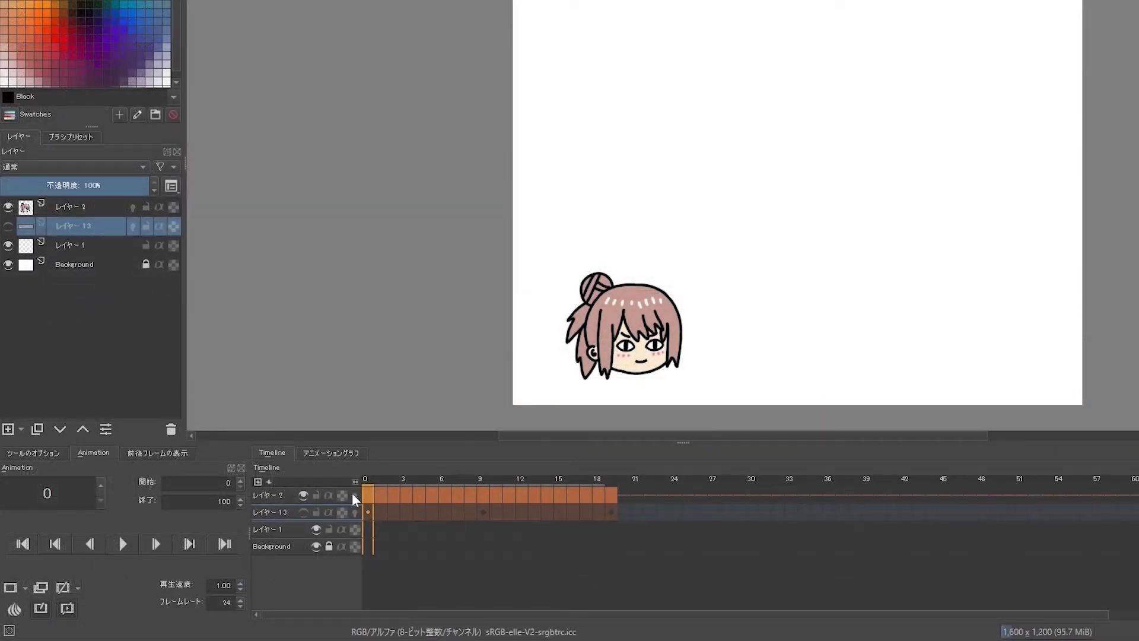
click(354, 496)
click(380, 503)
key(Right)
key(Right)
key(Right)
key(Right)
key(Right)
key(Right)
key(Right)
key(Right)
key(Right)
key(Right)
key(Right)
key(Right)
key(Right)
key(Right)
key(Right)
key(Right)
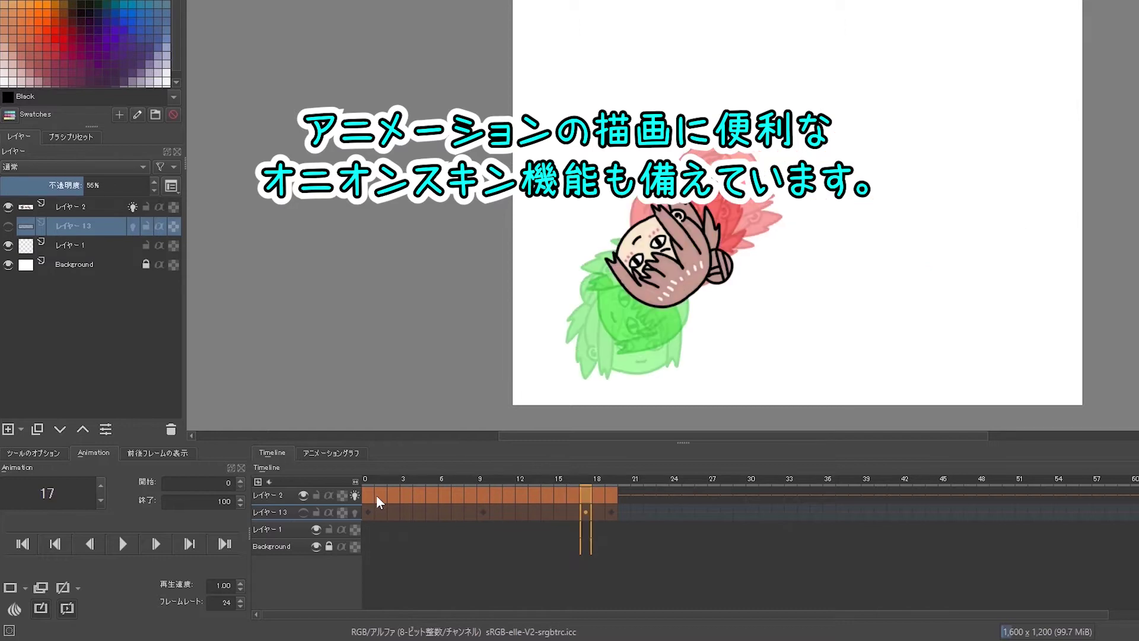
key(Right)
key(Right)
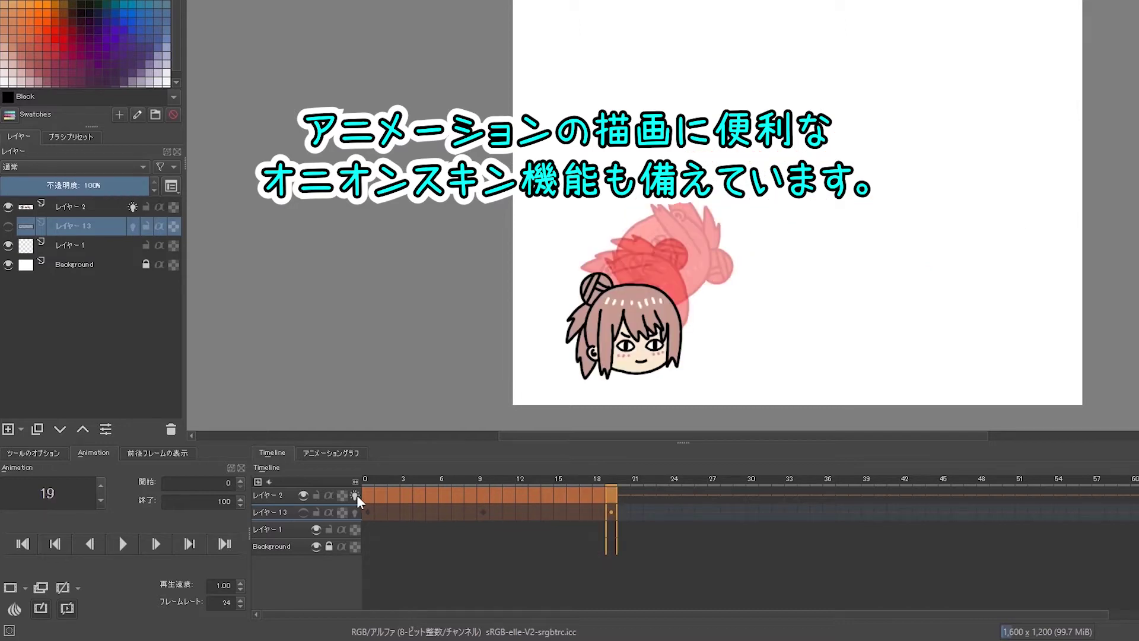
click(355, 495)
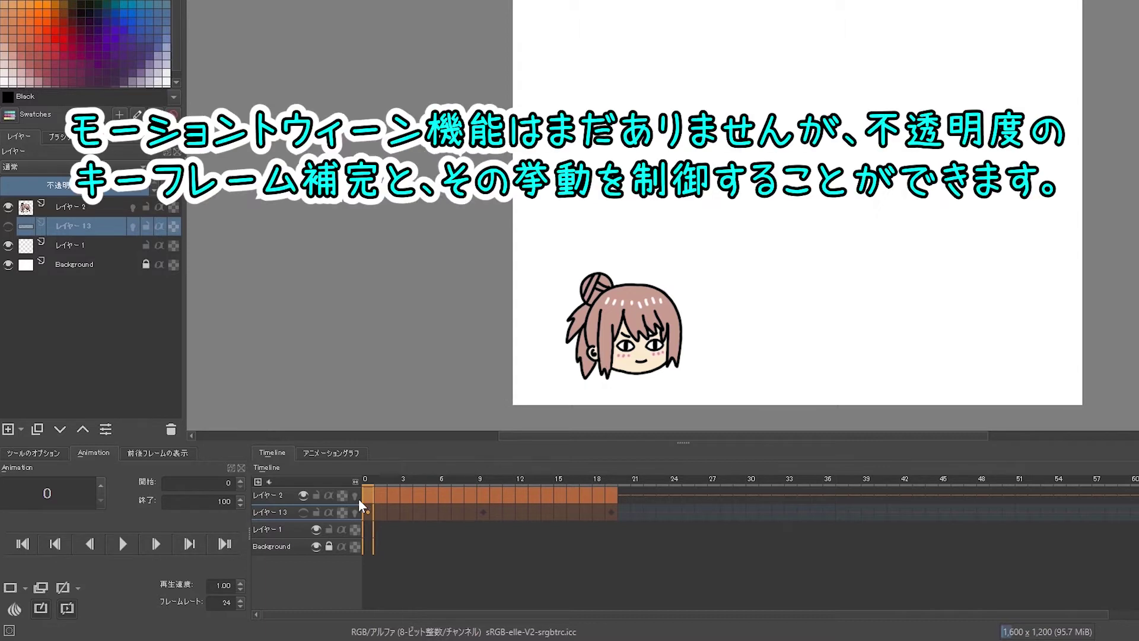
- Hide レイヤー 2, show レイヤー 13, and step through frames to watch its opacity fade
click(303, 495)
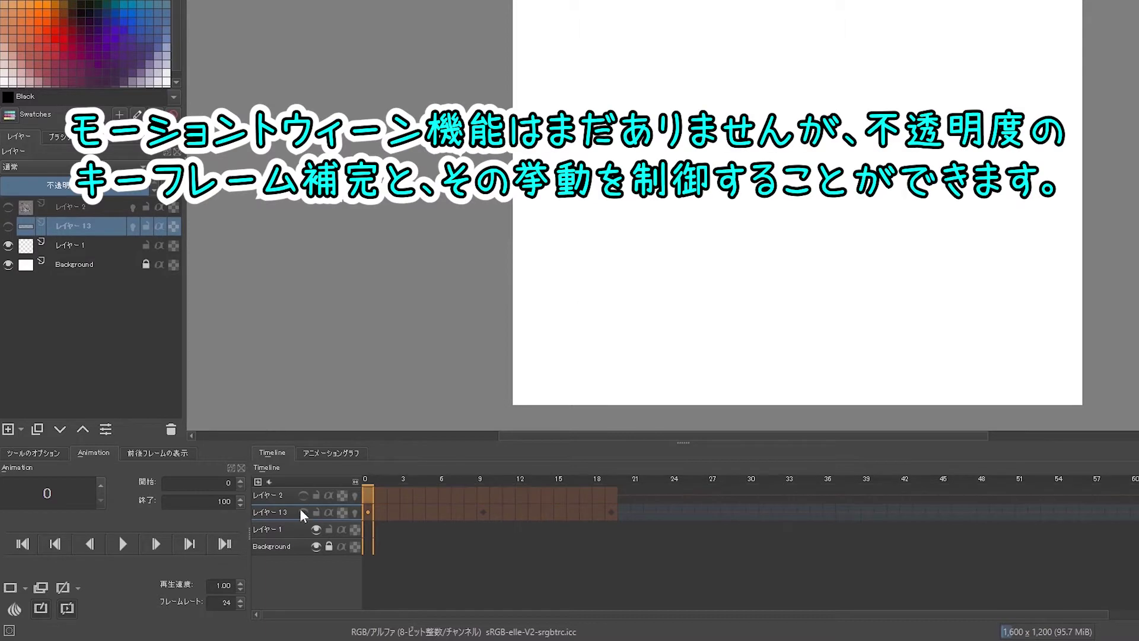
click(396, 519)
key(Right)
key(Right)
key(Right)
key(Right)
key(Right)
key(Right)
key(Right)
key(Right)
key(Right)
key(Right)
key(Right)
key(Right)
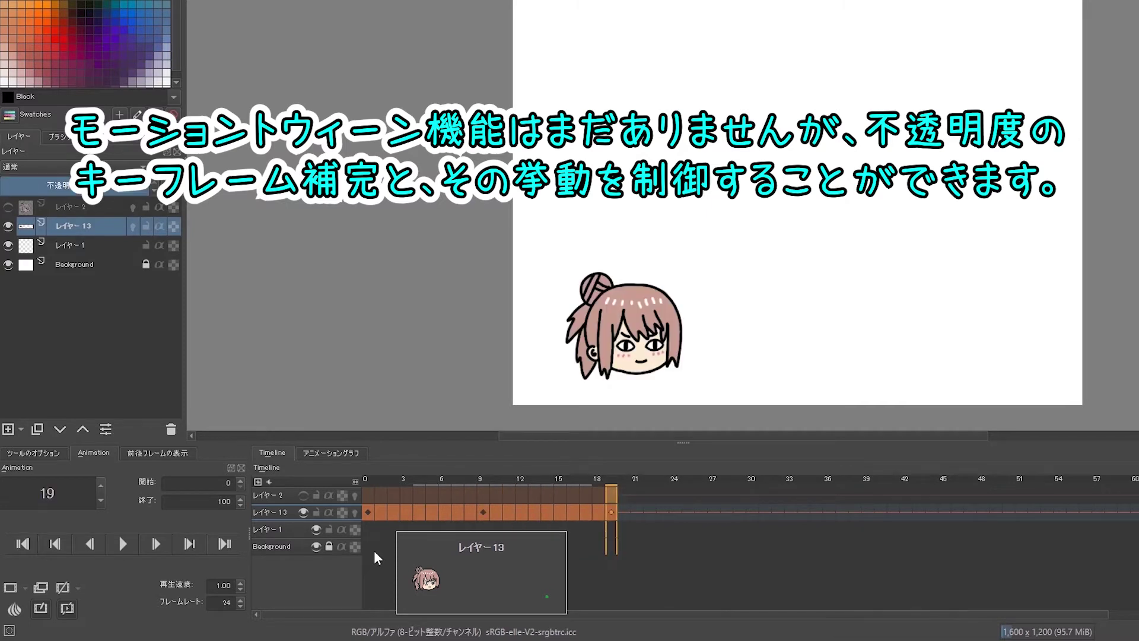
click(365, 503)
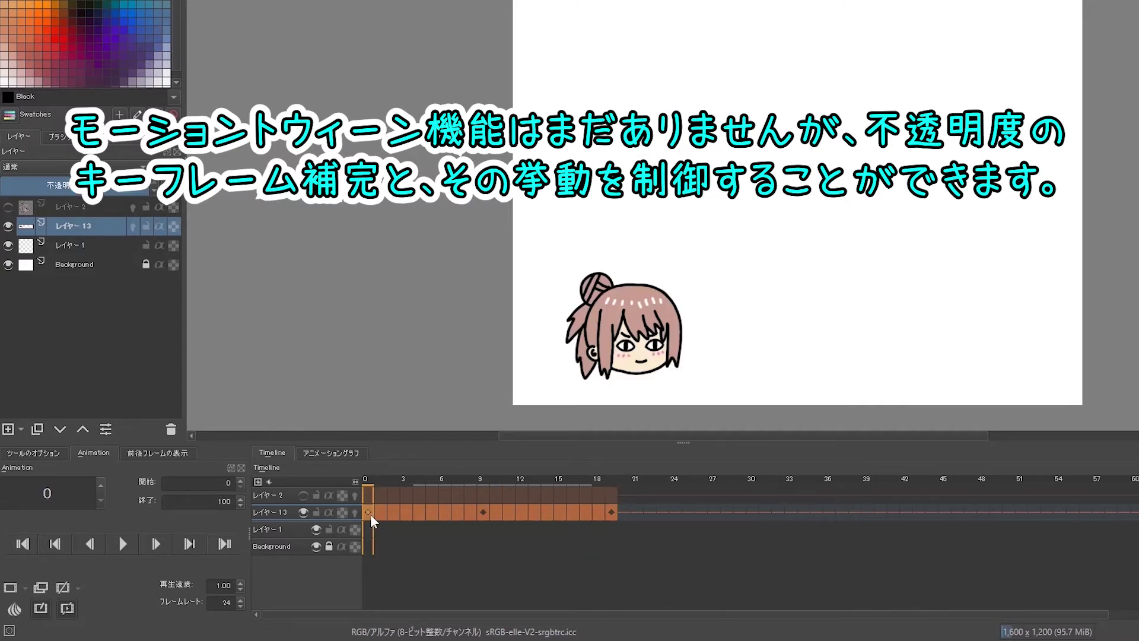
- In Animation Curves, drag tangent handles on the lowest and starting opacity keyframes into smooth curves
click(350, 457)
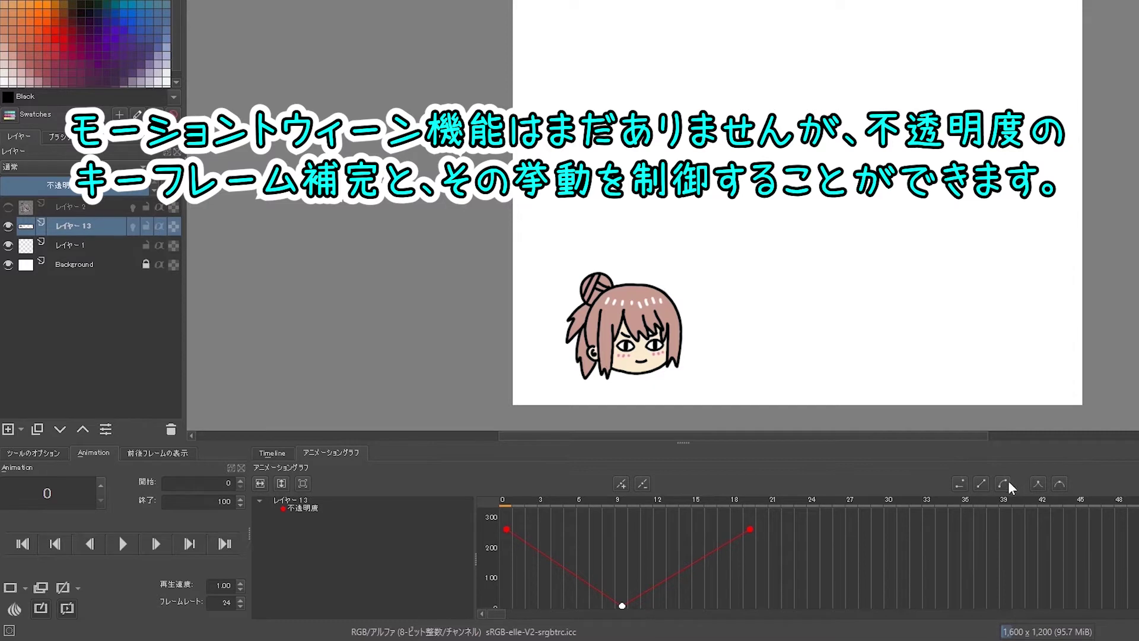
click(622, 607)
drag(622, 606, 775, 607)
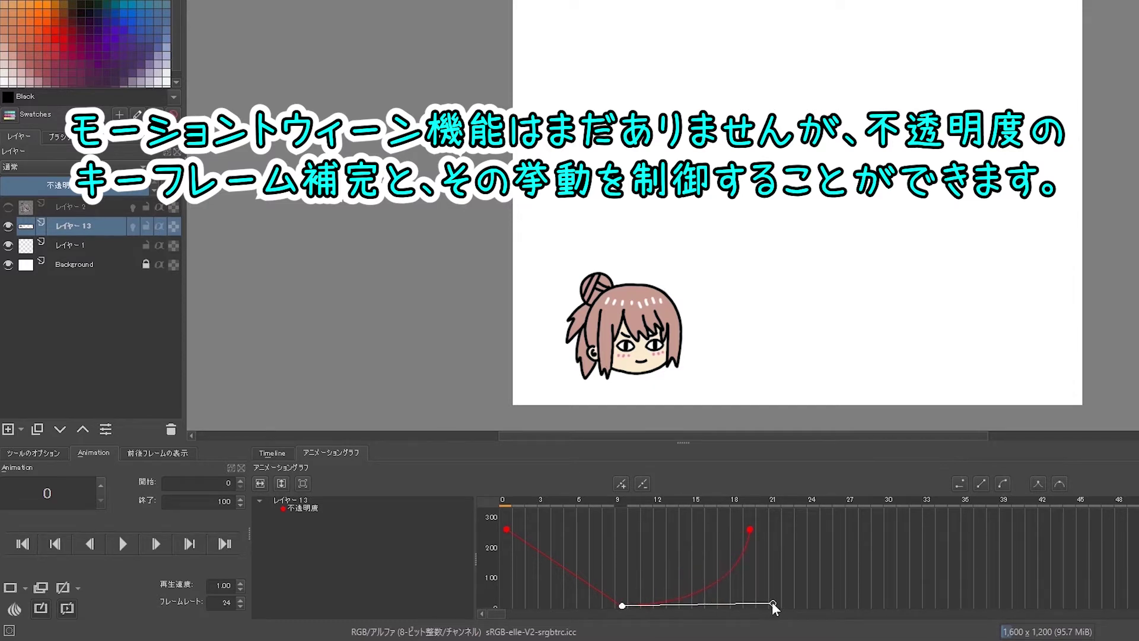
click(506, 528)
drag(507, 529, 702, 530)
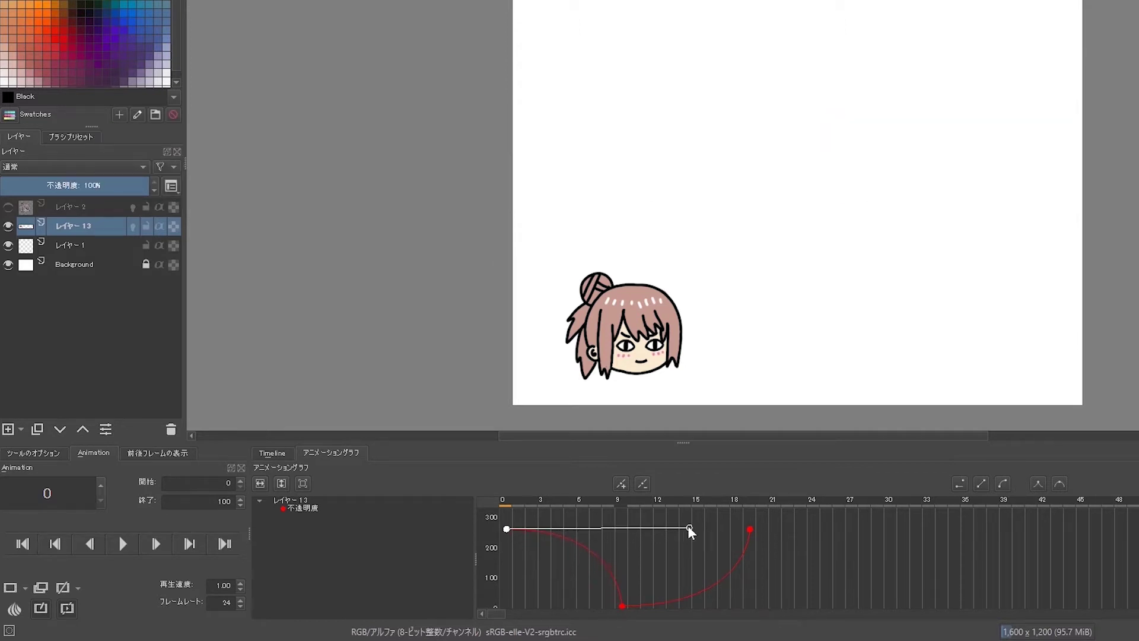
- Back in the Timeline, play the eased fade and stop at frame 20
click(271, 453)
key(Right)
key(space)
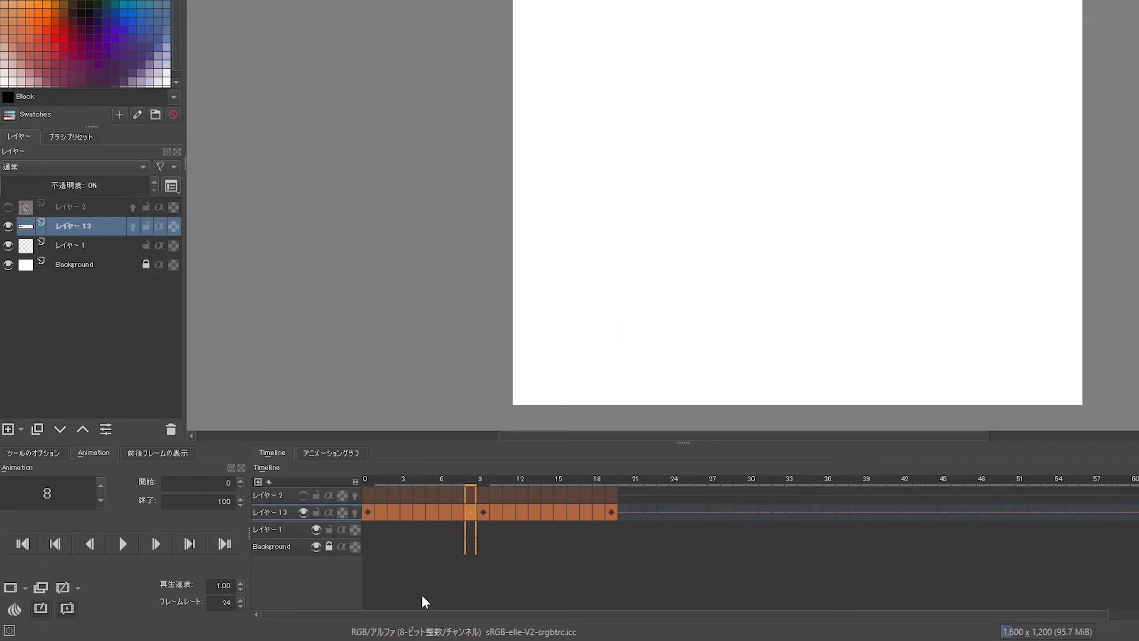
key(space)
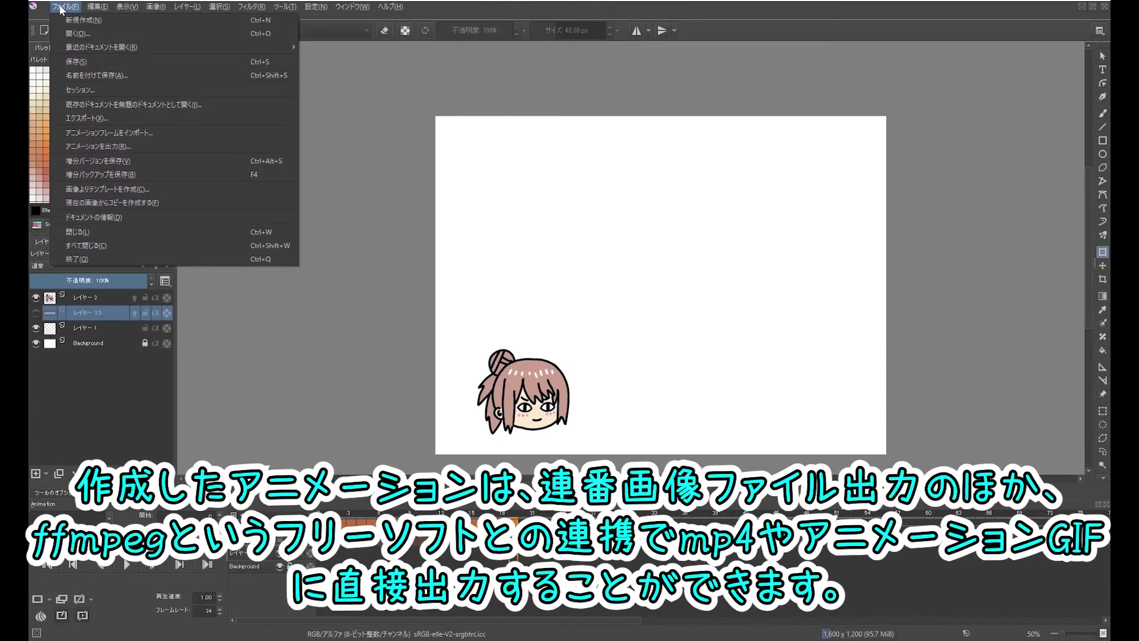
- Render the animation as a PNG image sequence, frame0000–frame0019, into the edited output folder
click(78, 143)
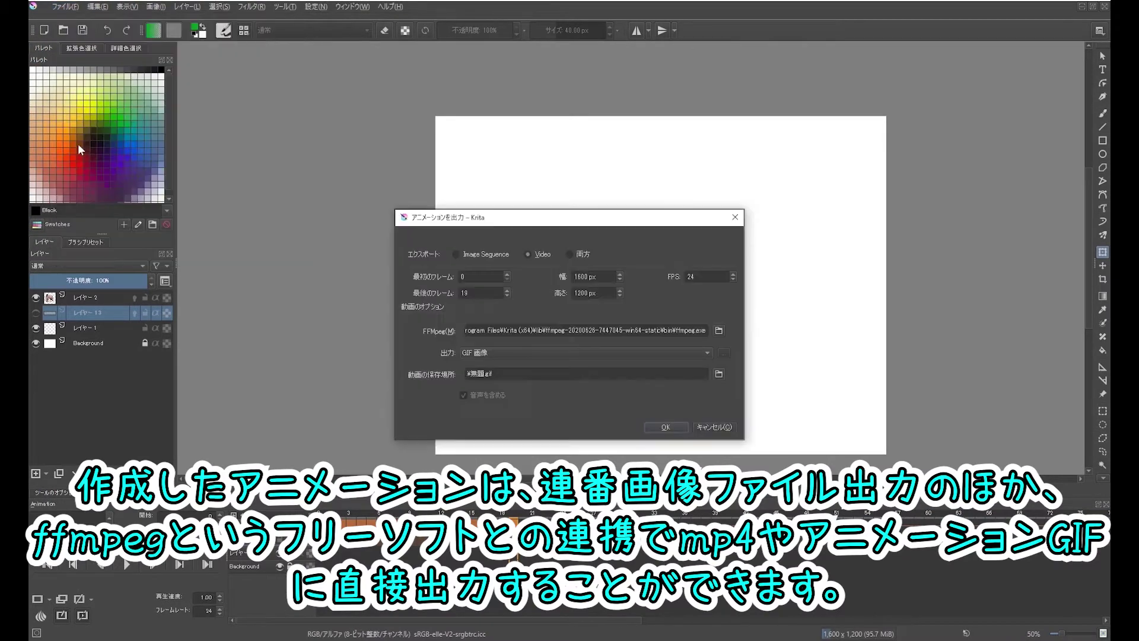
click(465, 255)
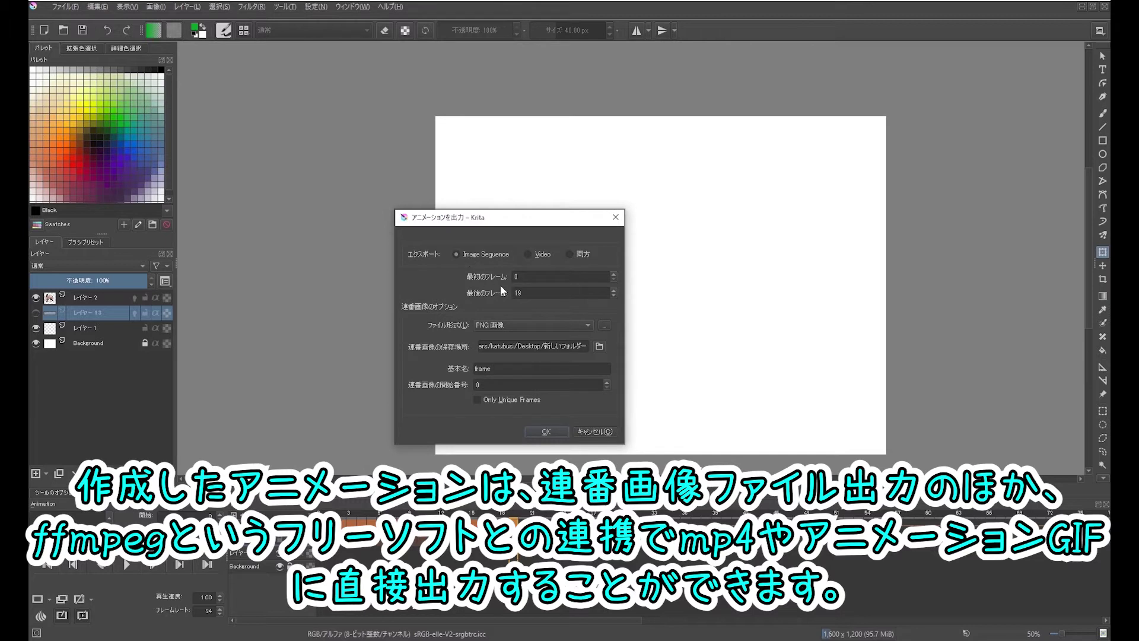
click(580, 346)
text(2)
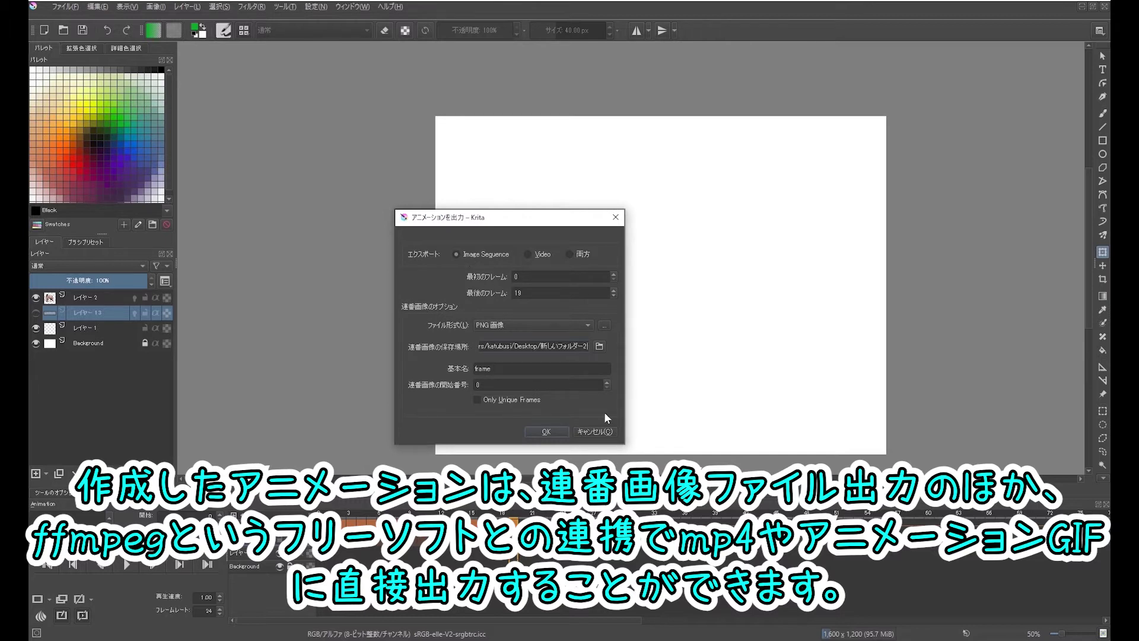
click(563, 431)
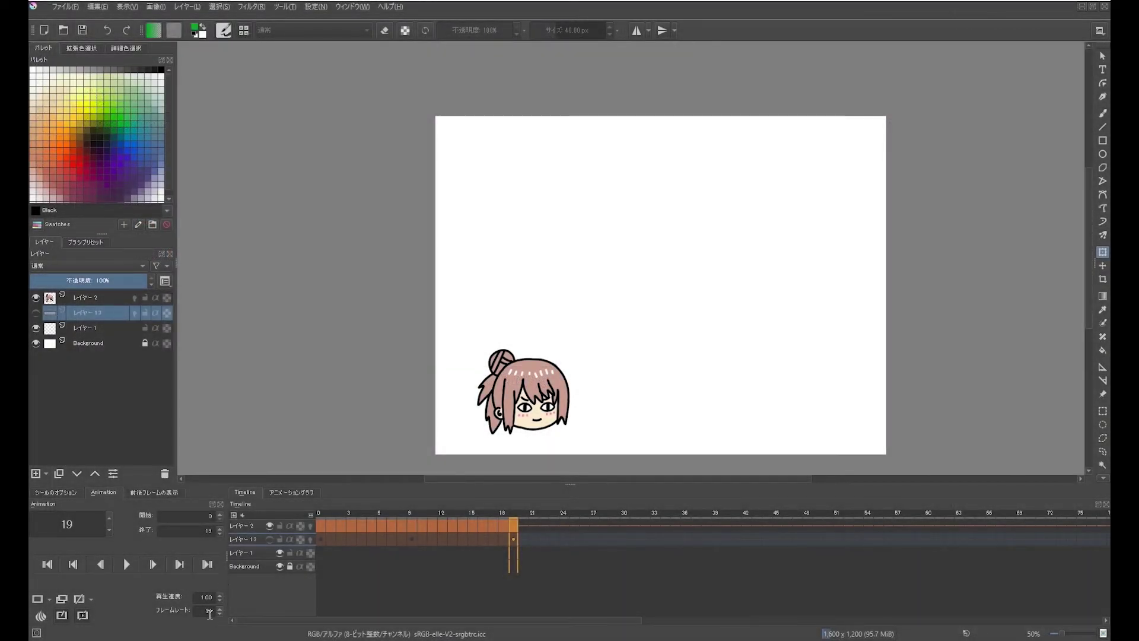
double_click(209, 611)
- Set the frame rate to 12 fps and render the animation as a GIF, overwriting 無題.gif
text(12)
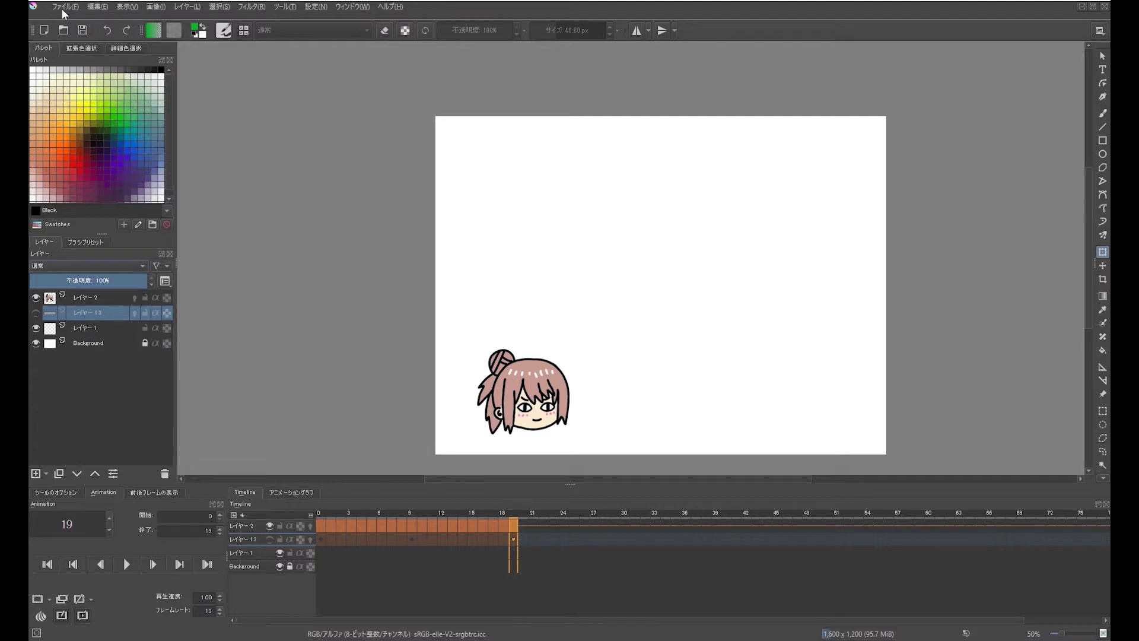
click(62, 8)
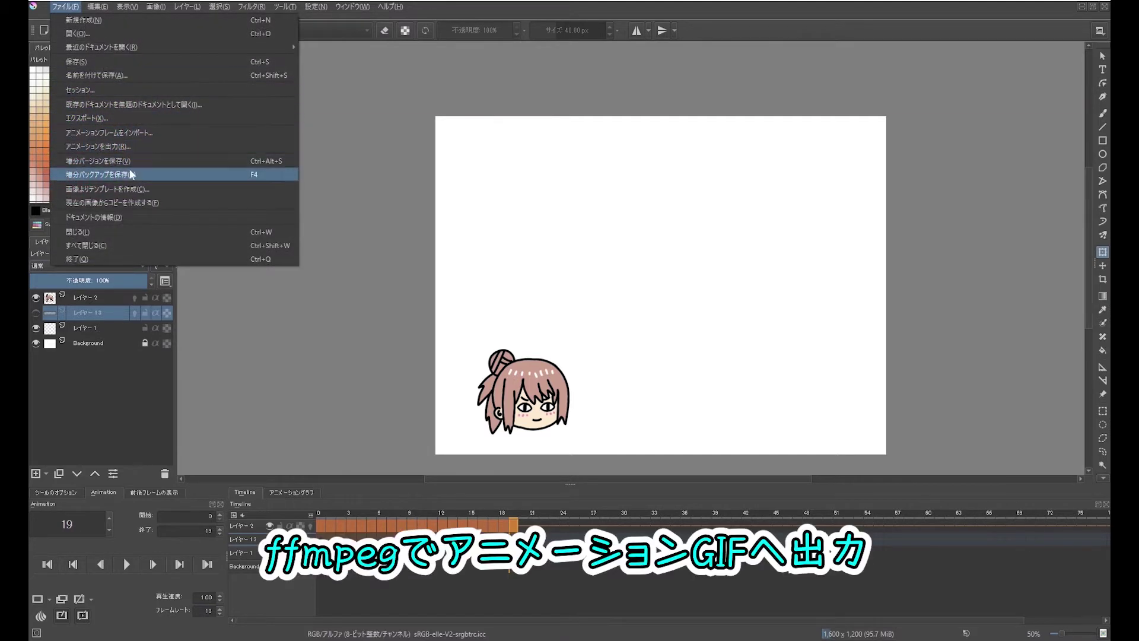
click(135, 146)
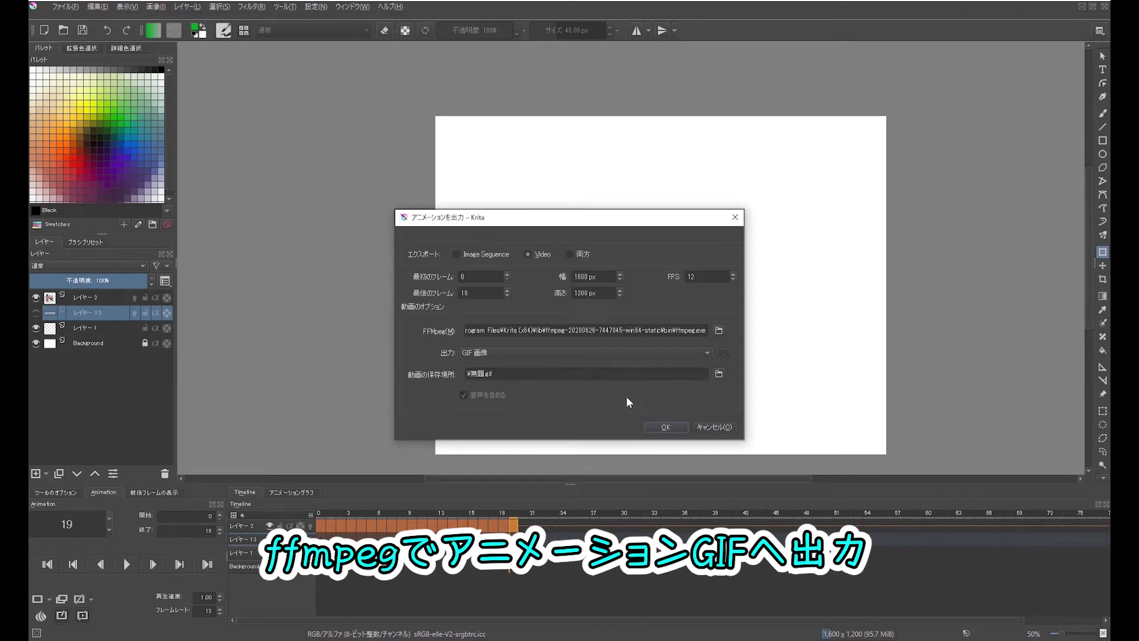
click(719, 374)
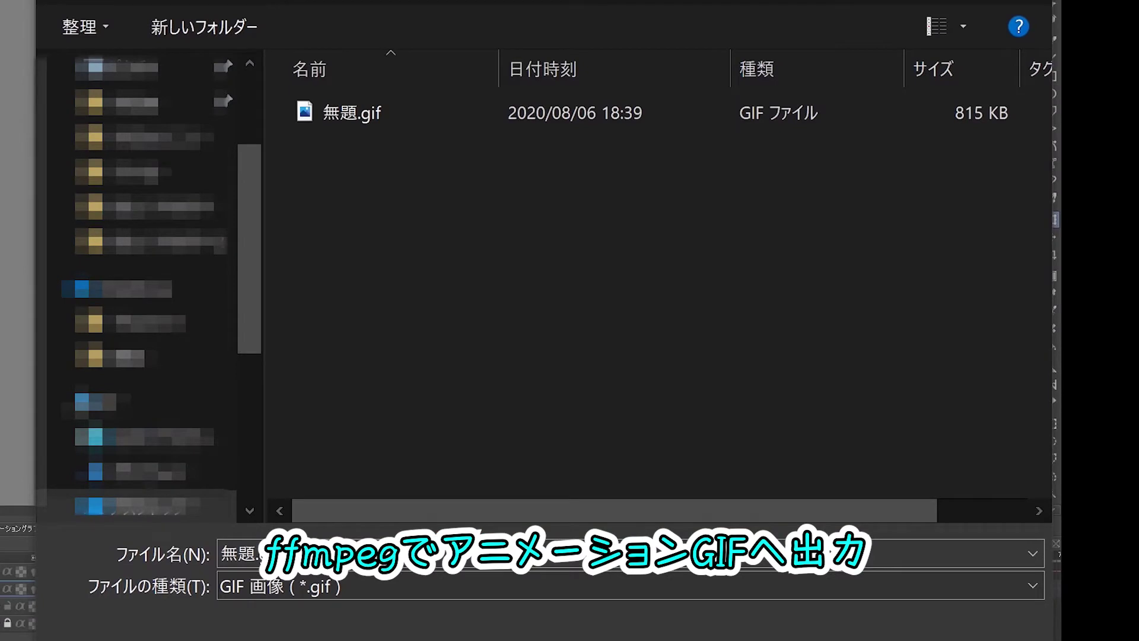
key(Return)
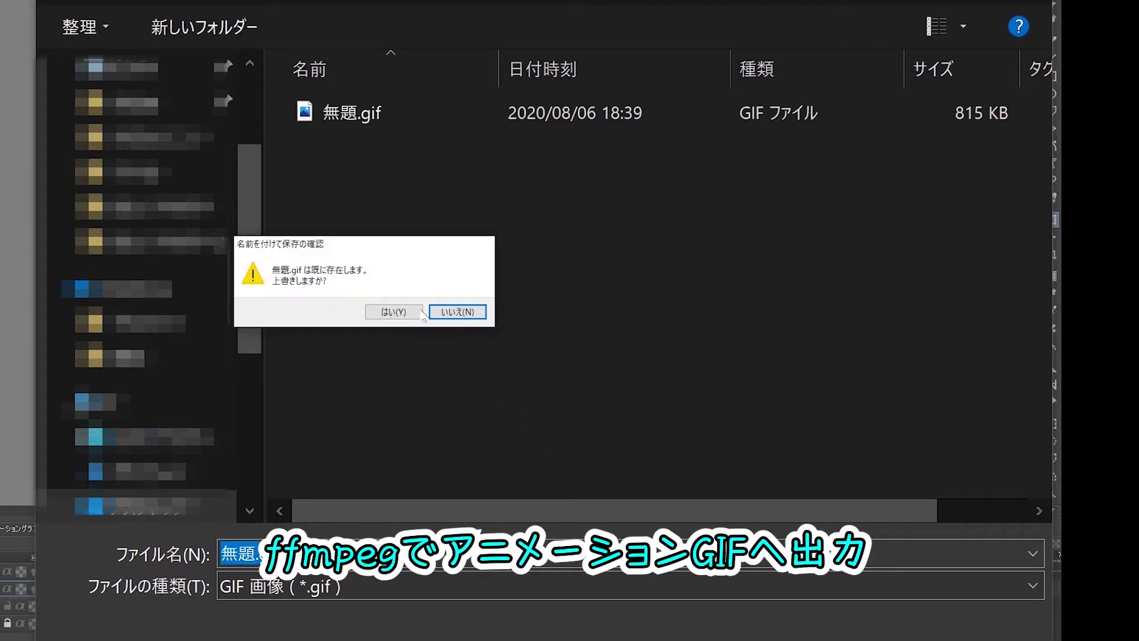
click(414, 315)
click(678, 425)
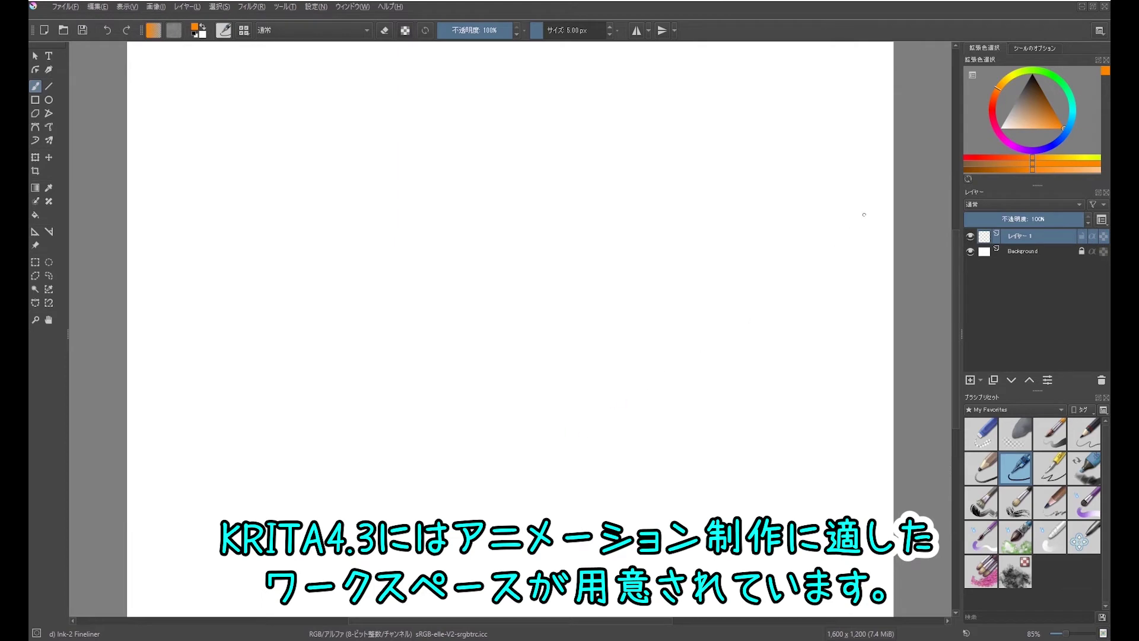
- Switch to the built-in Animation workspace, then to the custom MyAnimation workspace
click(1099, 31)
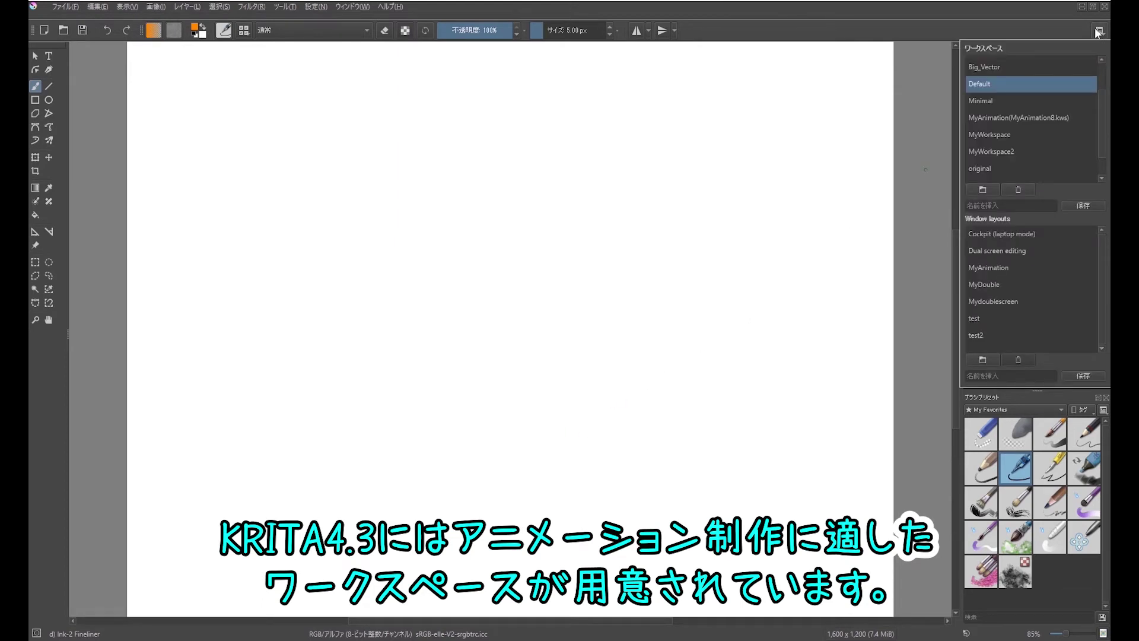
scroll(1002, 96, up, 1)
click(972, 63)
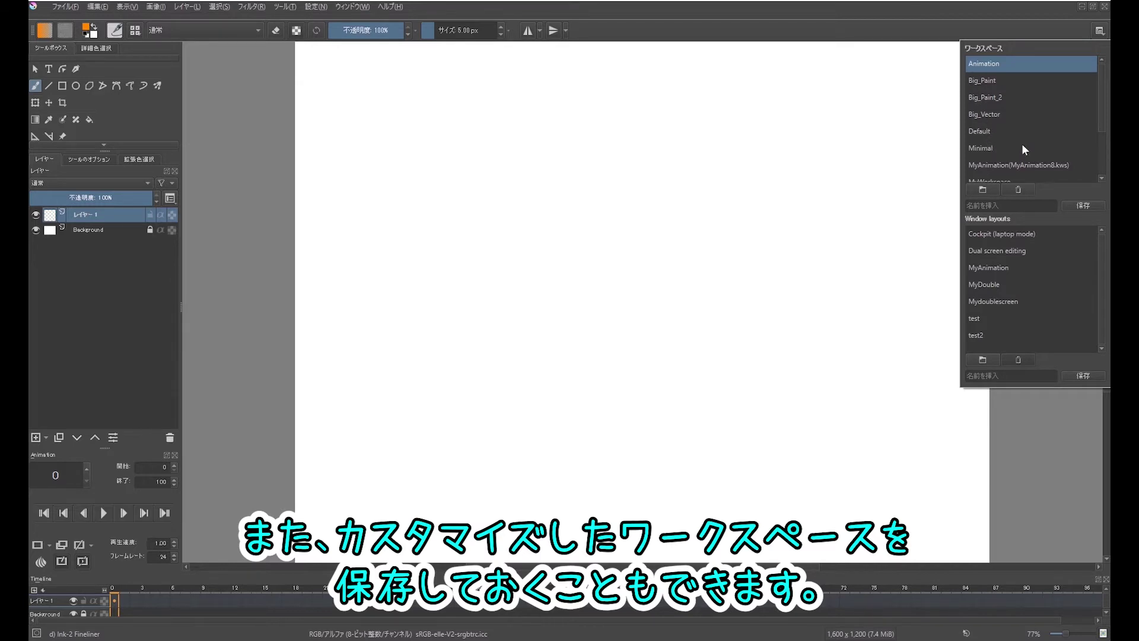
click(992, 160)
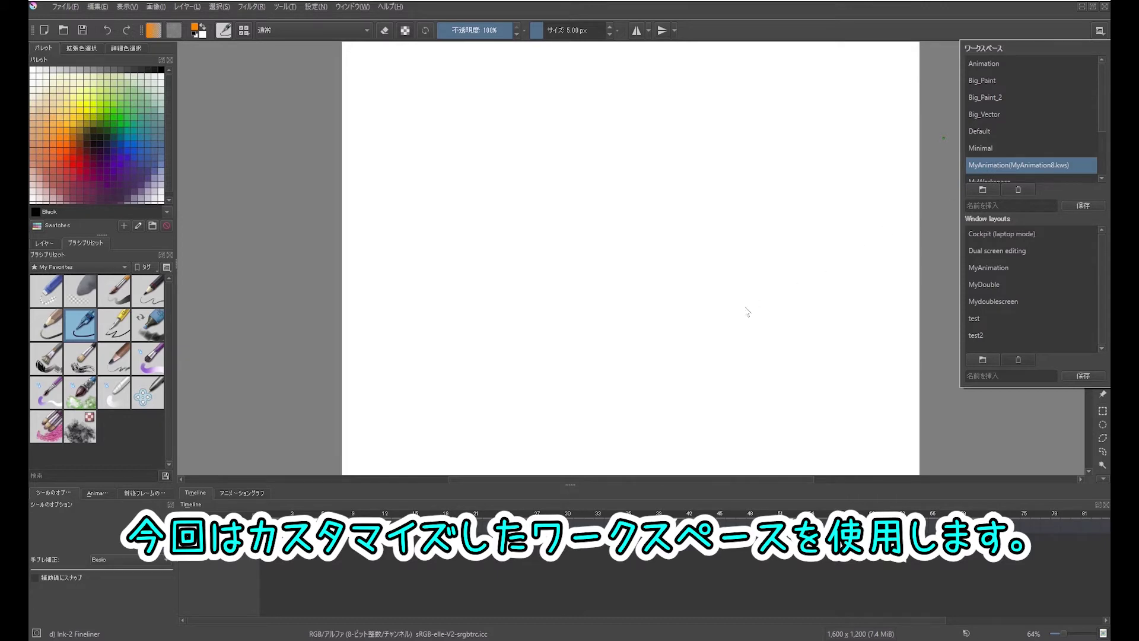
click(836, 19)
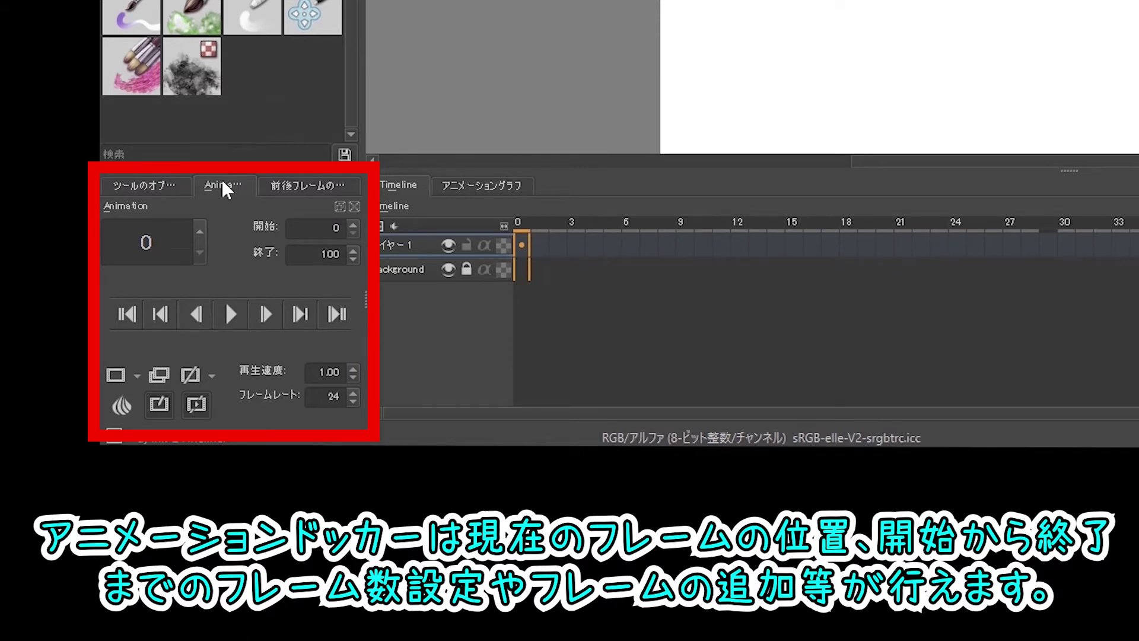
- Show the onion-skin (前後フレームの表示) settings tab in the bottom-left docker
click(309, 187)
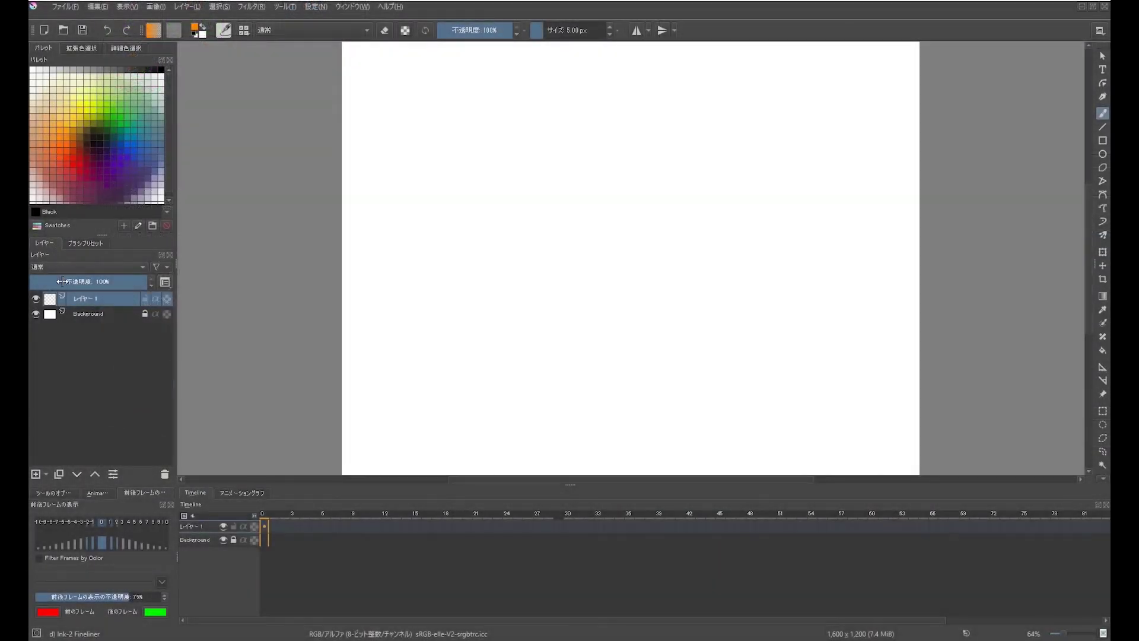
- Add three paint layers and turn off Show in Timeline for レイヤー1 and レイヤー2
click(36, 474)
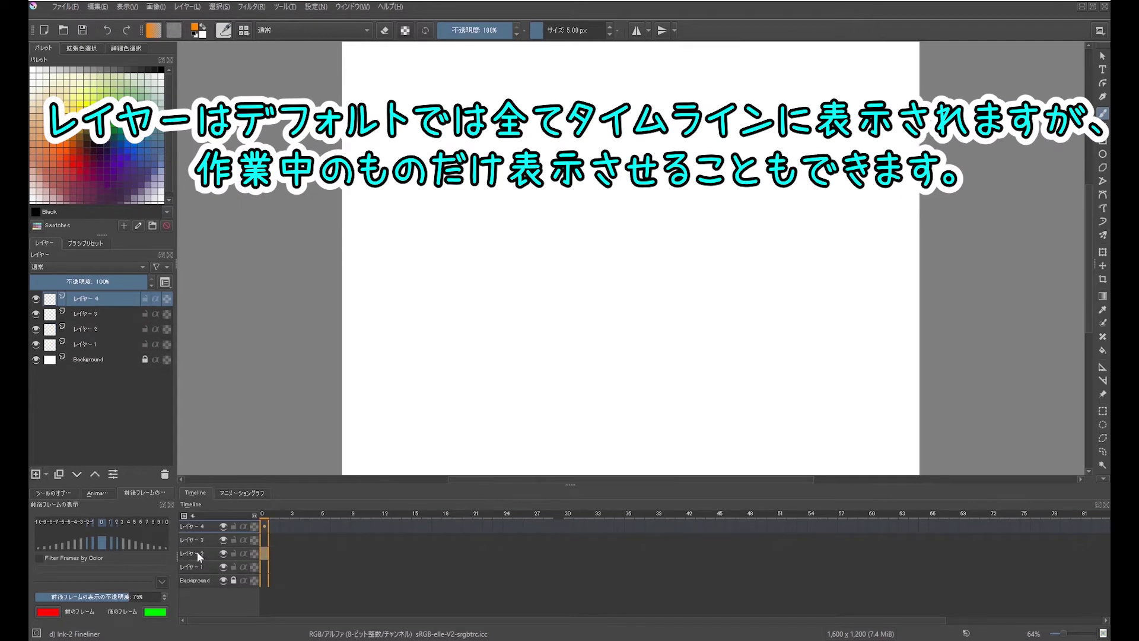
click(98, 314)
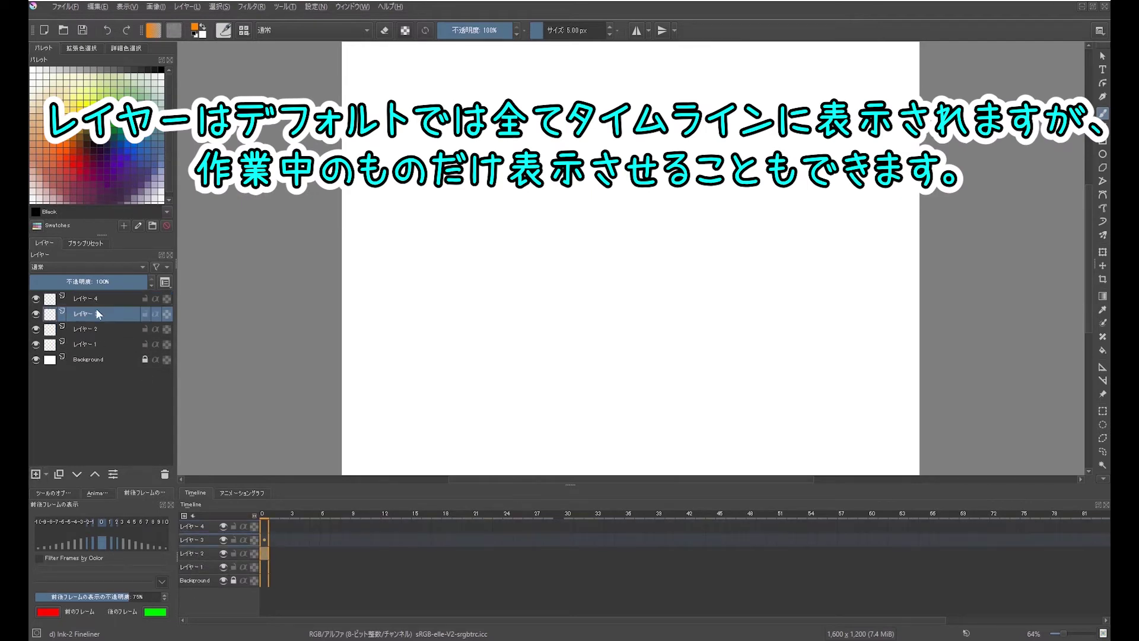
click(87, 328)
right_click(85, 343)
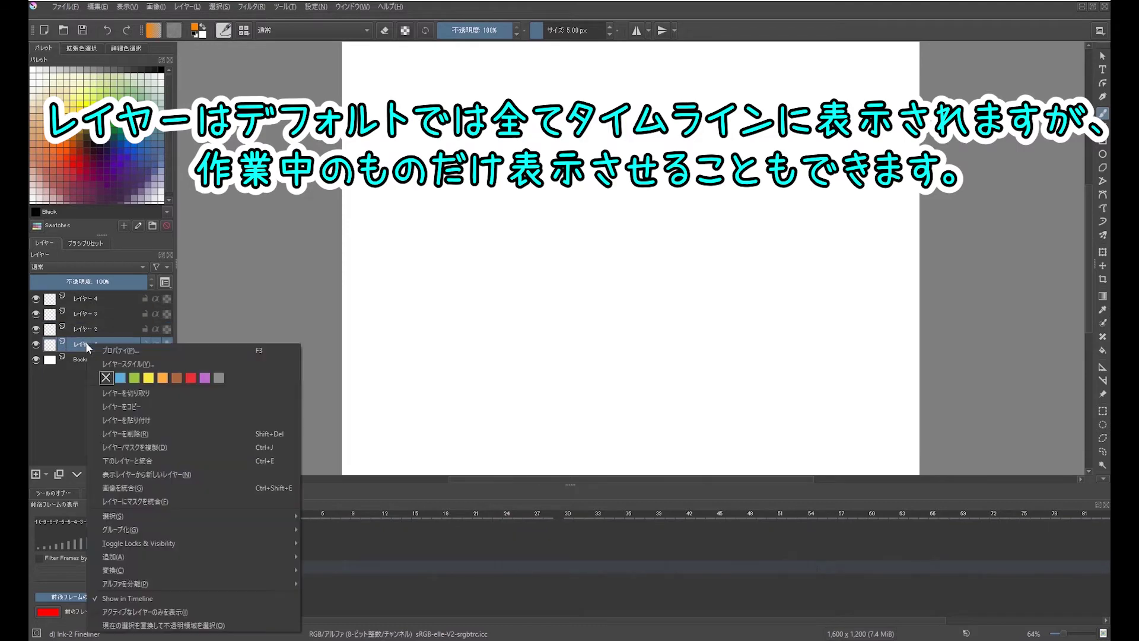
click(135, 597)
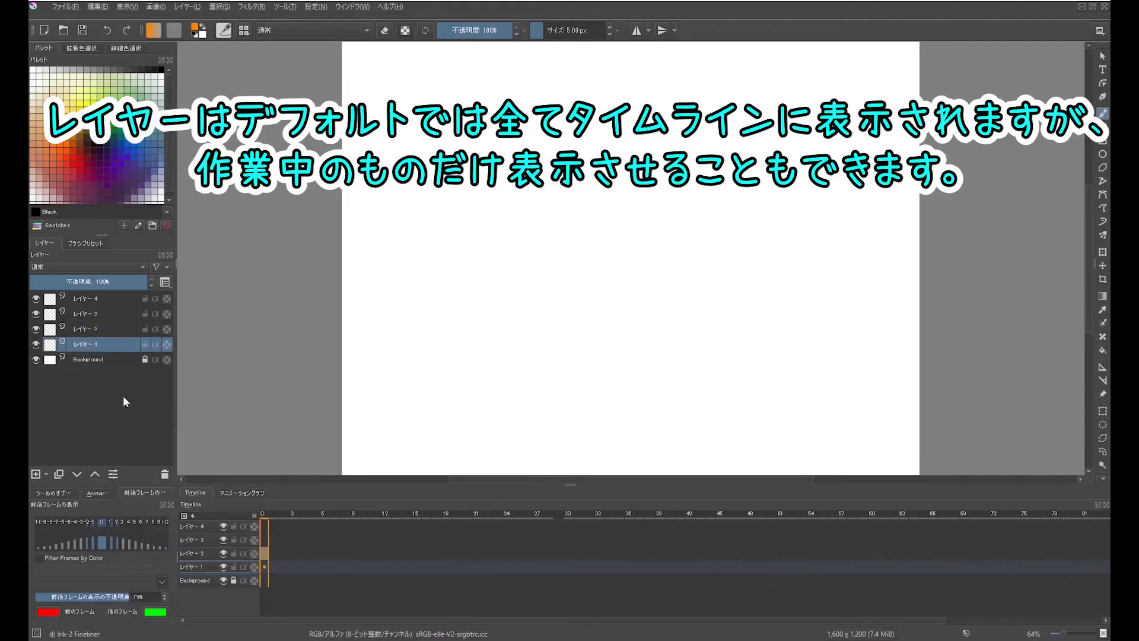
click(99, 327)
right_click(99, 327)
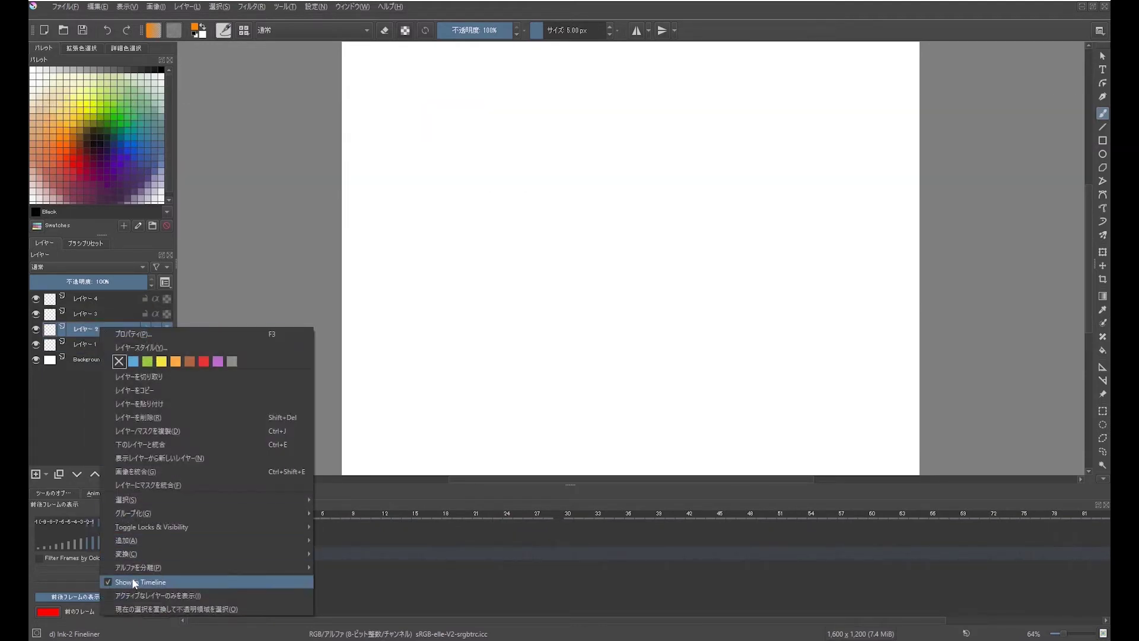
click(132, 581)
- Turn off Show in Timeline for レイヤー3 and レイヤー4
click(101, 310)
right_click(101, 310)
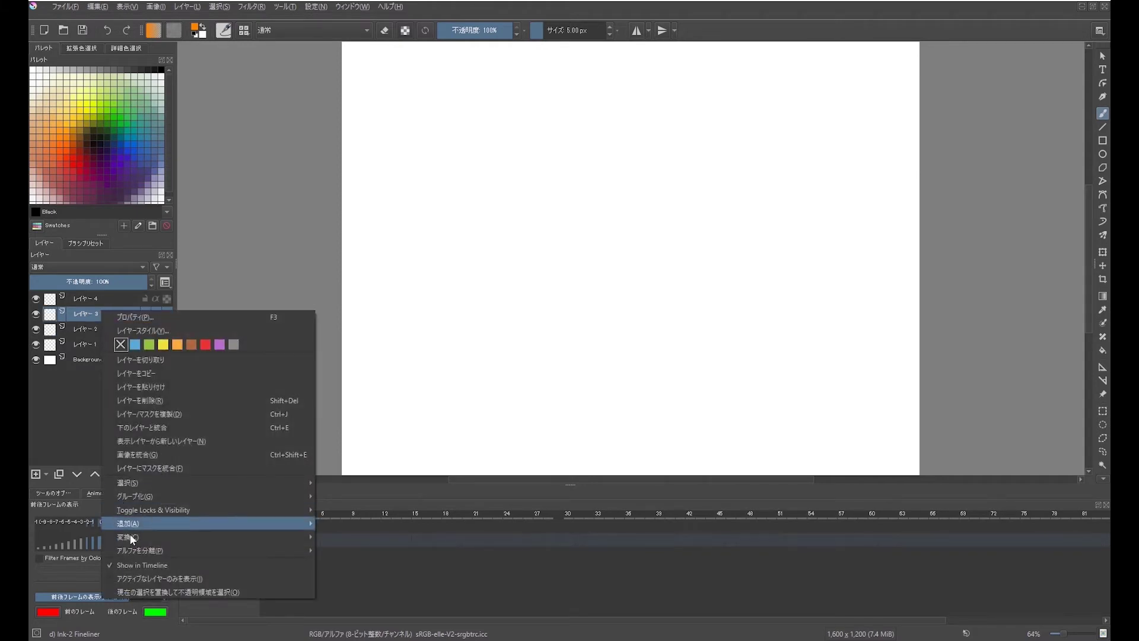
click(137, 561)
click(89, 298)
right_click(89, 298)
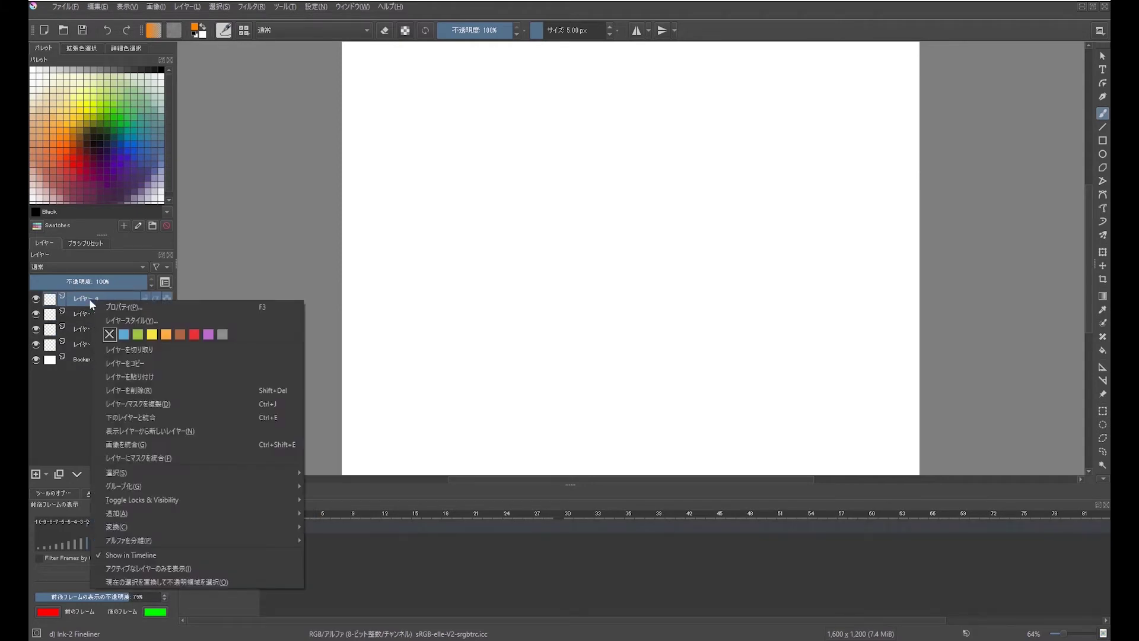
click(138, 555)
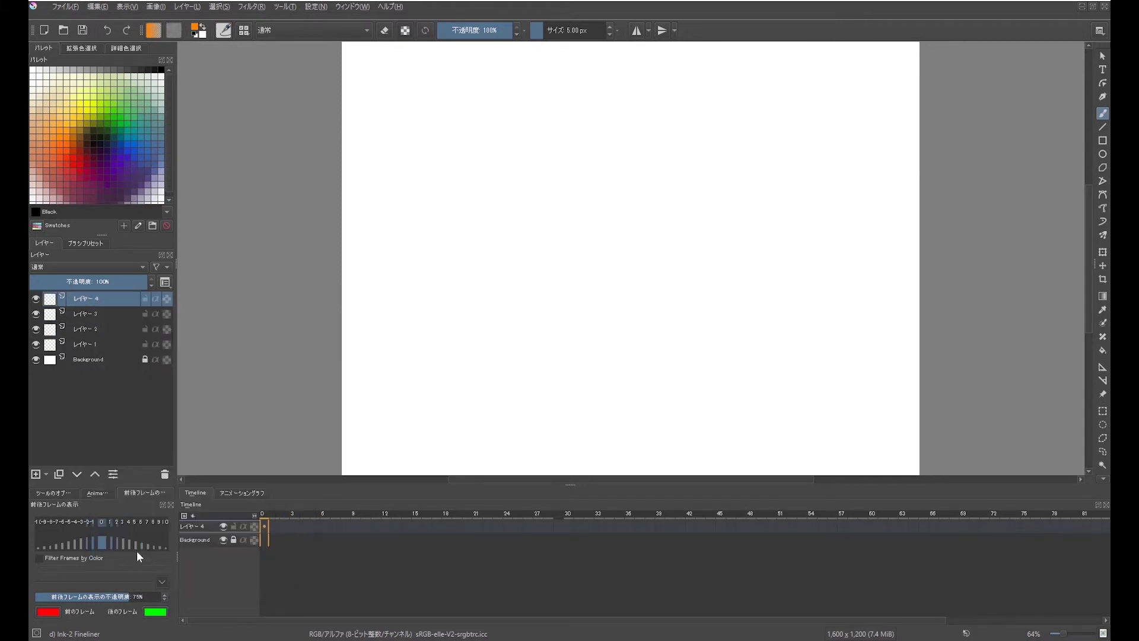
- Select レイヤー1 through レイヤー4 in turn to confirm the timeline shows only the active layer
click(98, 345)
click(90, 327)
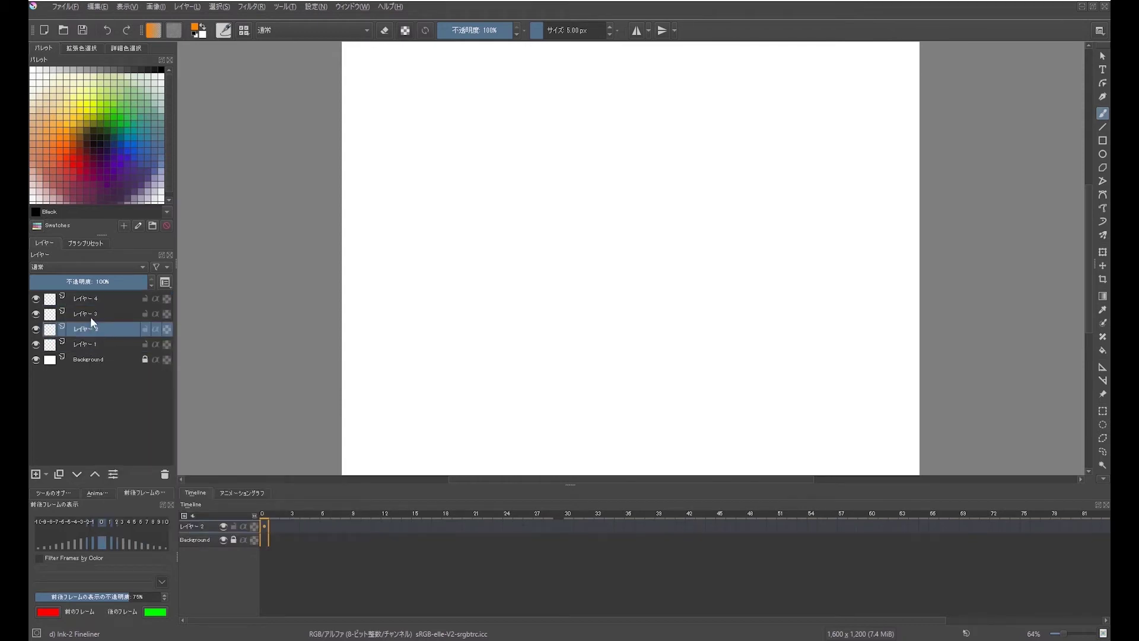
click(90, 315)
click(94, 299)
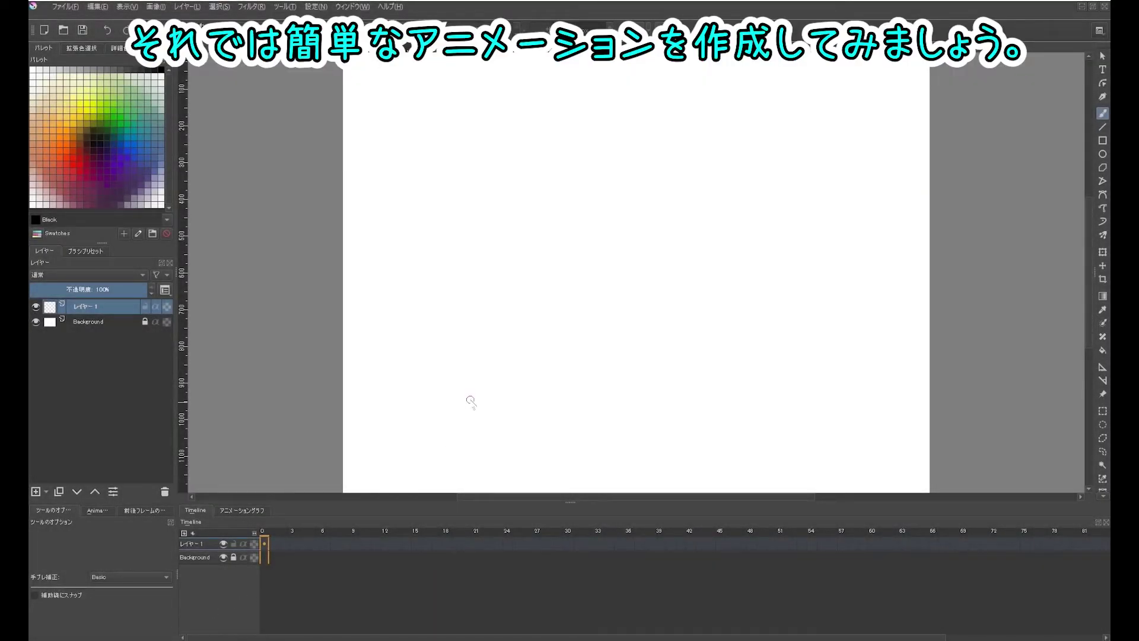
- Draw a filled green rectangle across the bottom of the canvas as the ground
scroll(474, 393, down, 1)
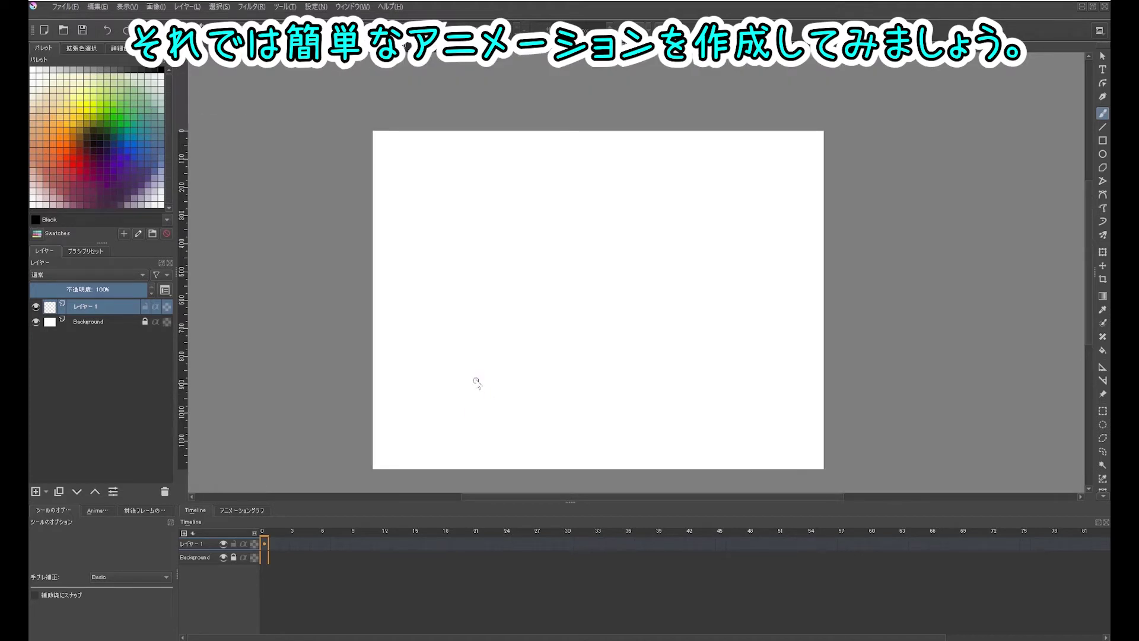
drag(478, 384, 488, 344)
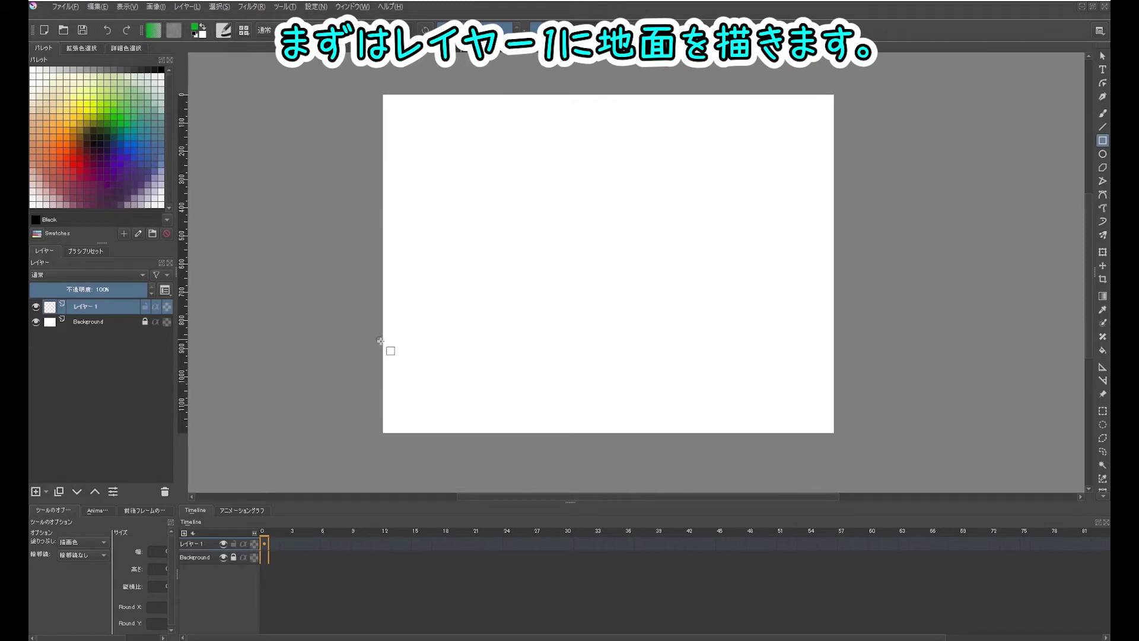
drag(382, 333, 795, 422)
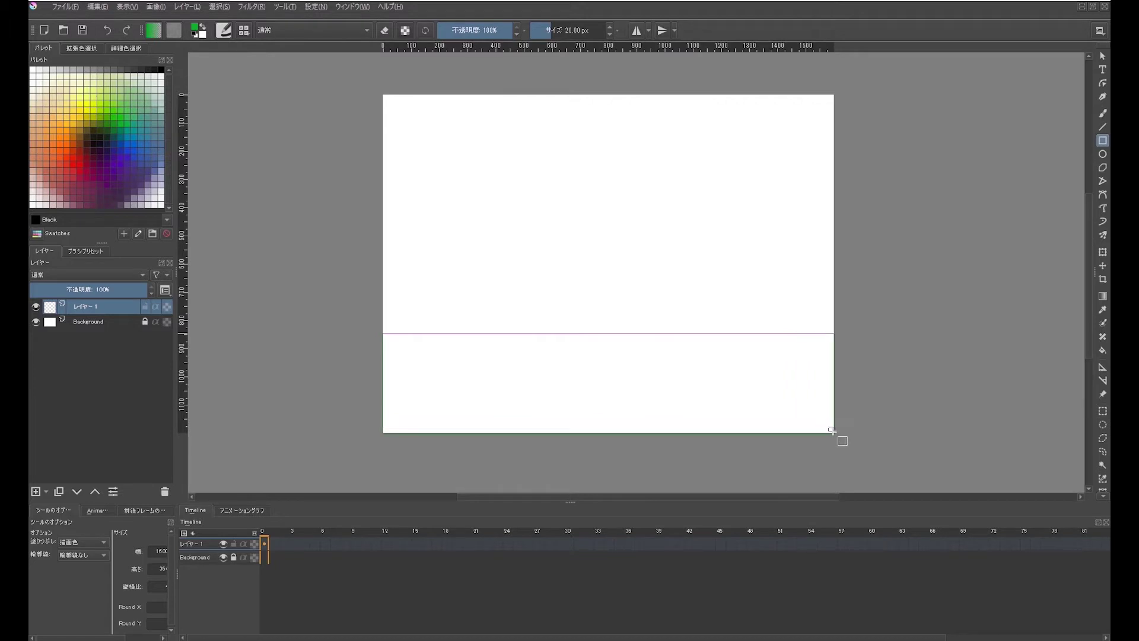
drag(795, 423, 834, 433)
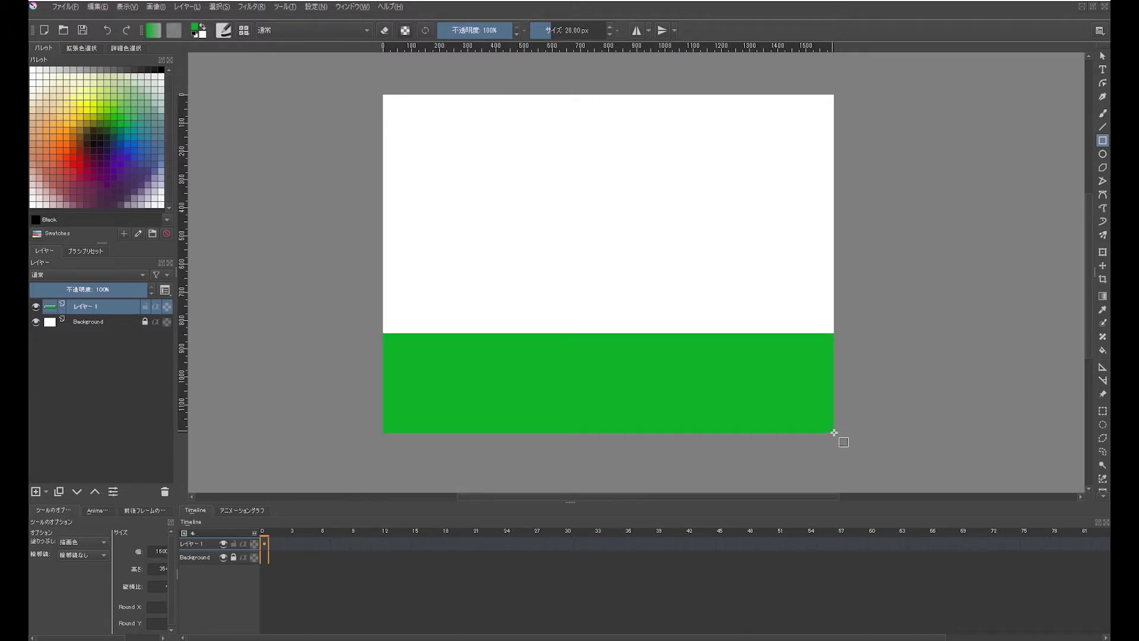
- Rename the layer to 'ground' and add a new empty layer above it
double_click(103, 305)
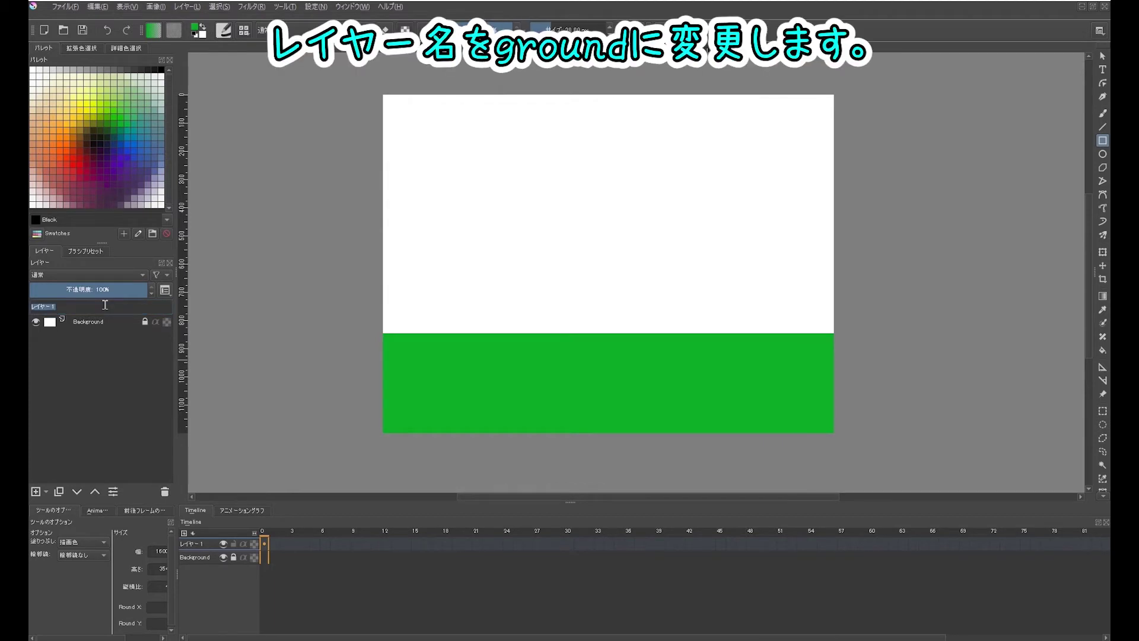
text(g)
text(s)
text(d)
key(Return)
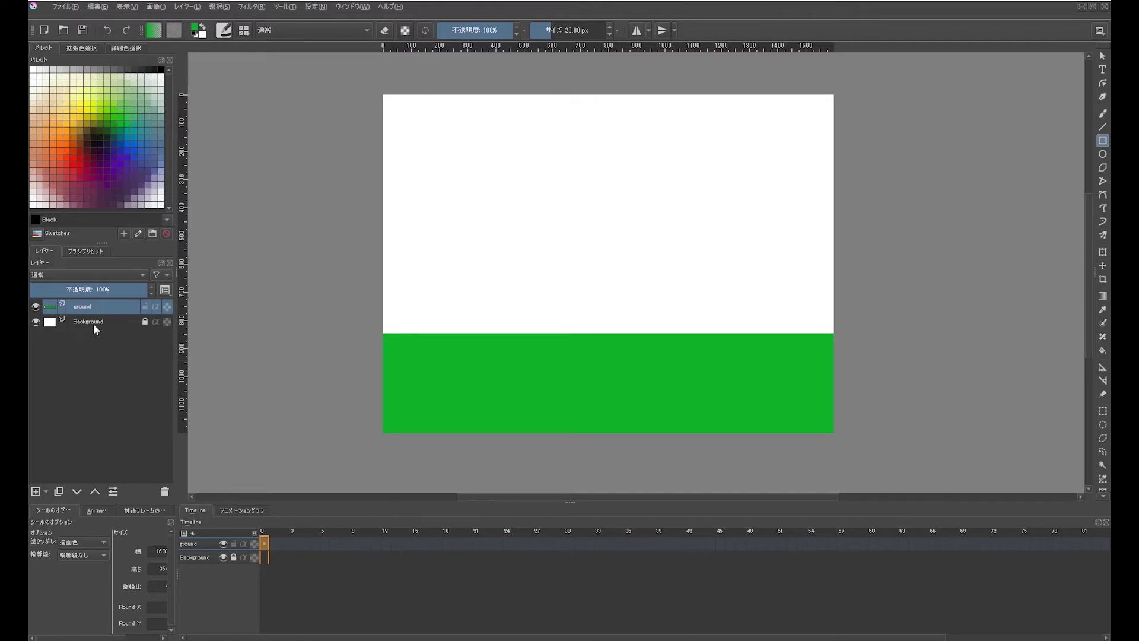
click(36, 492)
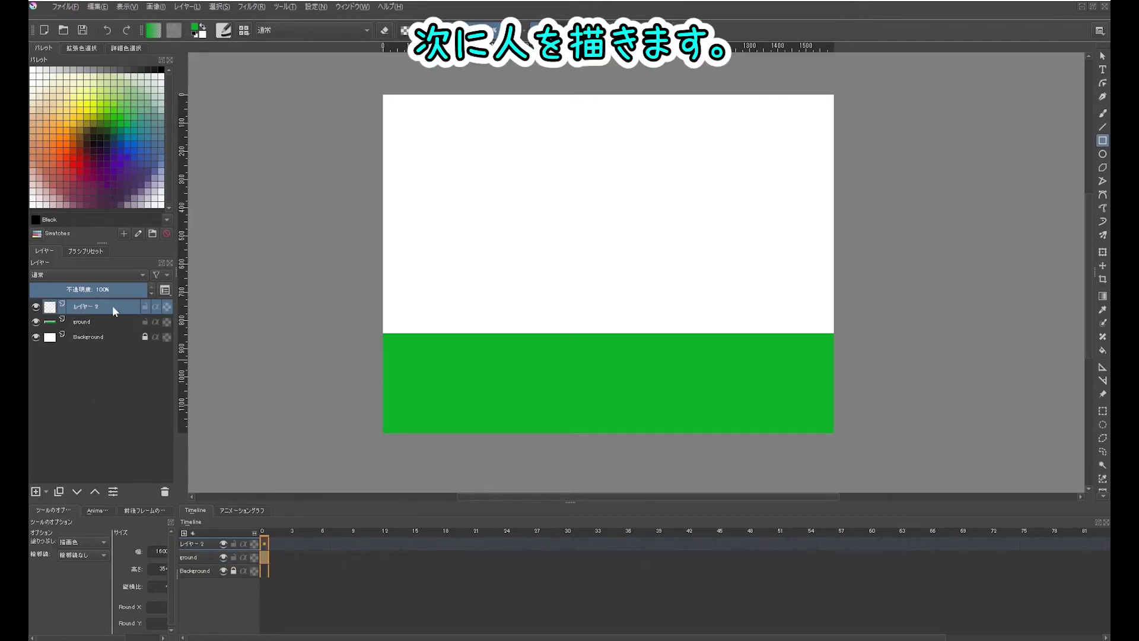
- Brush a black stick figure's head, torso, legs and arms standing on the ground
key(b)
drag(611, 195, 618, 273)
mouse_move(599, 355)
mouse_down()
mouse_move(619, 274)
mouse_move(632, 356)
mouse_up()
mouse_move(619, 199)
mouse_down()
mouse_move(591, 280)
mouse_move(639, 258)
mouse_move(643, 283)
mouse_up()
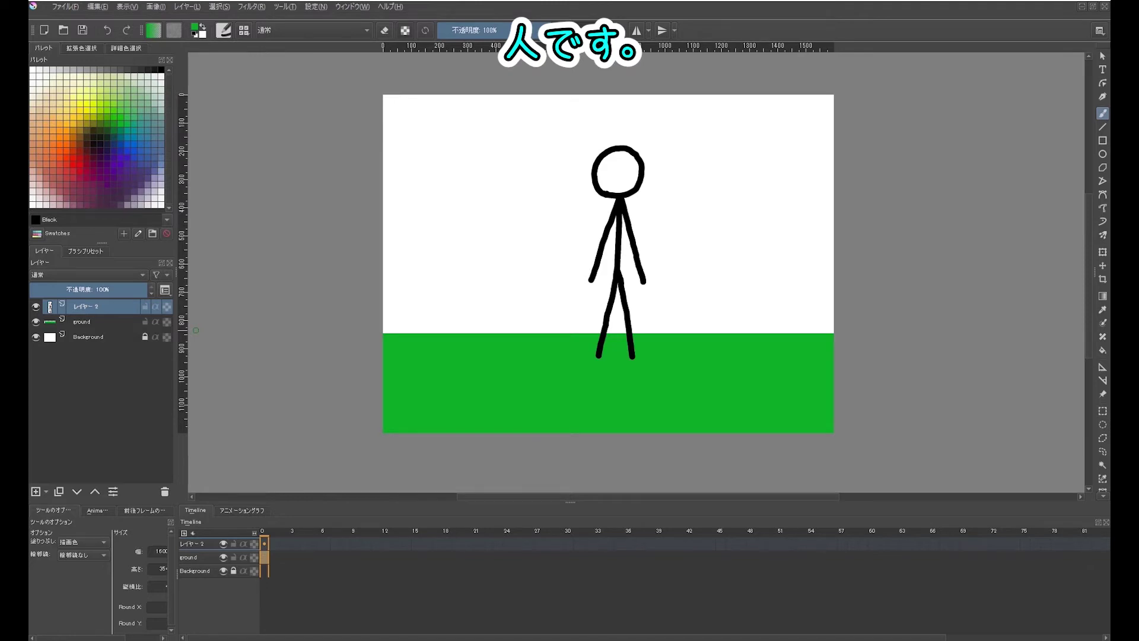
- Rename the stick figure's layer to 'human'
double_click(95, 306)
text(human)
key(Return)
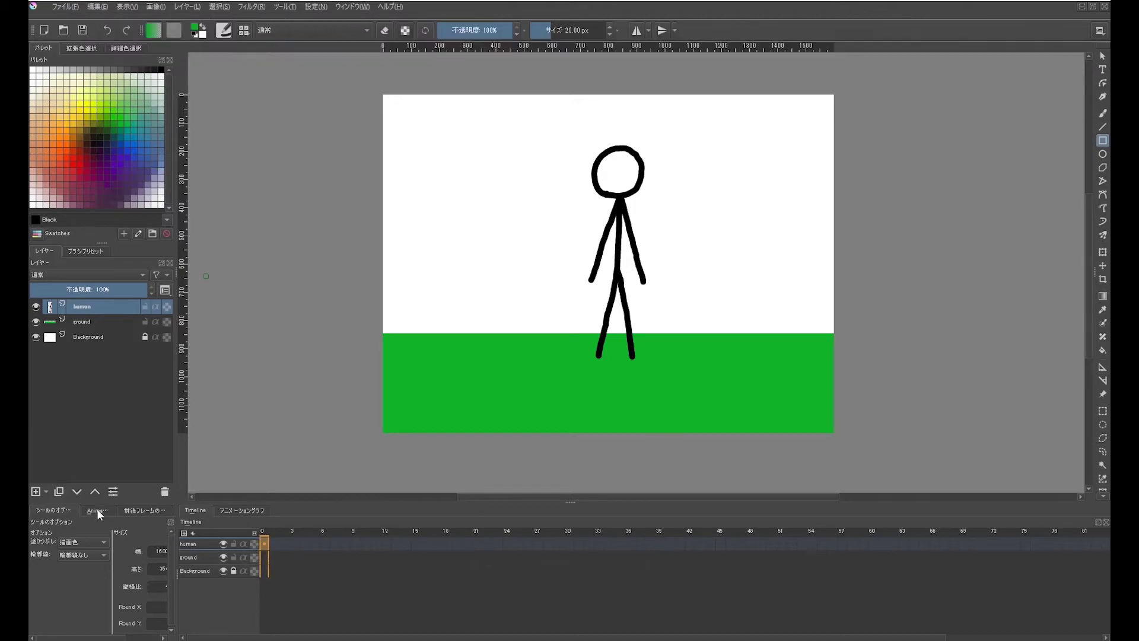
- Insert a duplicate frame of the human drawing at frame 4
click(97, 510)
double_click(274, 618)
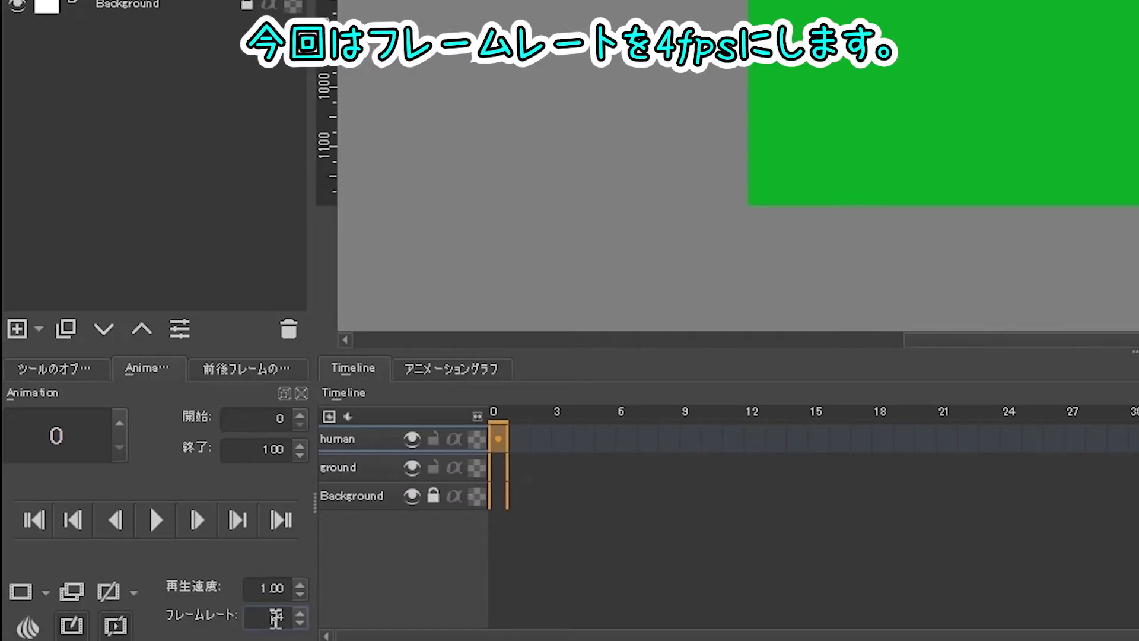
text(4)
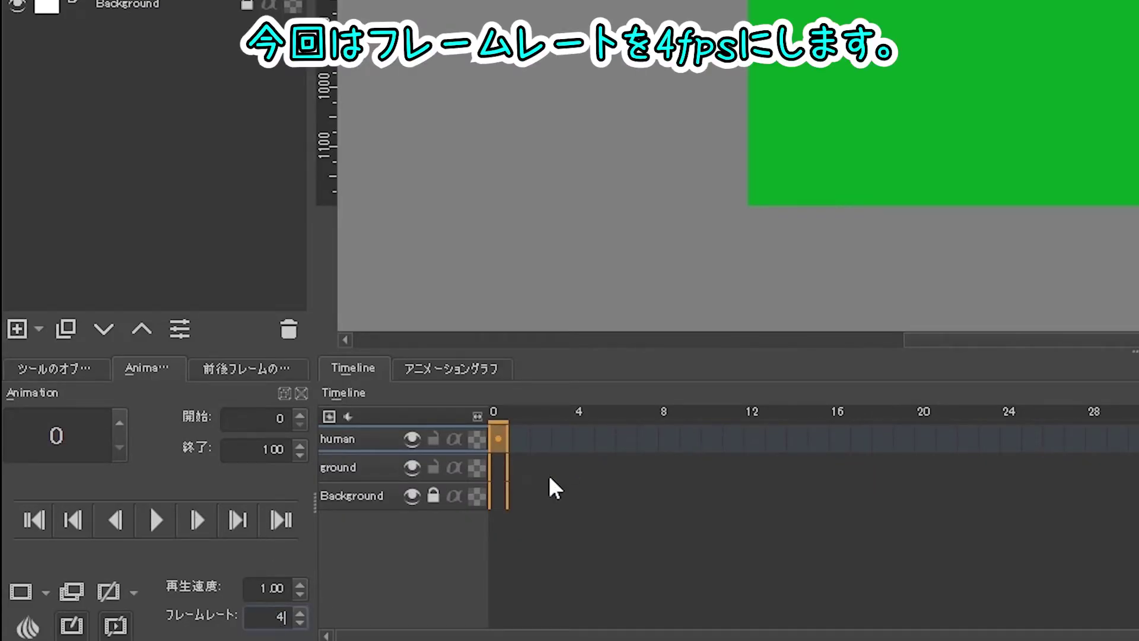
click(550, 474)
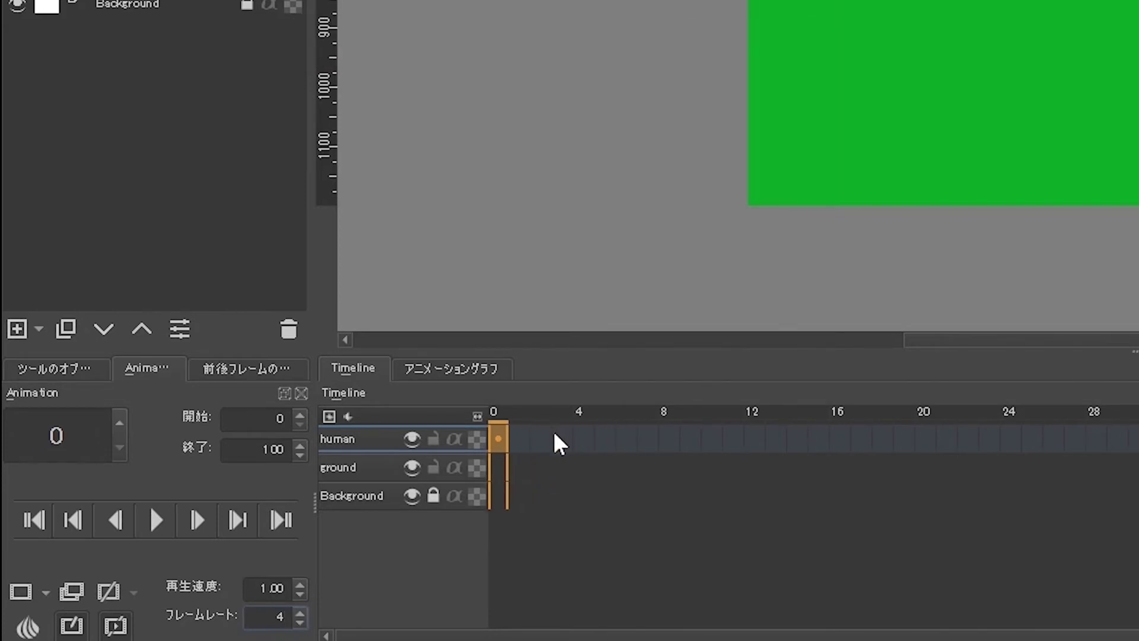
scroll(111, 416, up, 3)
scroll(111, 417, up, 1)
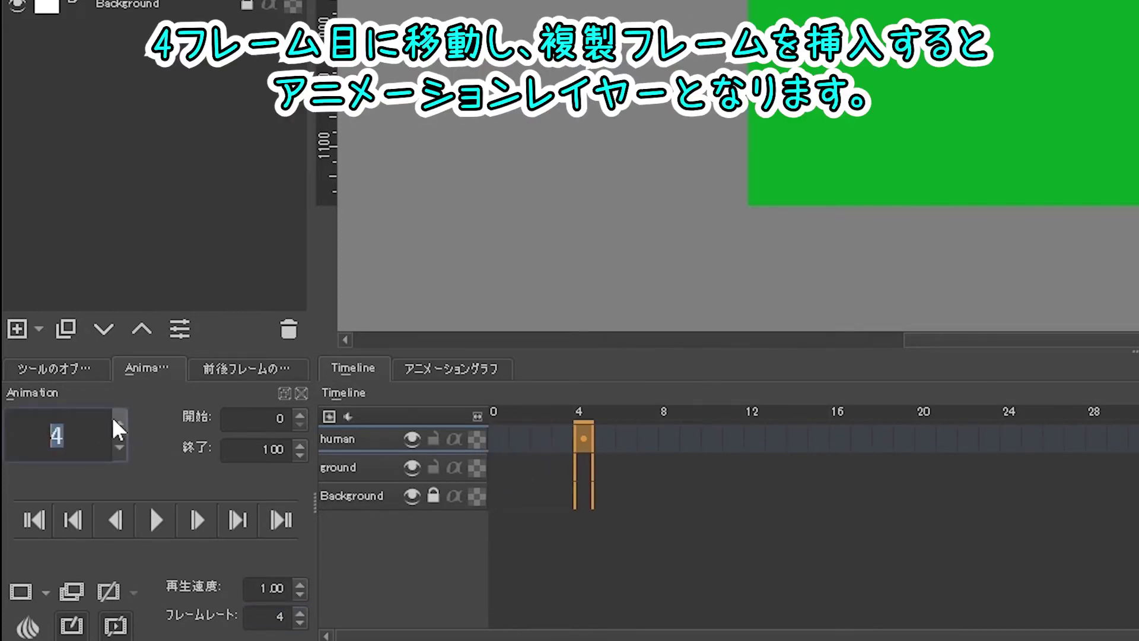
click(69, 593)
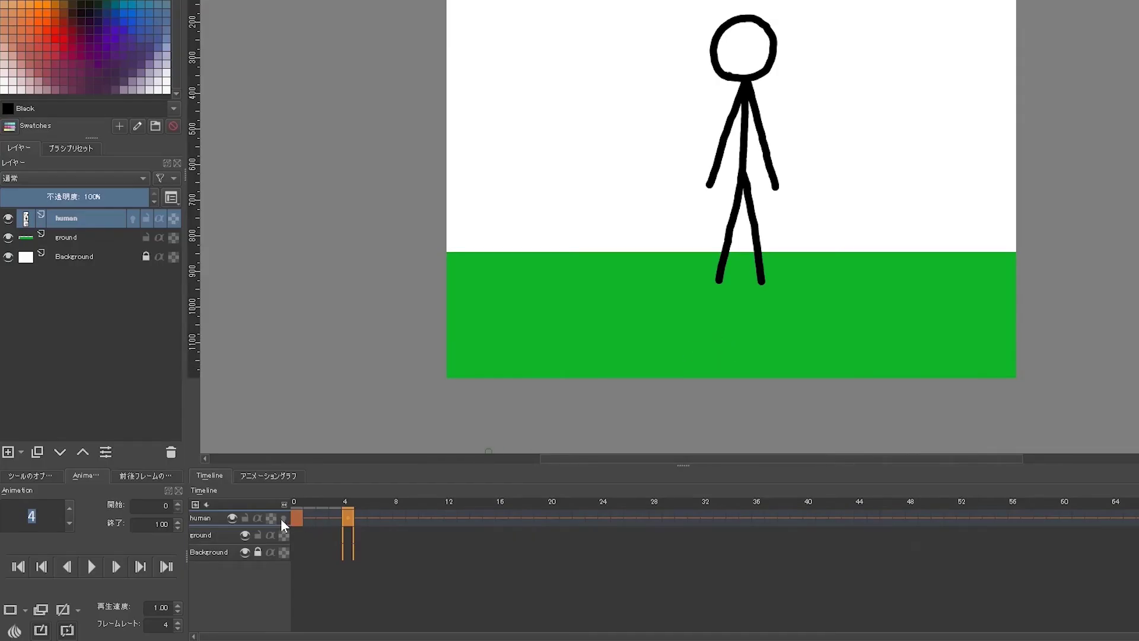
- Enable onion skinning on the human layer and shift the figure to see the ghost
click(283, 519)
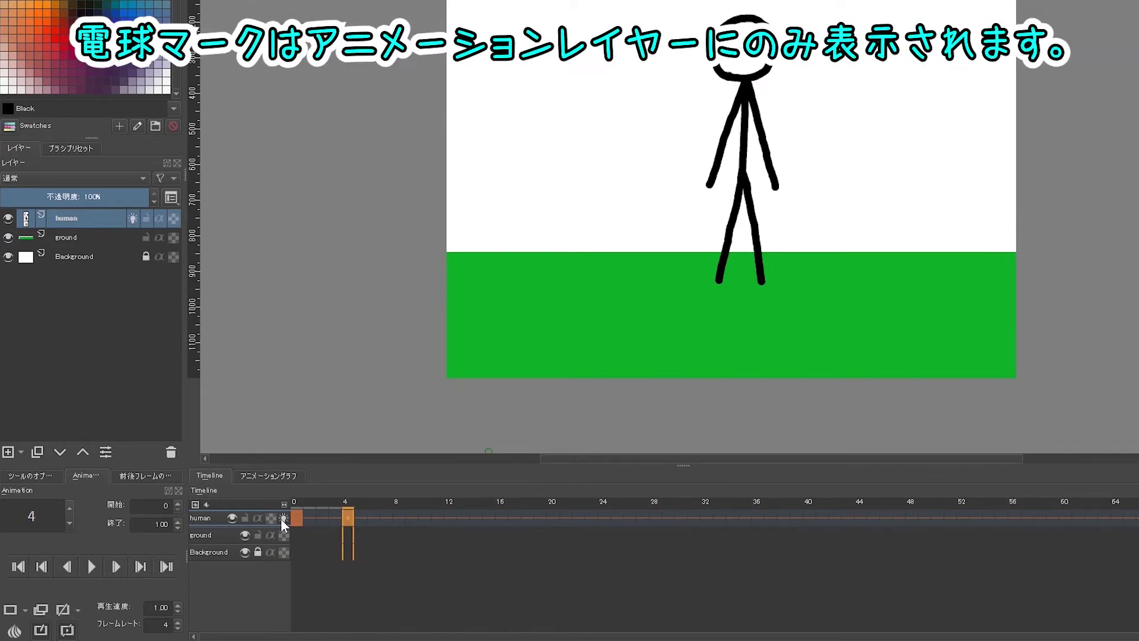
click(145, 478)
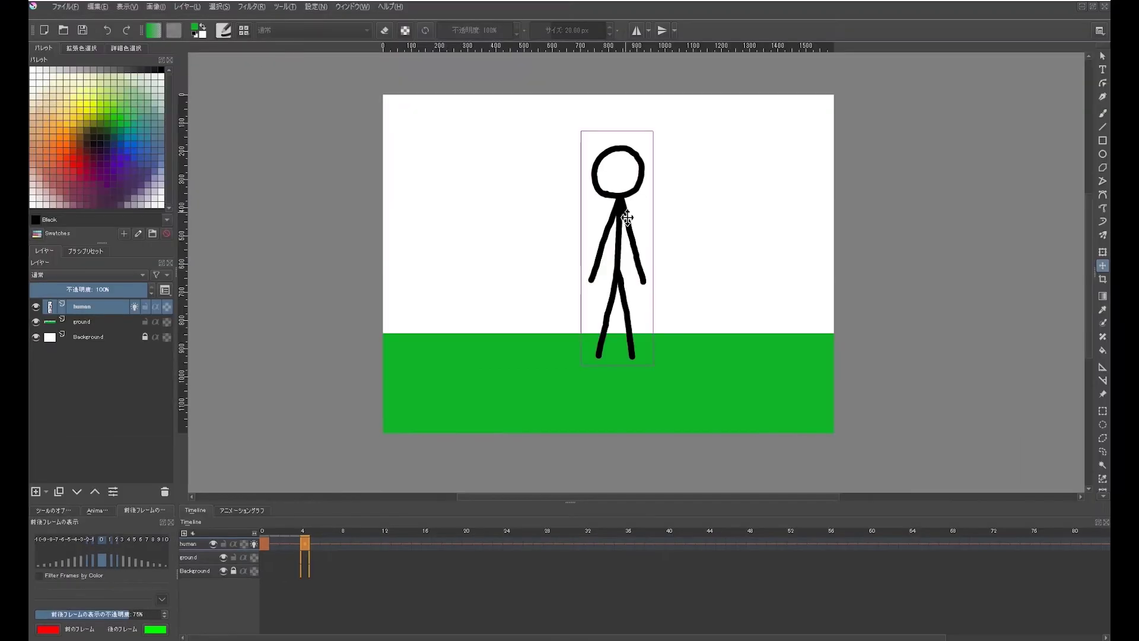
drag(626, 220, 662, 219)
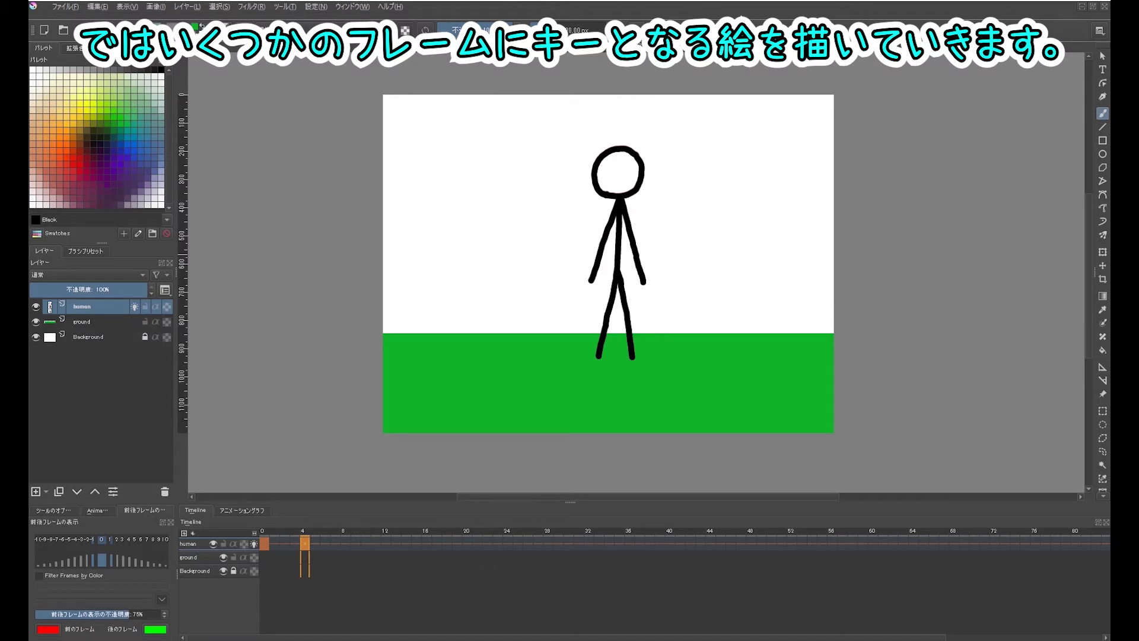
- On frame 4, draw arms raised overhead and erase the original lowered arms
drag(644, 105, 618, 194)
mouse_move(596, 105)
mouse_down()
mouse_move(620, 194)
mouse_move(591, 280)
mouse_up()
key(e)
drag(621, 201, 643, 282)
key(e)
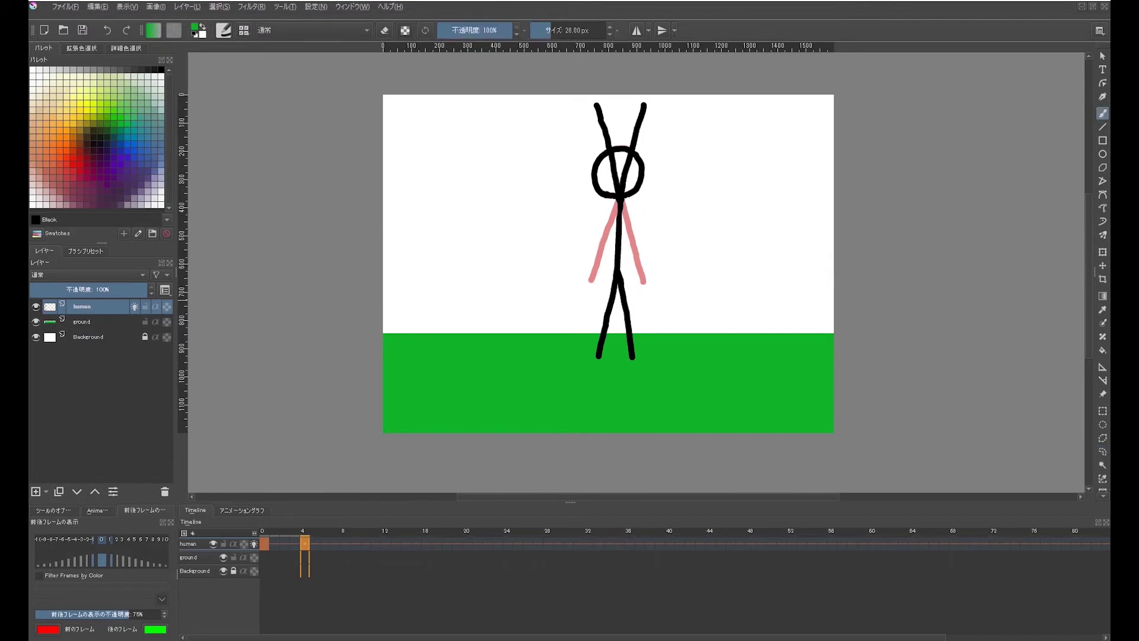
- Duplicate the pose onto frame 8 and draw arms stretched straight out sideways
click(341, 543)
key(t)
click(96, 510)
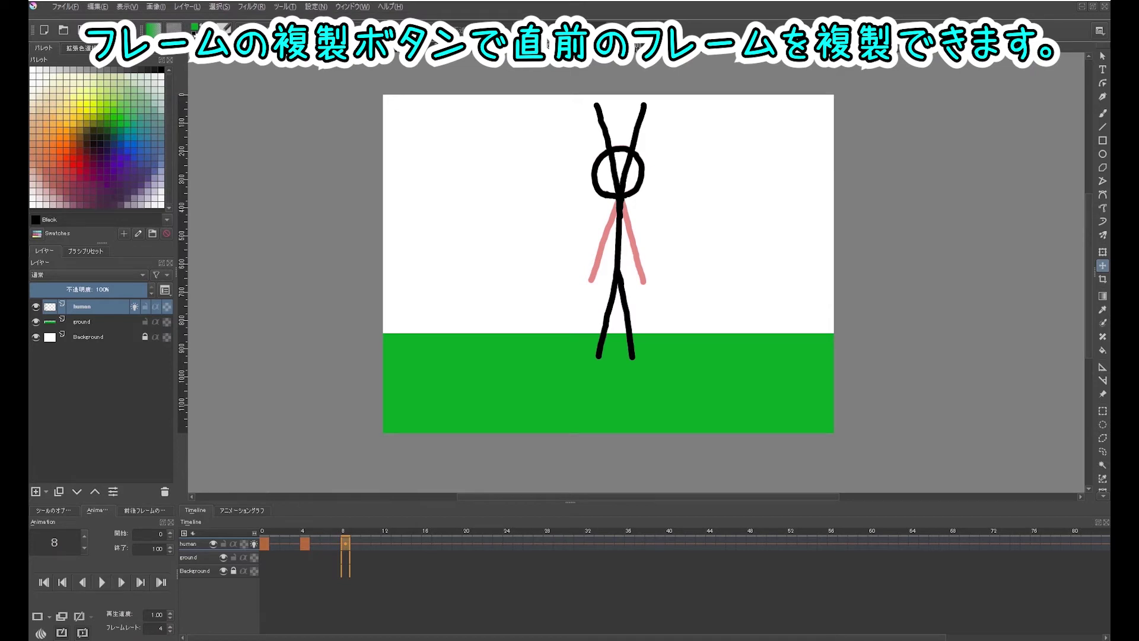
click(64, 617)
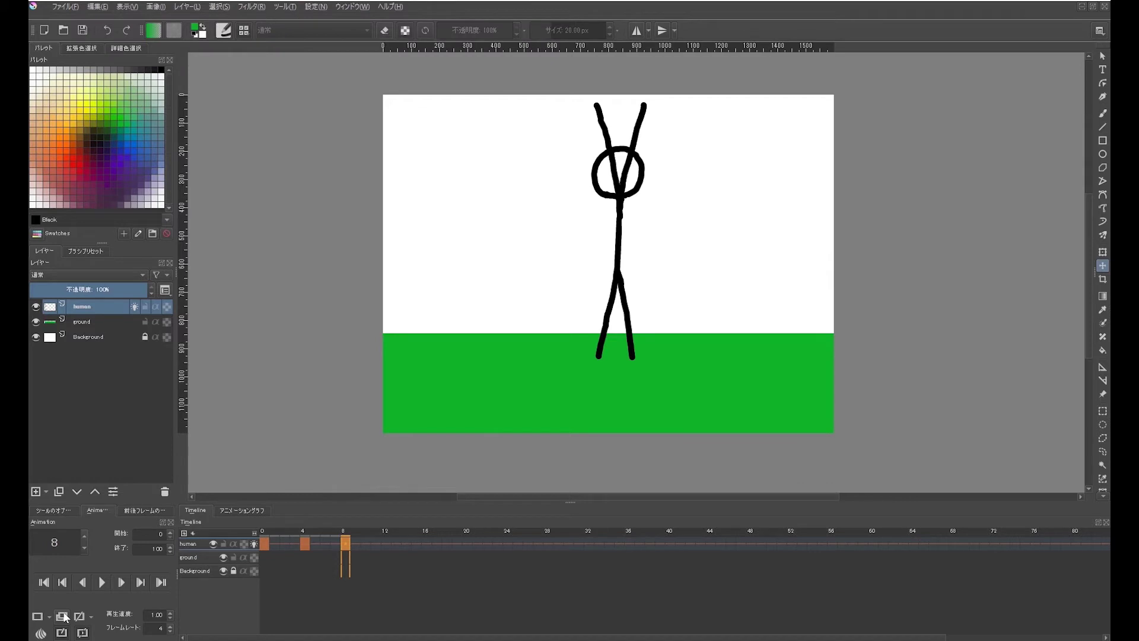
key(b)
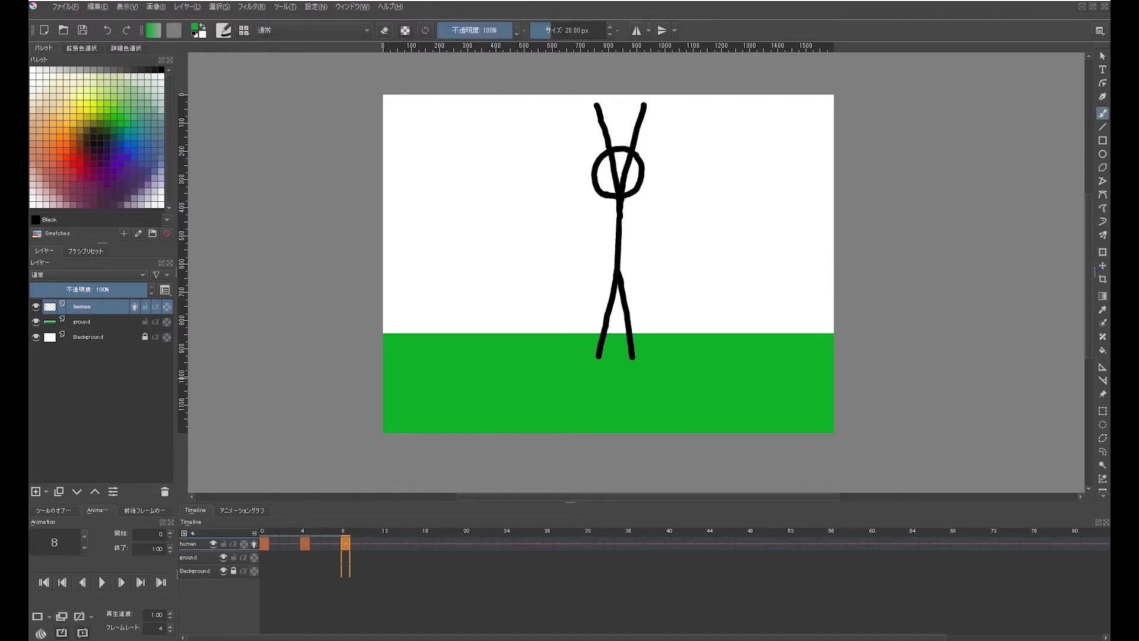
drag(531, 204, 710, 199)
- Remove frame 8's raised arms by lasso-deleting them and erasing leftover lines
click(1103, 451)
drag(590, 99, 593, 104)
key(Delete)
key(b)
key(e)
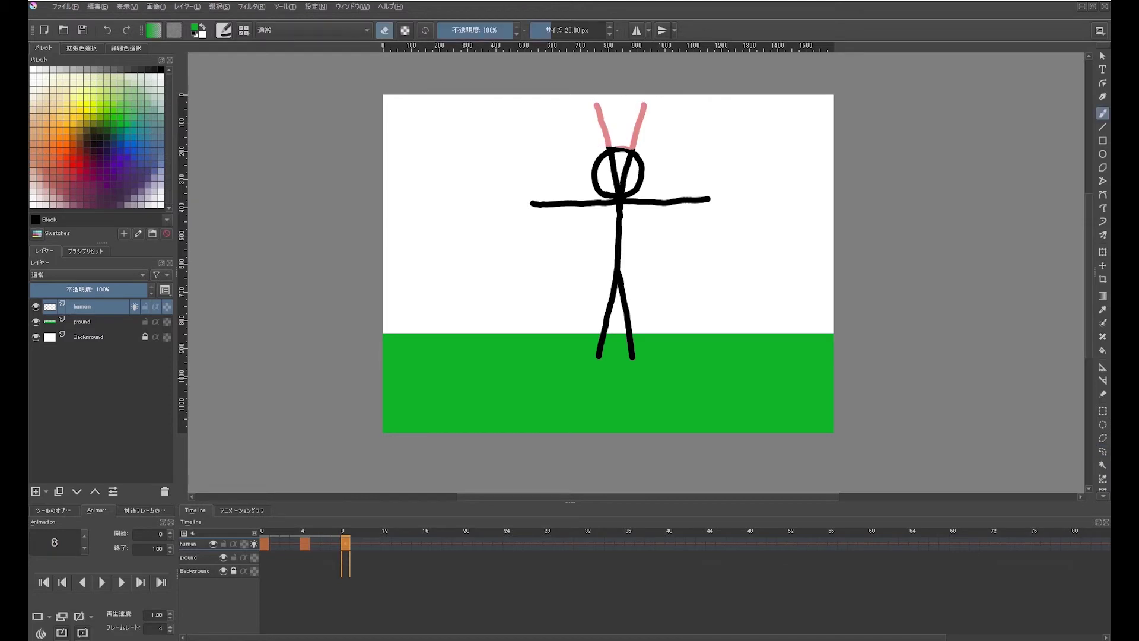
mouse_move(612, 155)
mouse_down()
mouse_move(629, 155)
mouse_move(615, 179)
mouse_move(621, 193)
mouse_up()
key(e)
key(t)
click(263, 541)
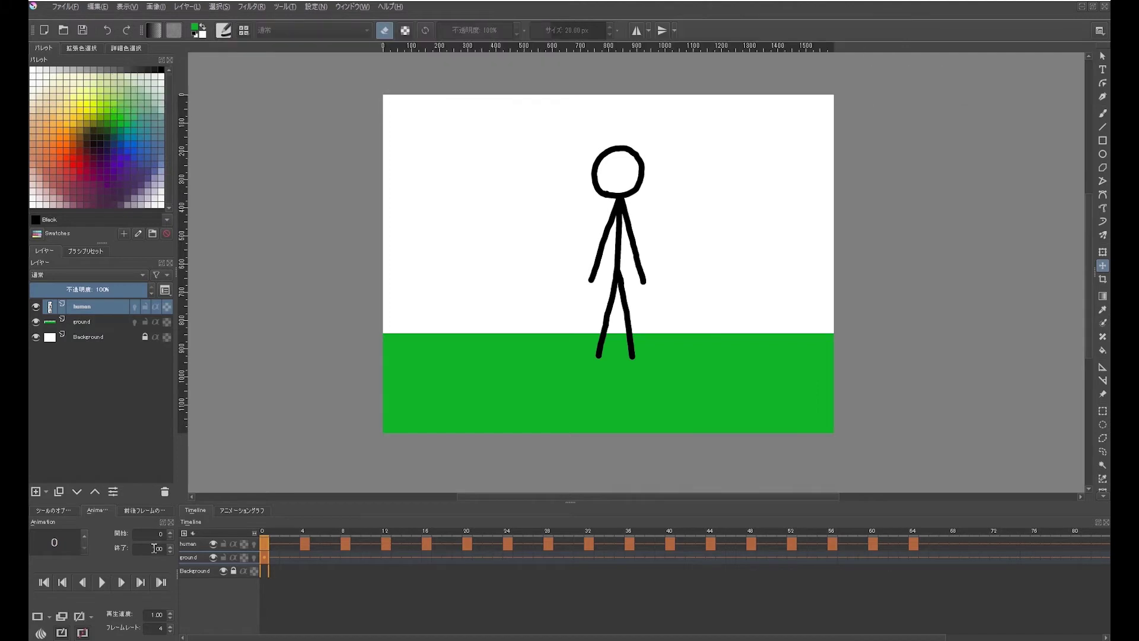
- Set end frame 8, preview, draw in-between arms on frames 6 and 10, and replay
text(8)
click(102, 583)
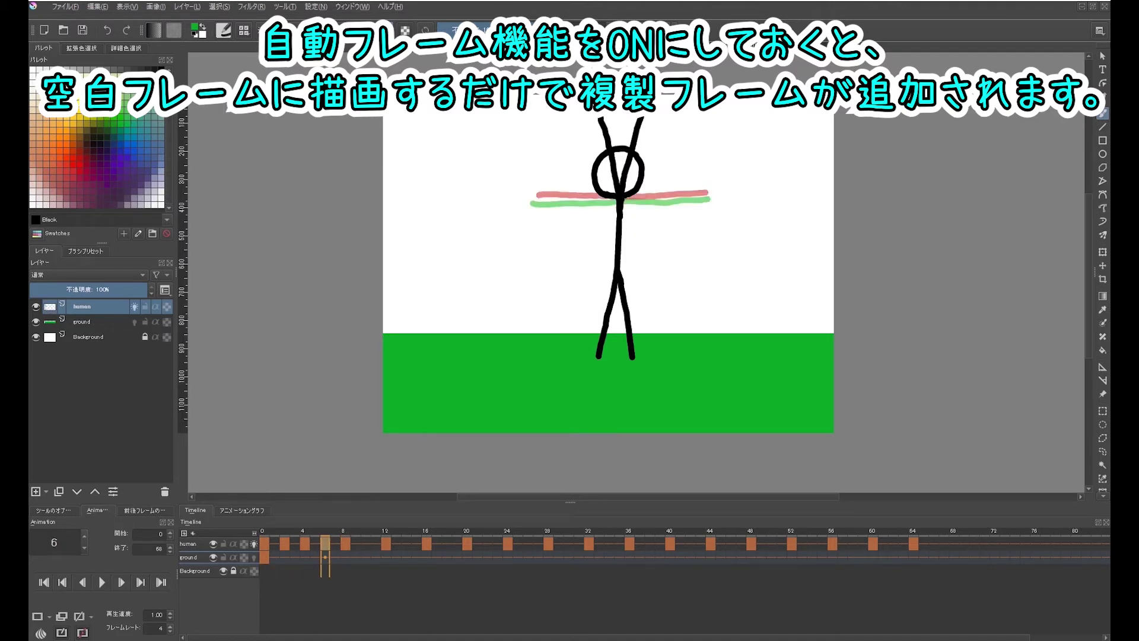
mouse_move(617, 195)
mouse_down()
mouse_move(549, 142)
mouse_move(695, 138)
mouse_move(602, 122)
mouse_move(635, 140)
mouse_move(623, 189)
mouse_move(544, 256)
mouse_move(698, 257)
mouse_up()
key(Right)
key(Right)
key(Right)
key(Right)
key(e)
drag(589, 202, 613, 203)
key(space)
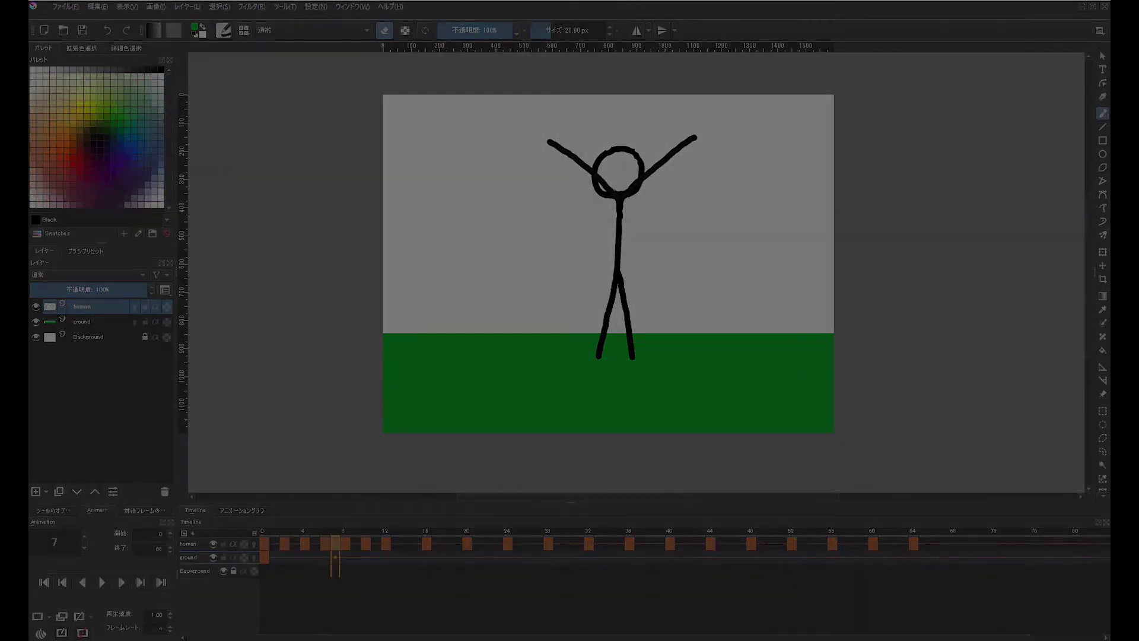
- Scroll through the timeline frame by frame to review the stick-figure poses
scroll(587, 573, down, 3)
scroll(587, 573, up, 3)
scroll(589, 576, up, 3)
scroll(589, 577, up, 3)
scroll(589, 576, up, 2)
scroll(589, 577, up, 1)
scroll(589, 576, down, 3)
scroll(589, 576, down, 3)
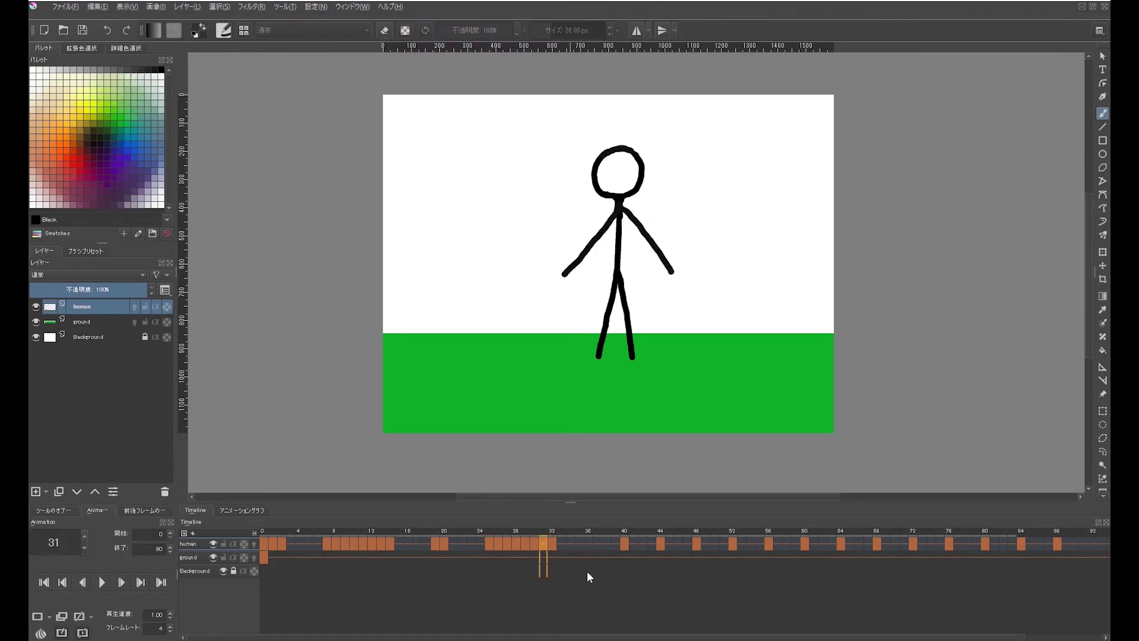
scroll(589, 577, down, 3)
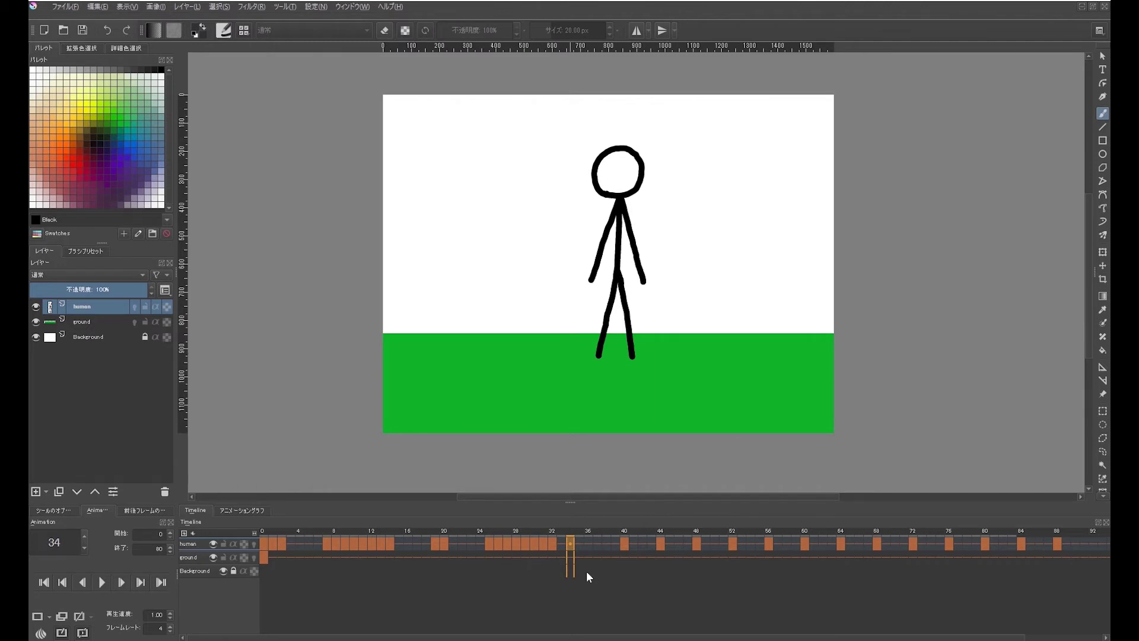
- Pan the timeline to frame 49, then zoom it out and back in
drag(625, 574, 772, 594)
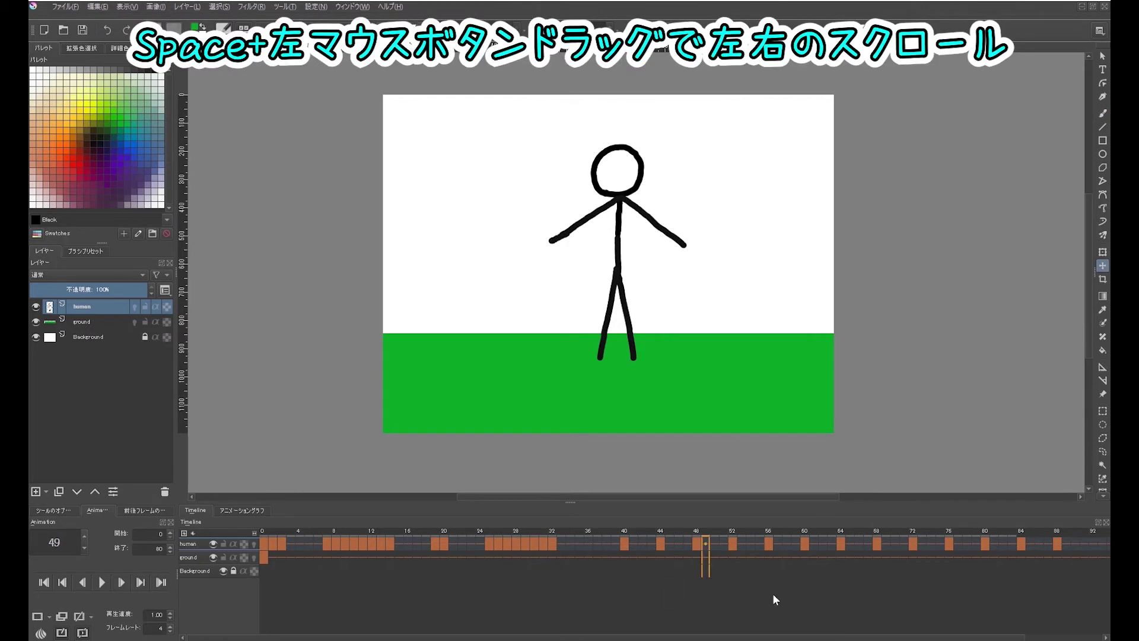
mouse_move(772, 573)
mouse_down()
mouse_move(678, 585)
mouse_move(851, 571)
mouse_move(681, 596)
mouse_move(802, 587)
mouse_move(628, 580)
mouse_up()
mouse_move(875, 584)
mouse_down()
mouse_move(749, 592)
mouse_move(876, 577)
mouse_up()
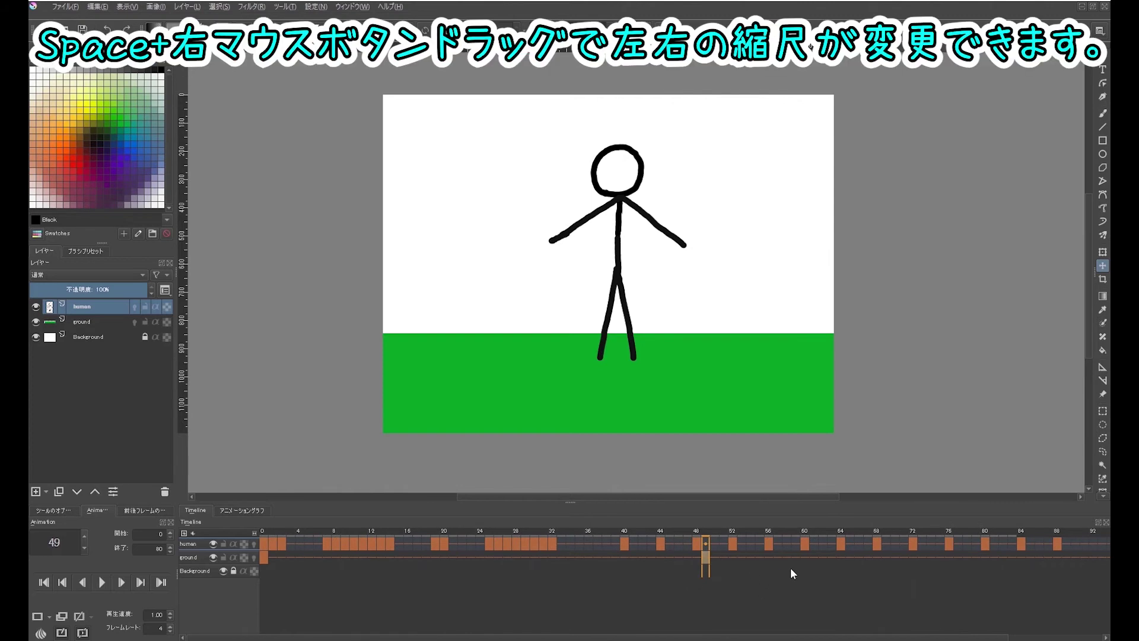
drag(778, 568, 734, 571)
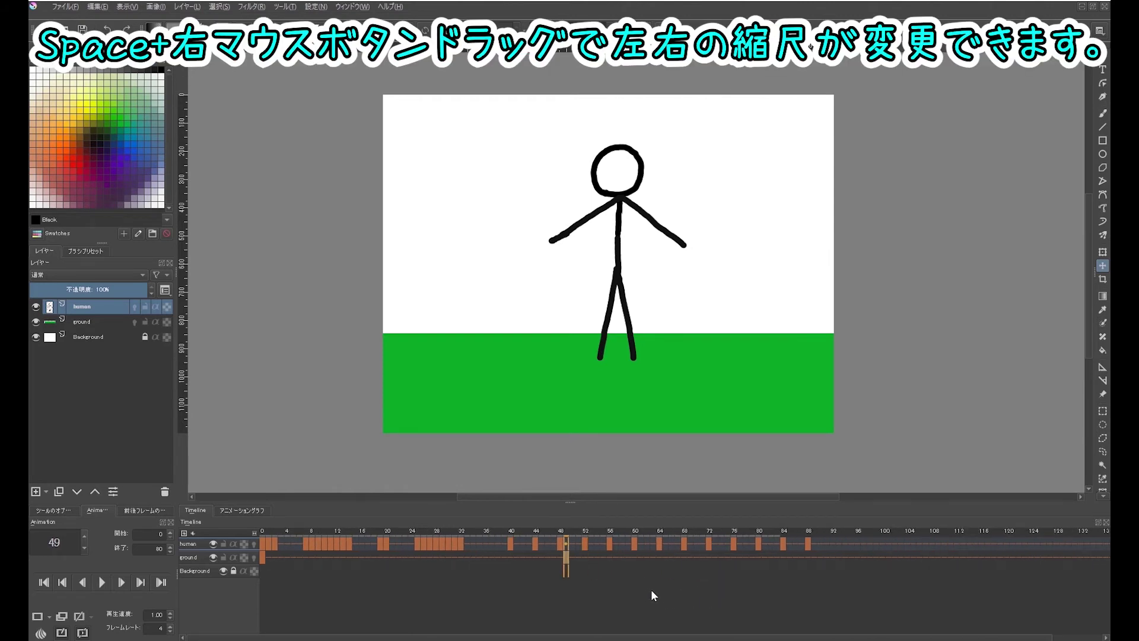
mouse_move(646, 588)
mouse_down()
mouse_move(717, 579)
mouse_move(646, 585)
mouse_up()
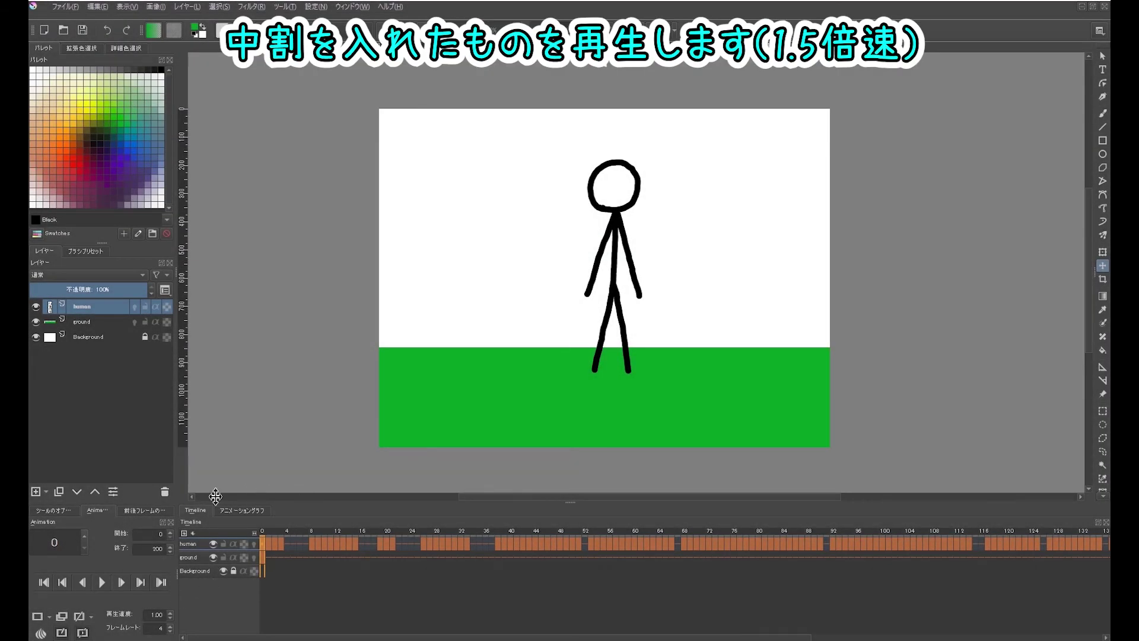
- Play back the finished in-between stick-figure animation
click(99, 584)
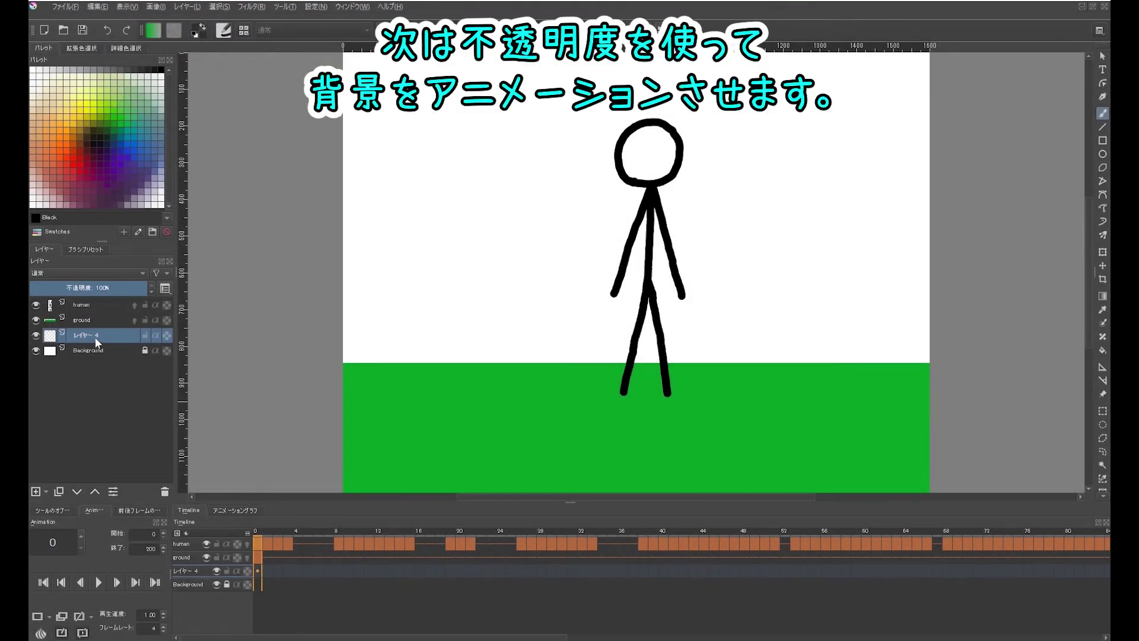
- Rename the new layer to 'sun' and rectangle-select the whole canvas
double_click(95, 337)
text(sun)
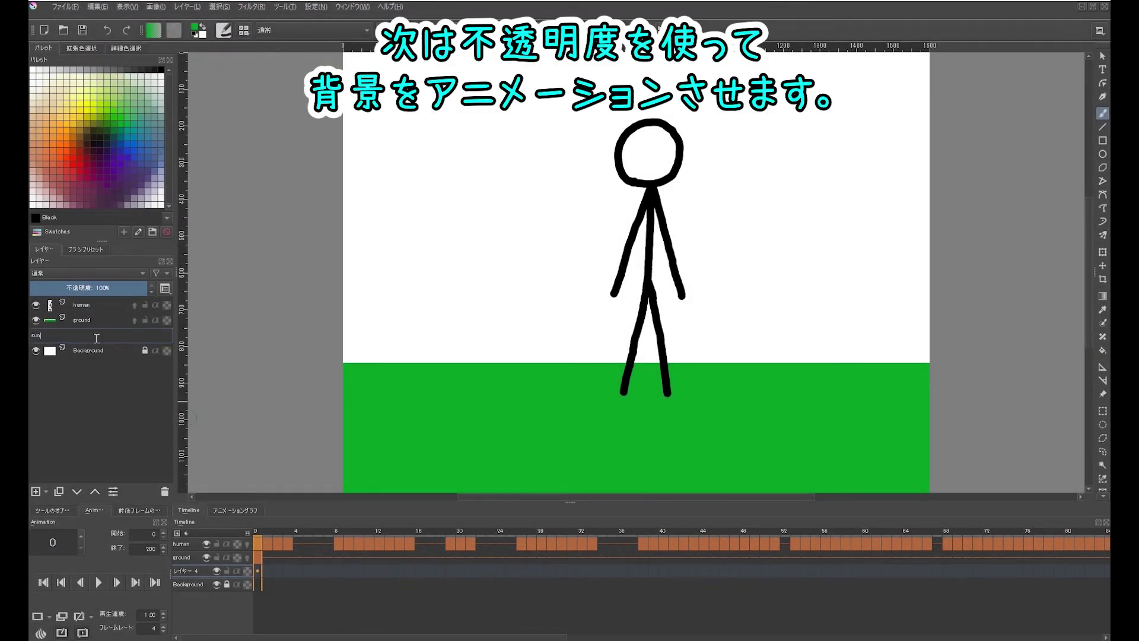
key(Return)
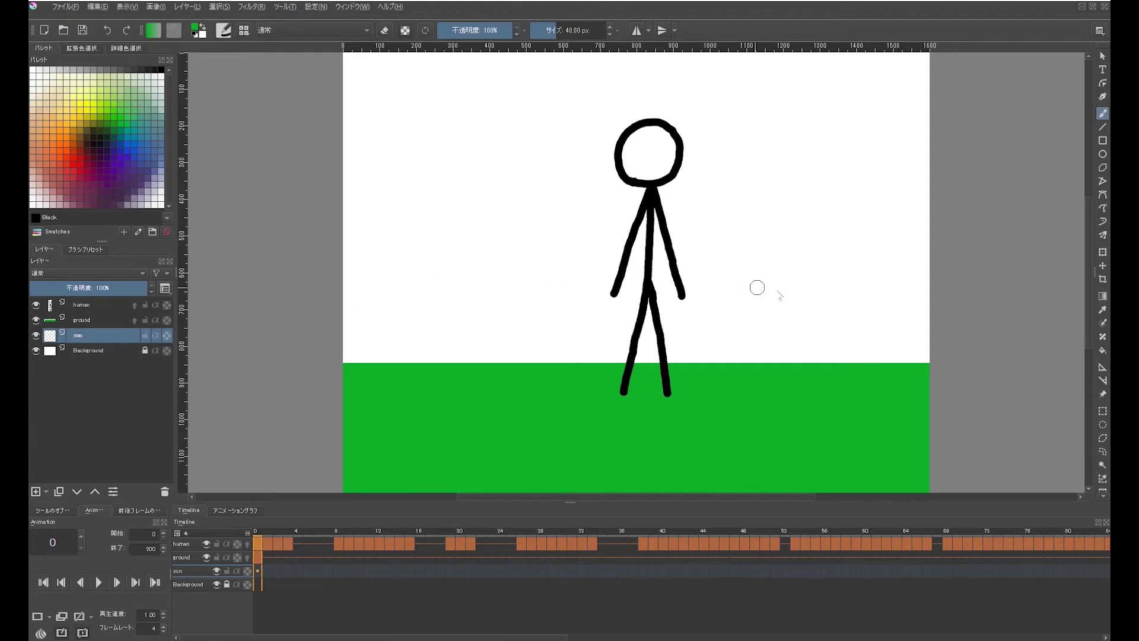
click(1102, 412)
scroll(434, 162, down, 2)
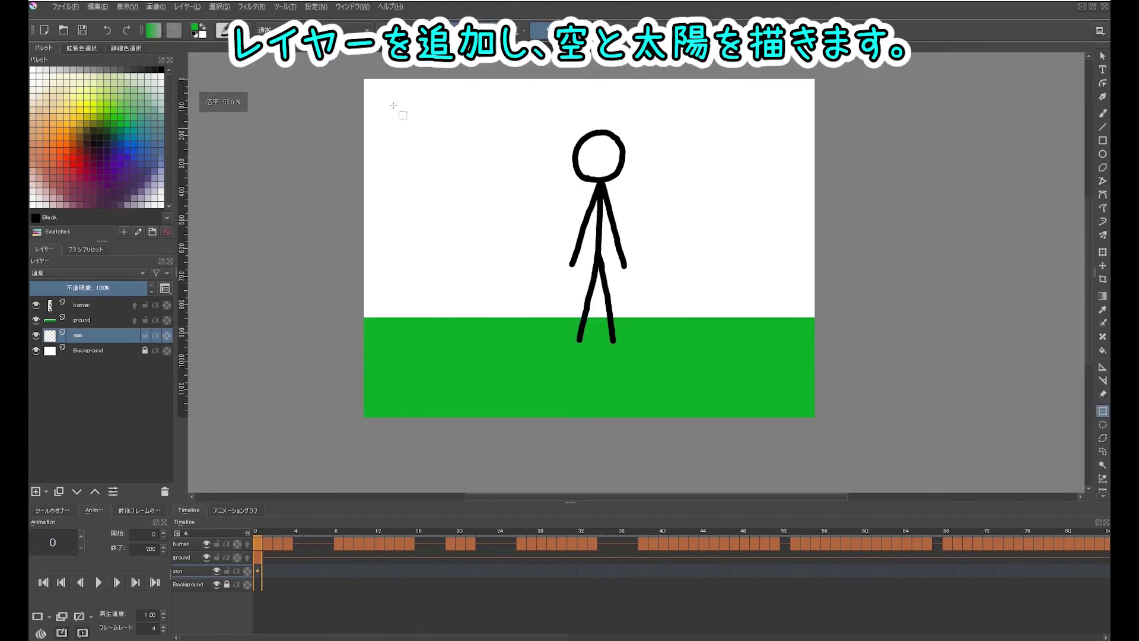
drag(363, 78, 834, 425)
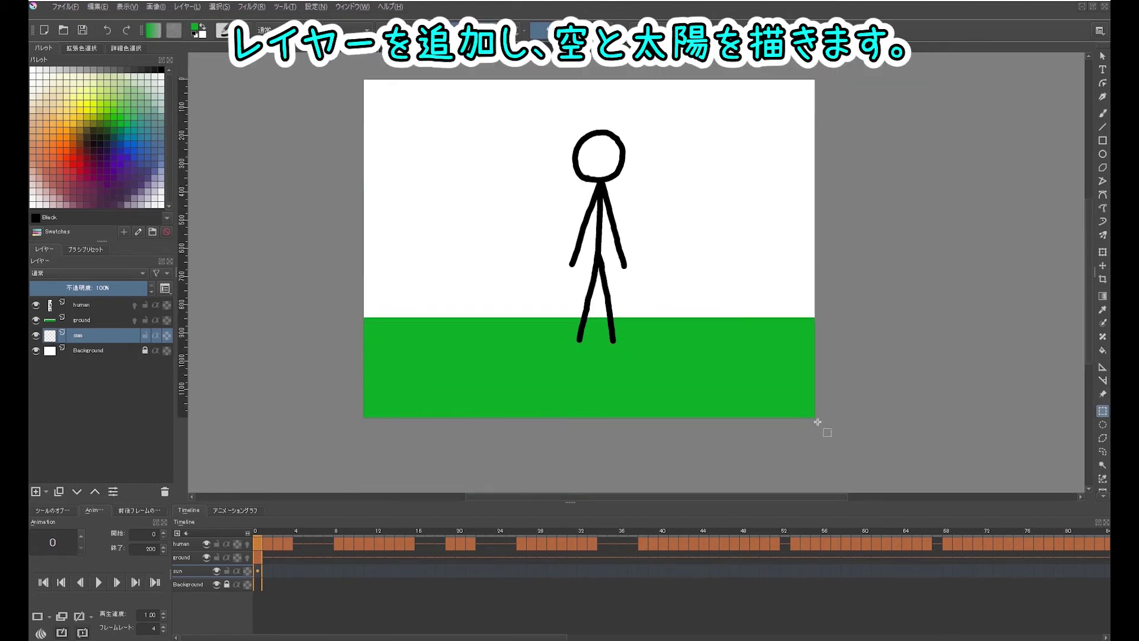
- Bucket-fill the sky area with bright cyan
click(81, 47)
click(161, 140)
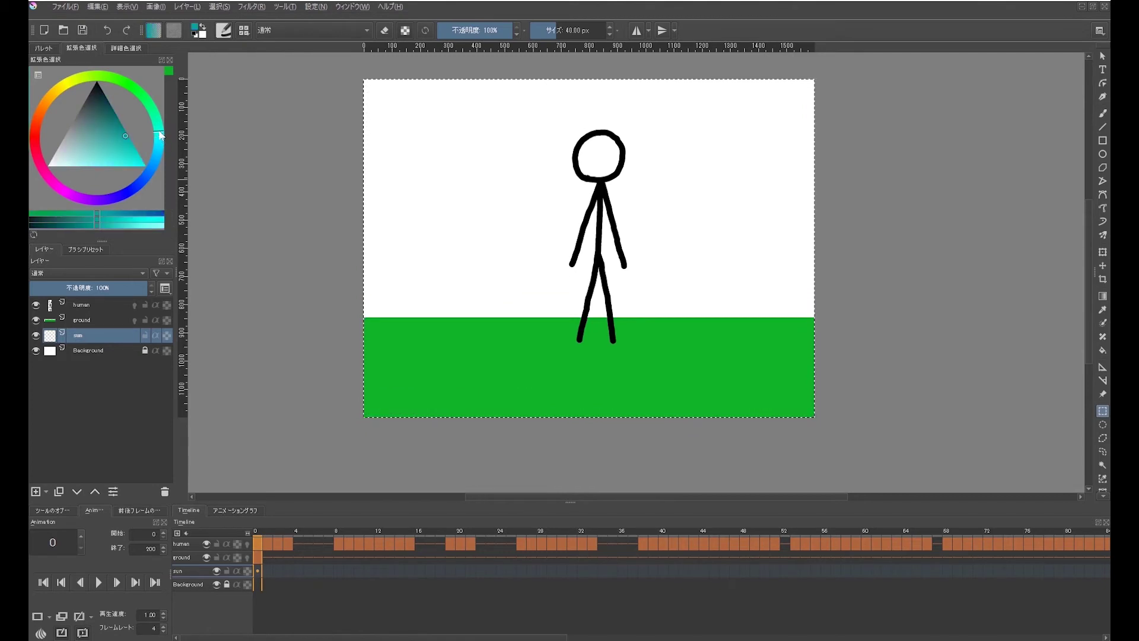
click(146, 165)
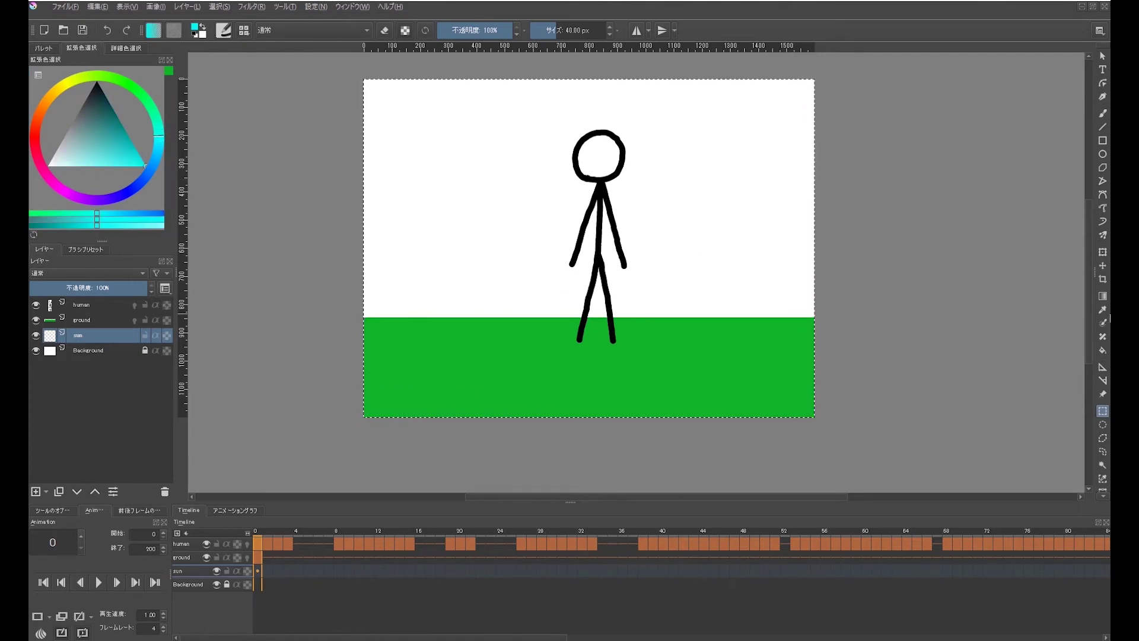
click(1102, 350)
click(738, 263)
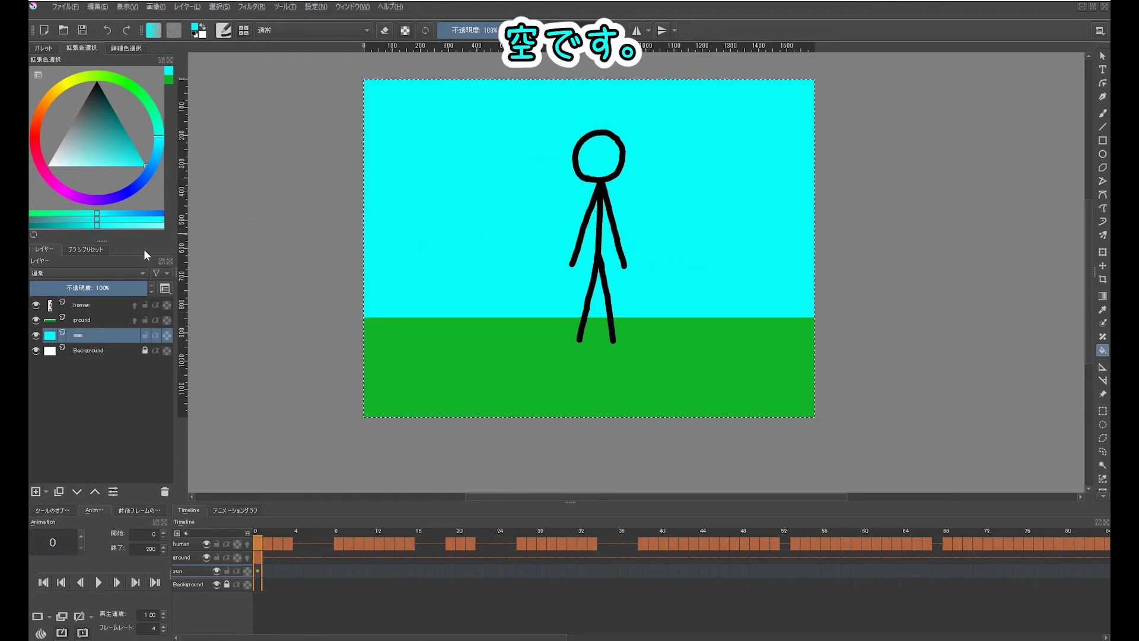
- Add a layer named 'sun' and draw a yellow circular sun in the upper-left sky
click(35, 491)
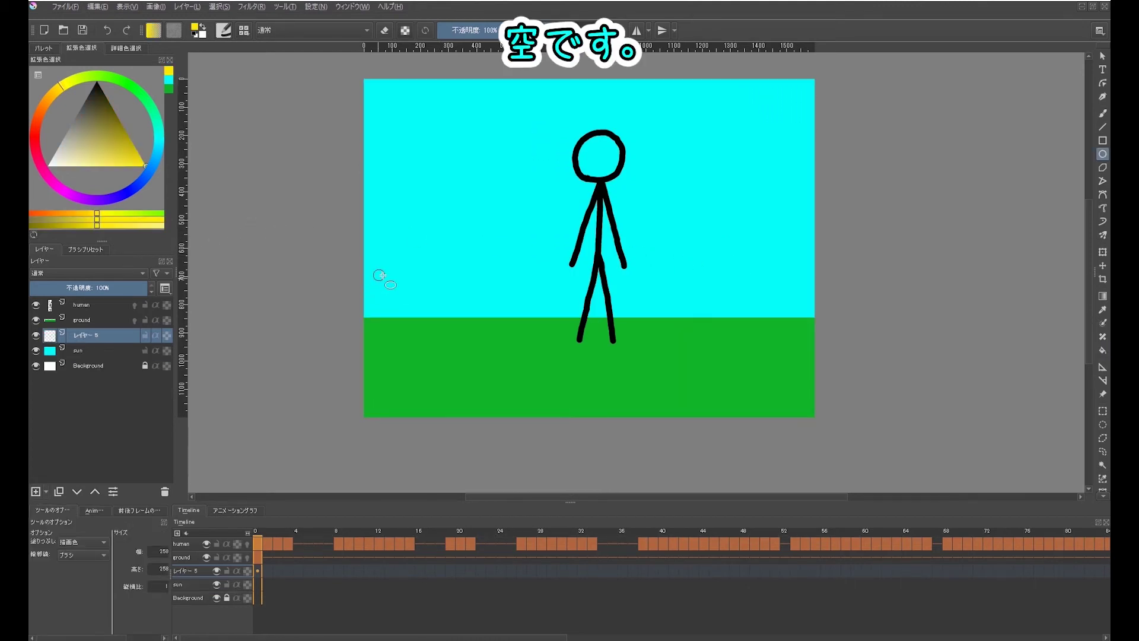
double_click(109, 337)
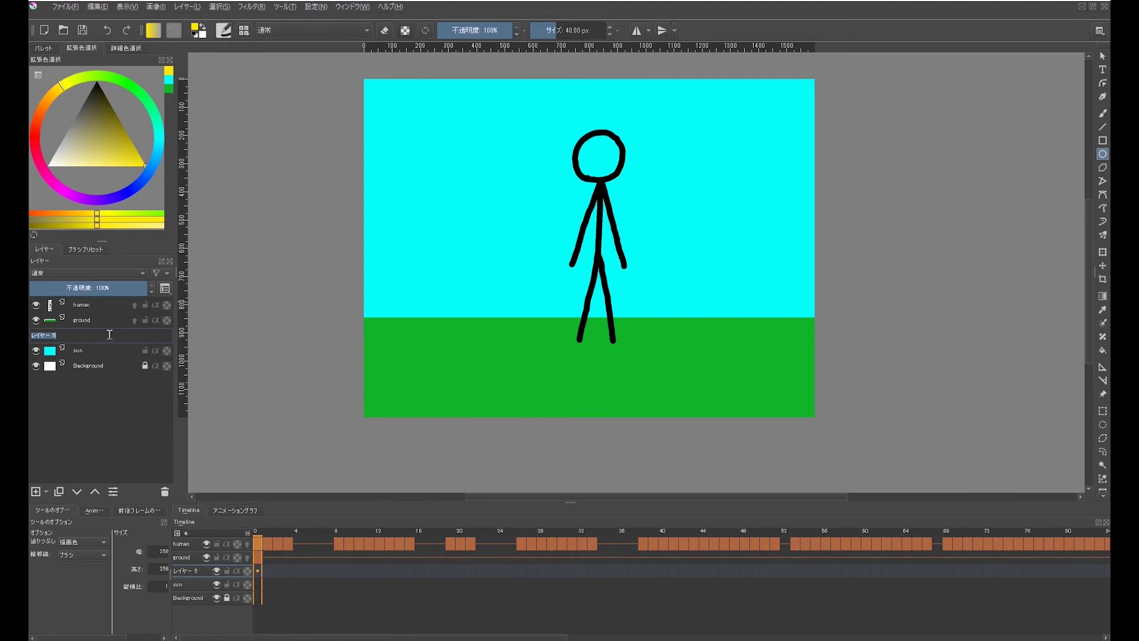
double_click(92, 351)
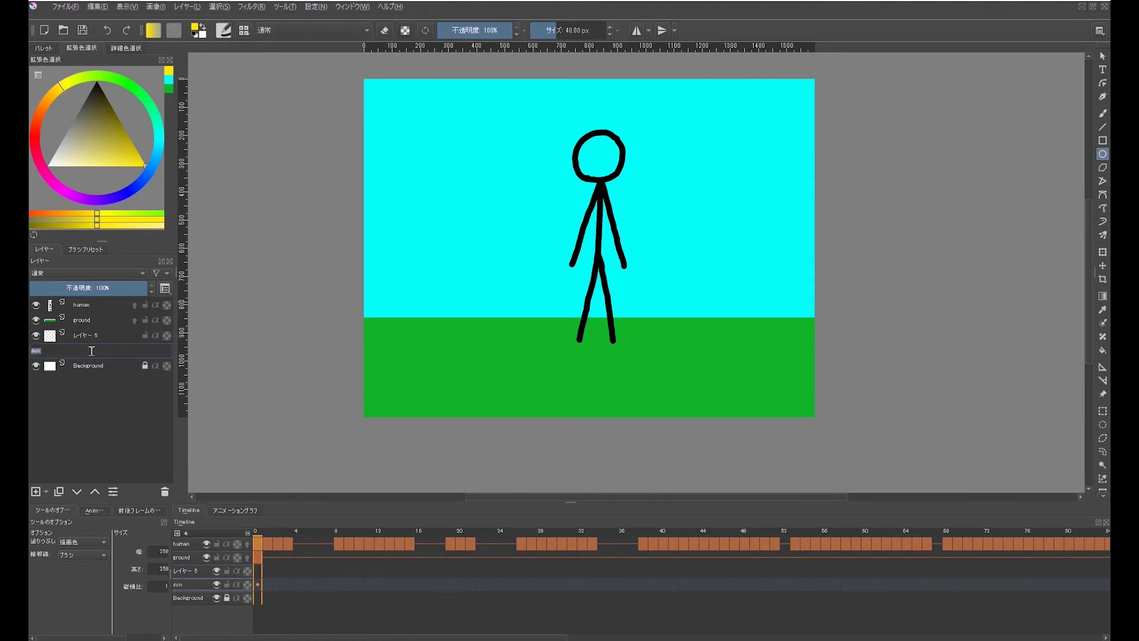
text(sky)
double_click(95, 335)
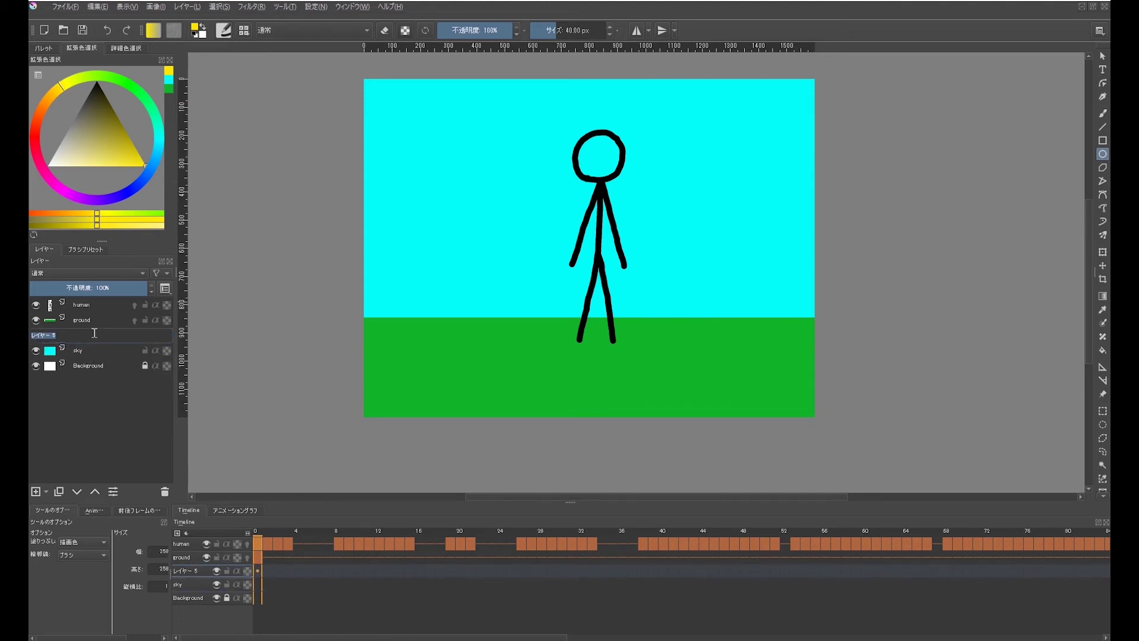
text(sun)
key(Return)
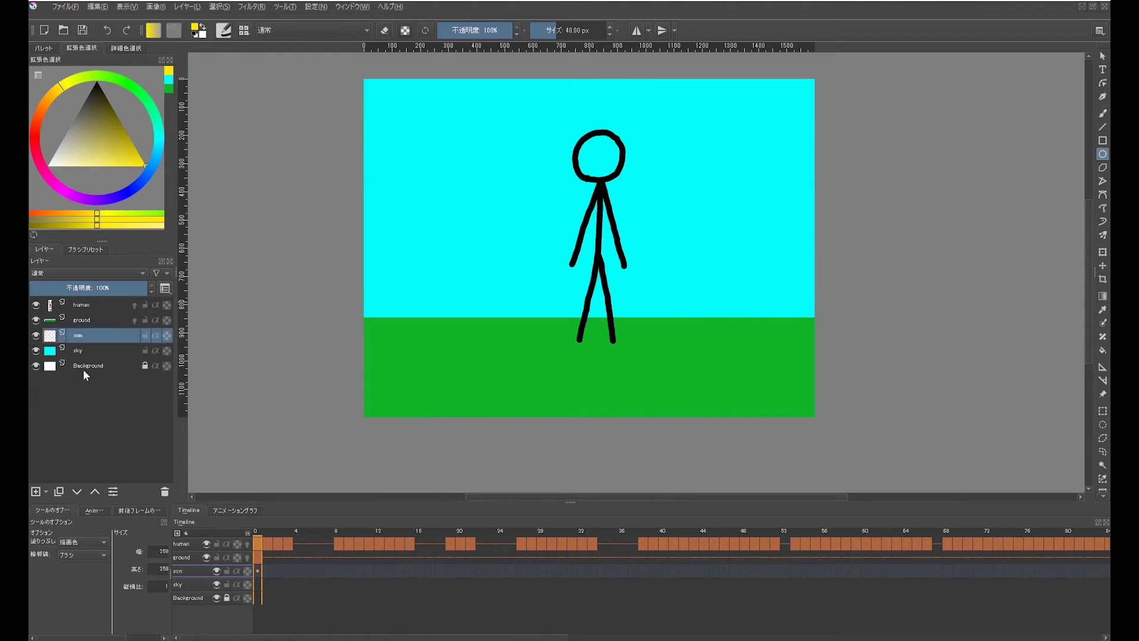
drag(383, 109, 452, 176)
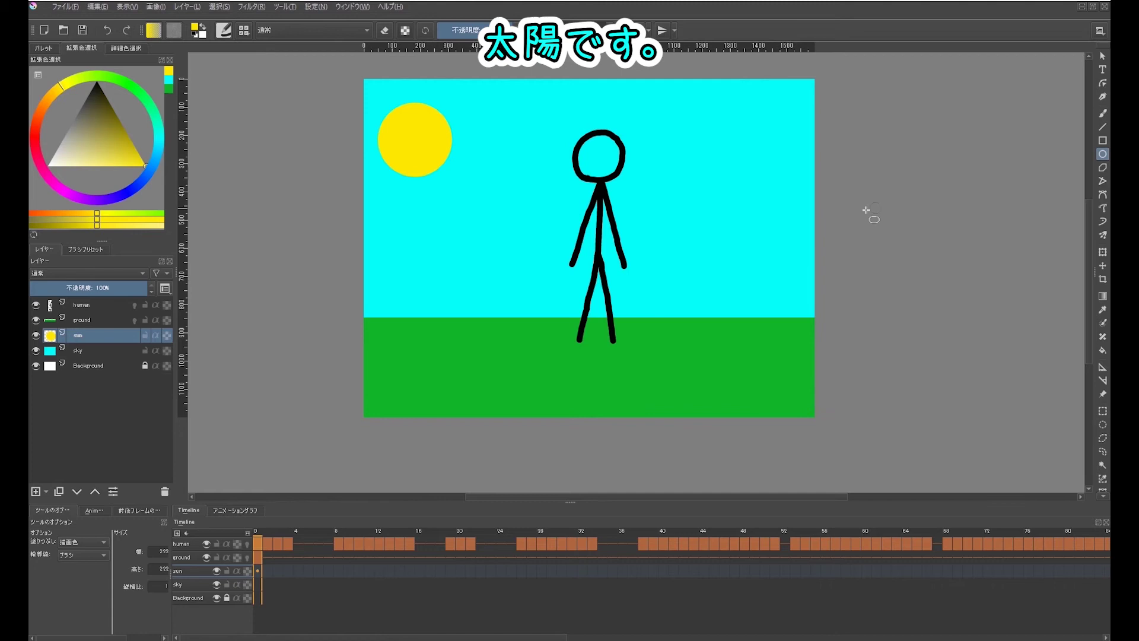
key(t)
drag(424, 144, 441, 142)
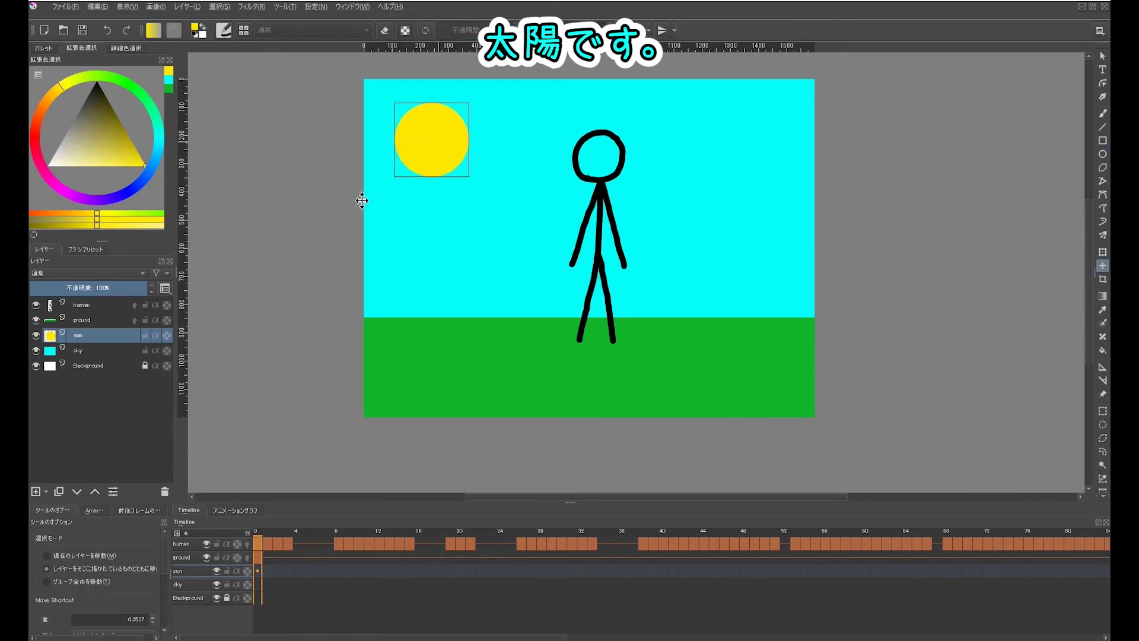
- Group the sun and sky layers together
shift+click(116, 355)
right_click(109, 337)
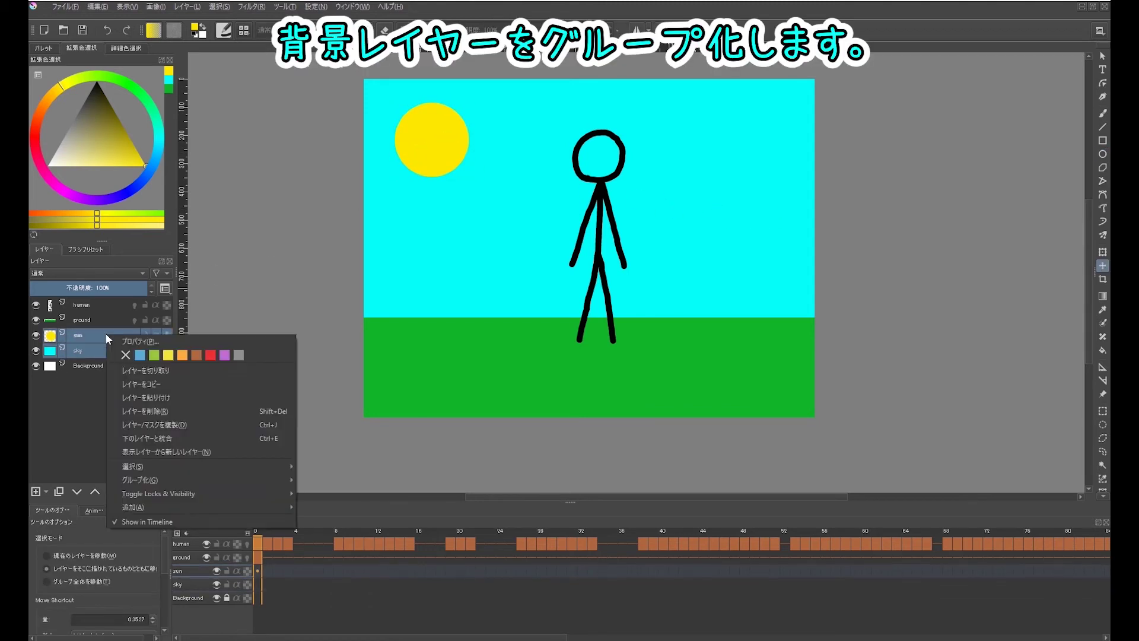
click(304, 474)
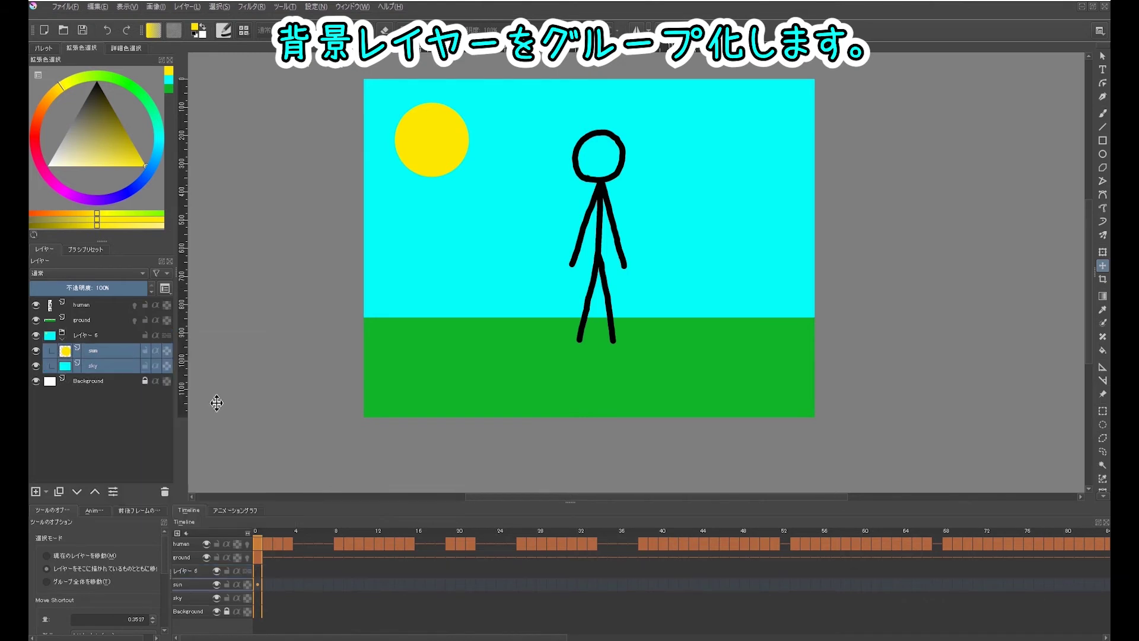
double_click(96, 335)
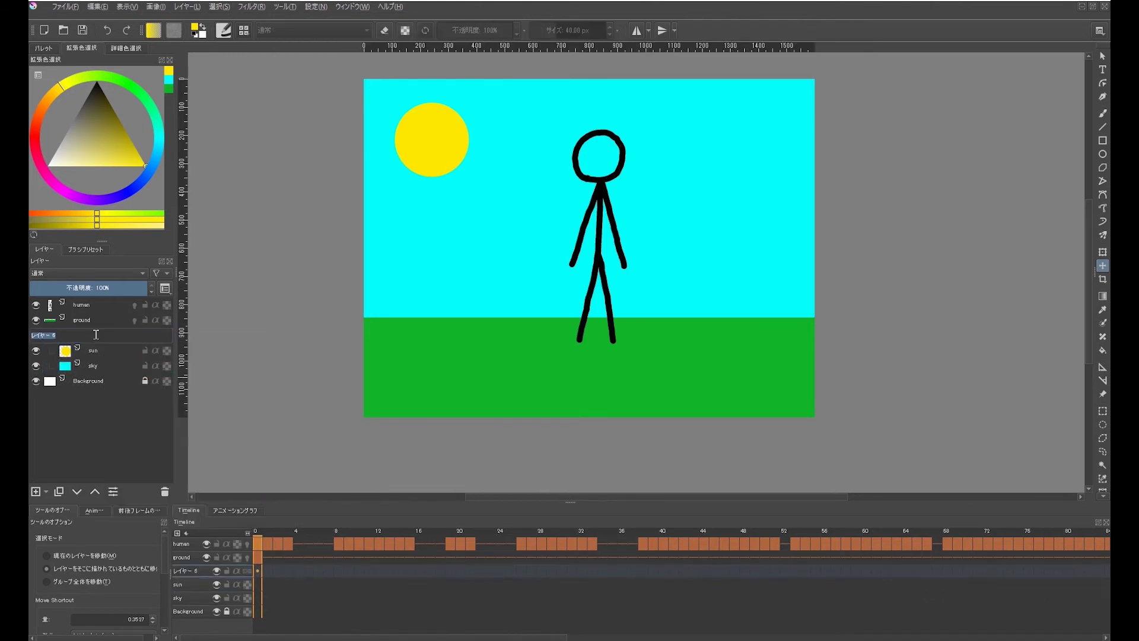
key(Return)
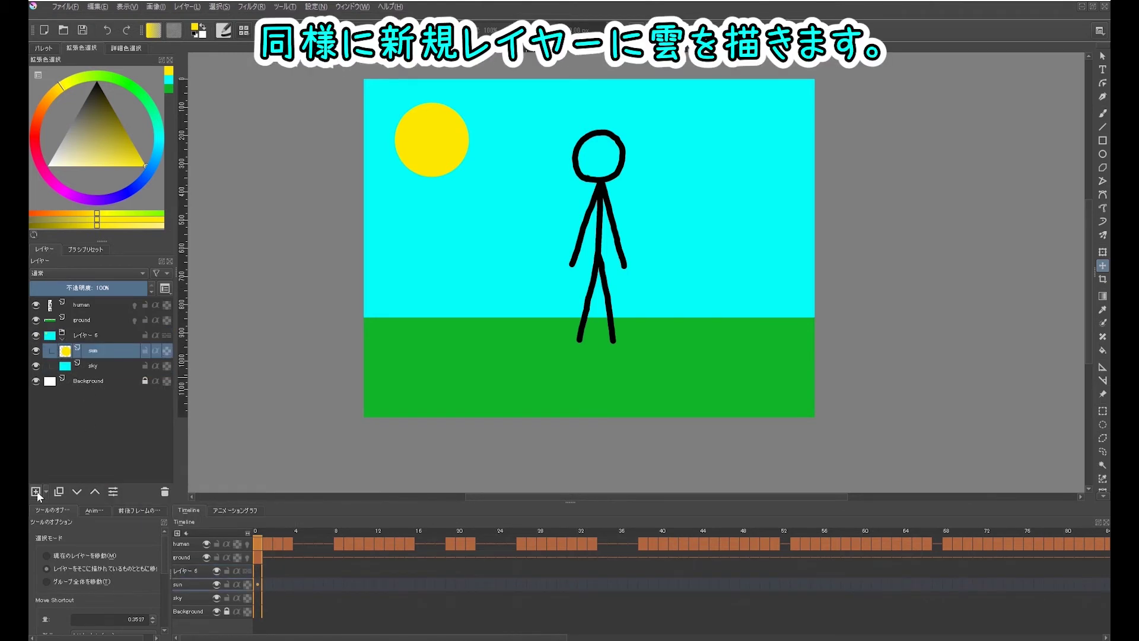
- Add a 'cloud' layer and paint a white-filled cloud in the upper-right sky
click(36, 492)
double_click(115, 350)
text(cloud)
key(Return)
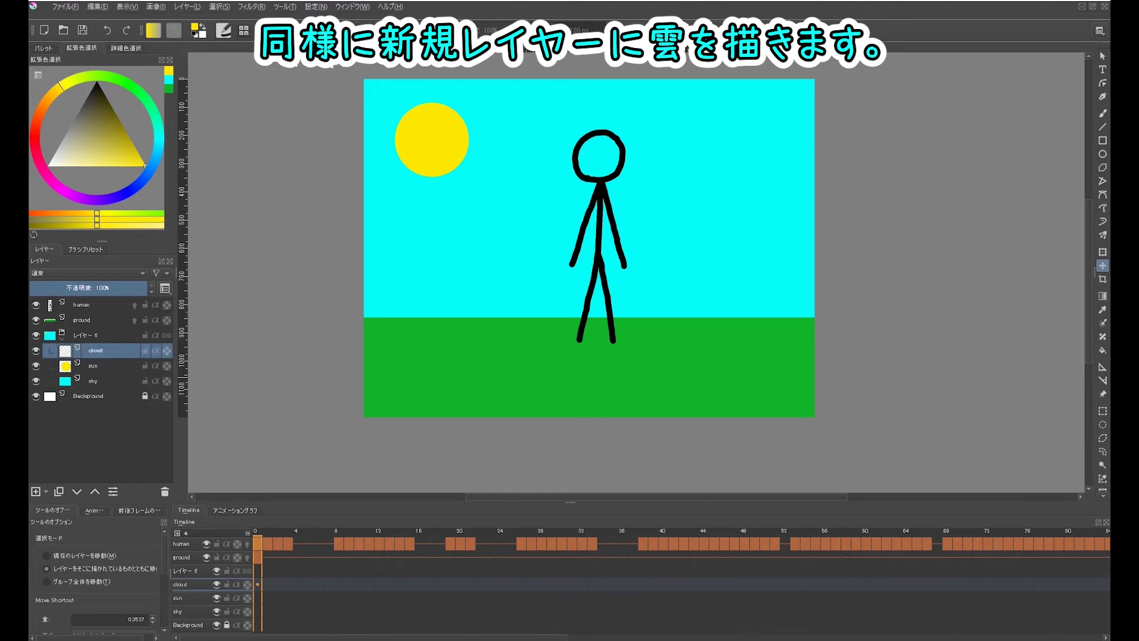
click(49, 165)
key(b)
mouse_move(699, 132)
mouse_down()
mouse_move(753, 155)
mouse_move(741, 118)
mouse_move(709, 128)
mouse_up()
key(f)
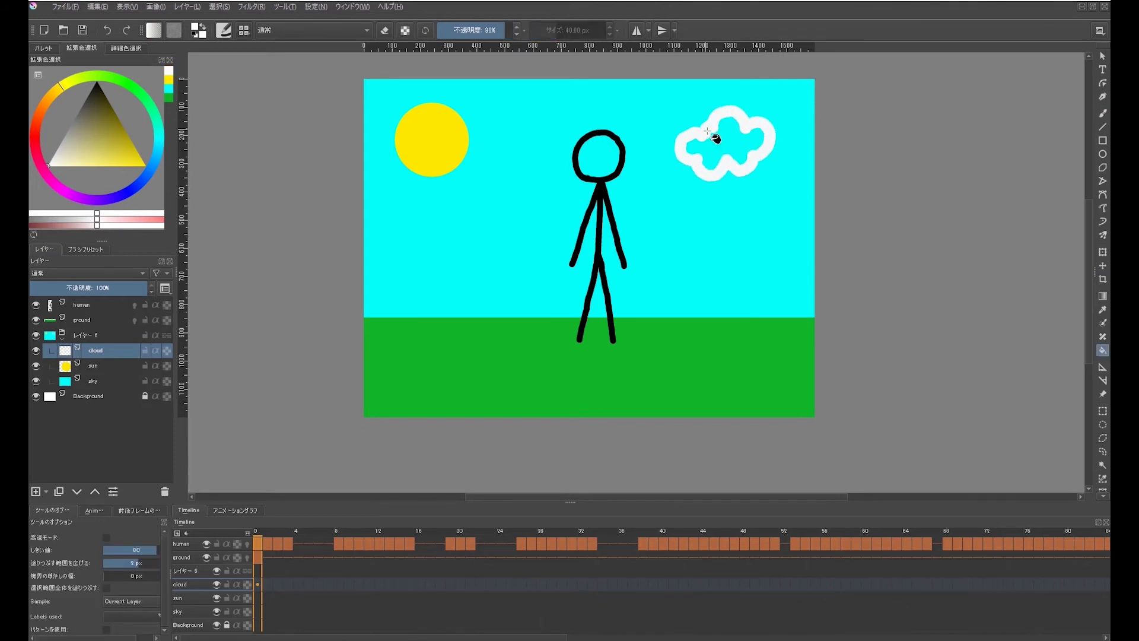
ctrl+click(733, 153)
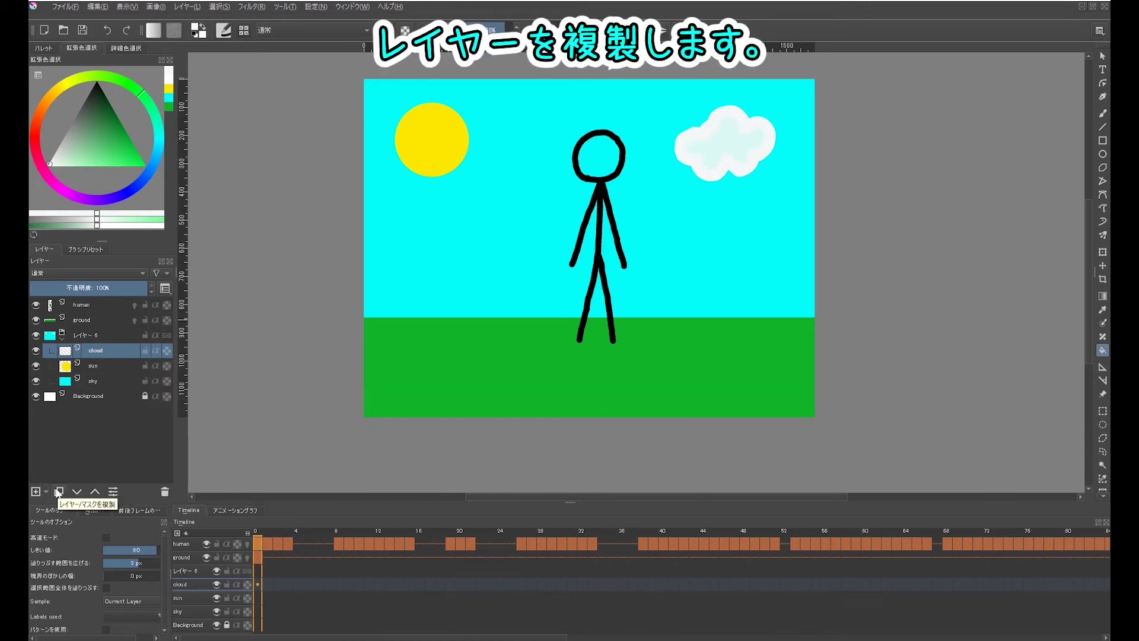
- Duplicate the cloud layer and move the copy left of the stick figure
click(58, 492)
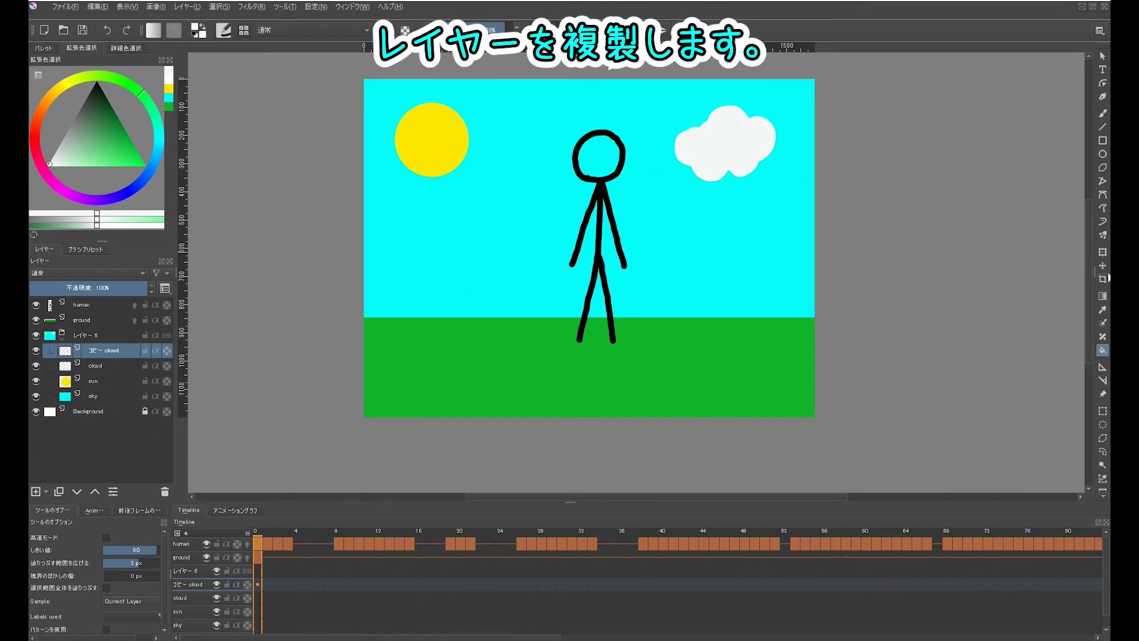
click(1102, 266)
mouse_move(730, 142)
mouse_down()
mouse_move(561, 169)
mouse_move(561, 137)
mouse_move(553, 168)
mouse_up()
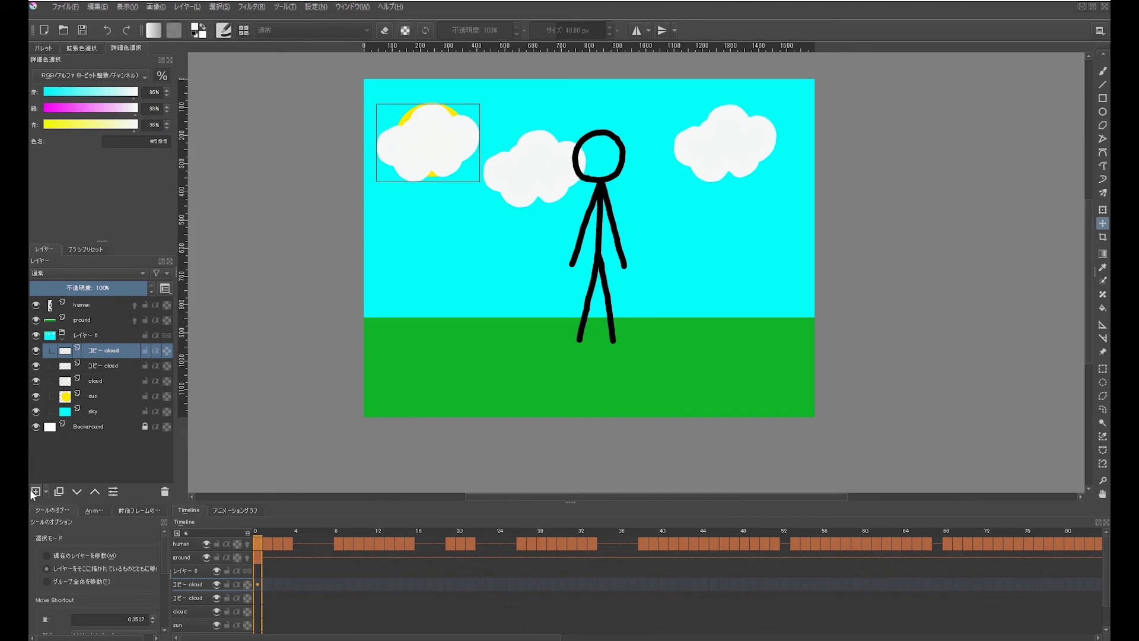
click(94, 411)
- On a new layer above sky, fill the whole canvas with dark purple from the palette
click(36, 491)
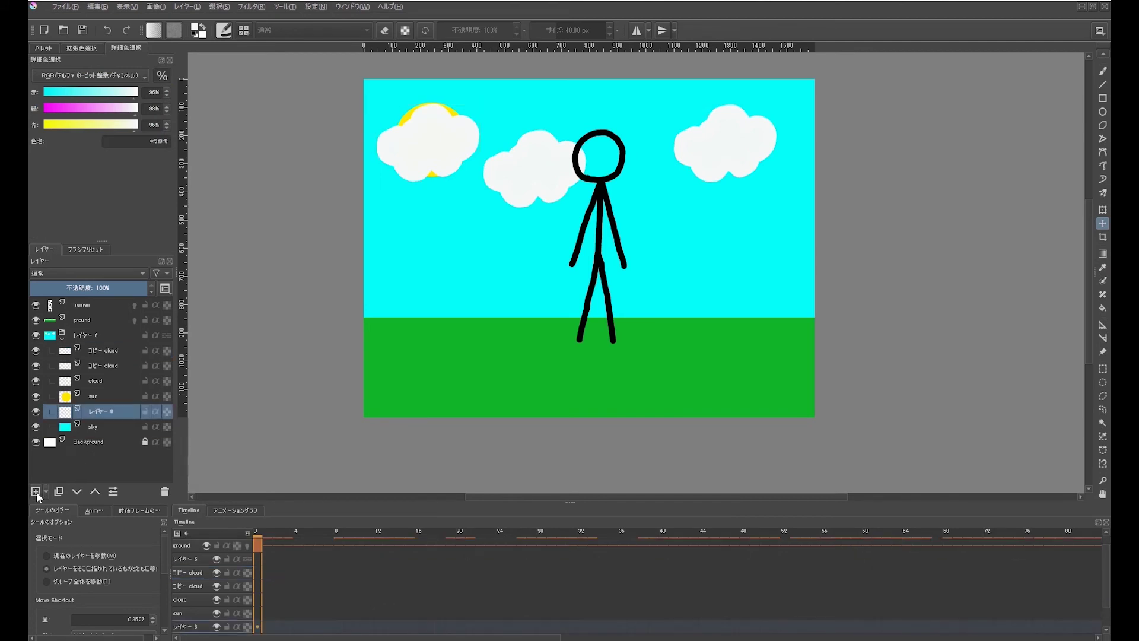
click(43, 47)
click(112, 150)
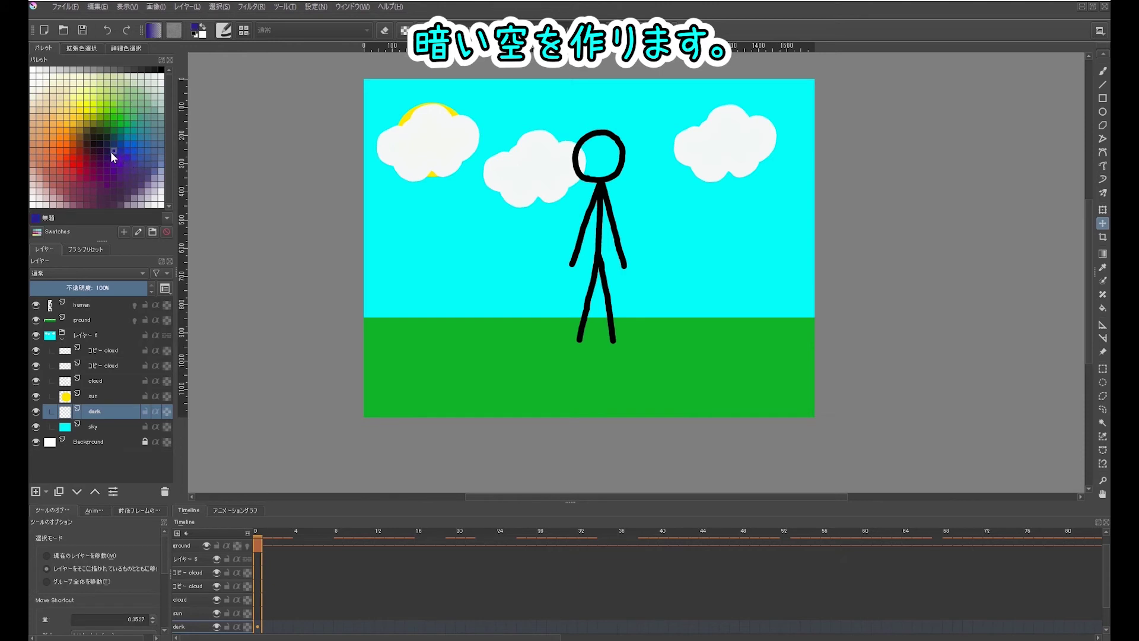
click(107, 154)
key(ctrl+r)
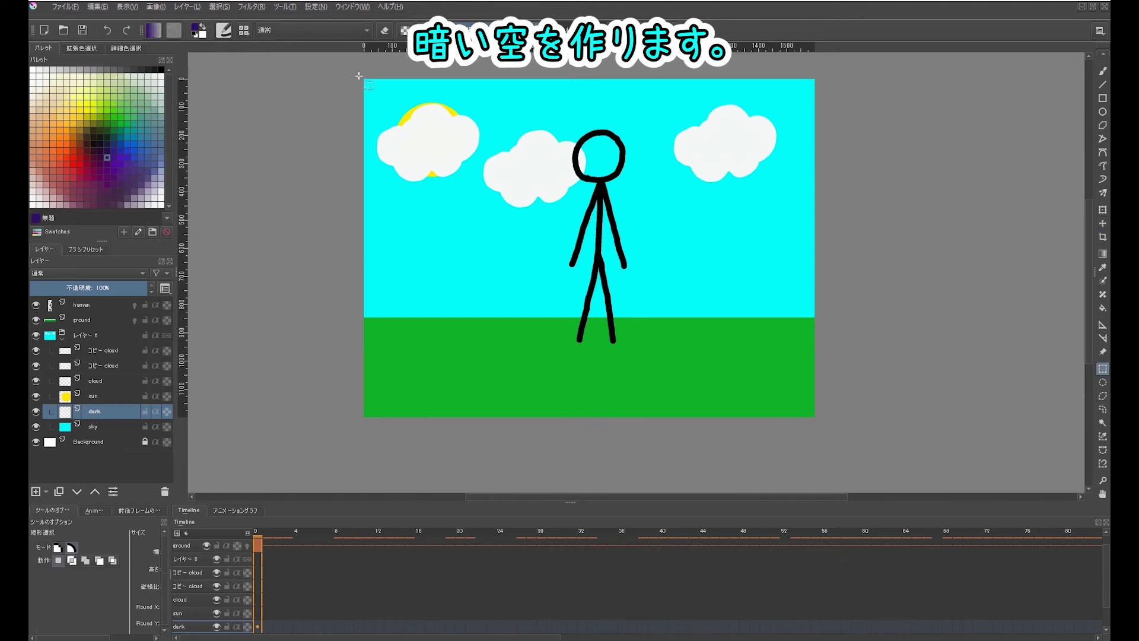
drag(356, 80, 836, 405)
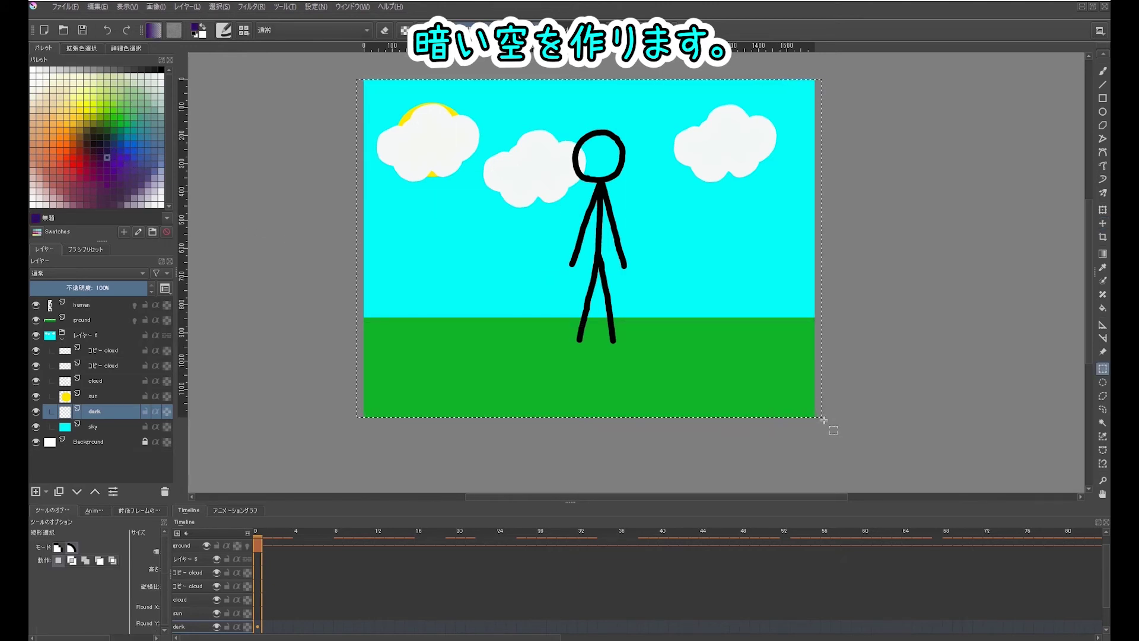
key(f)
click(777, 246)
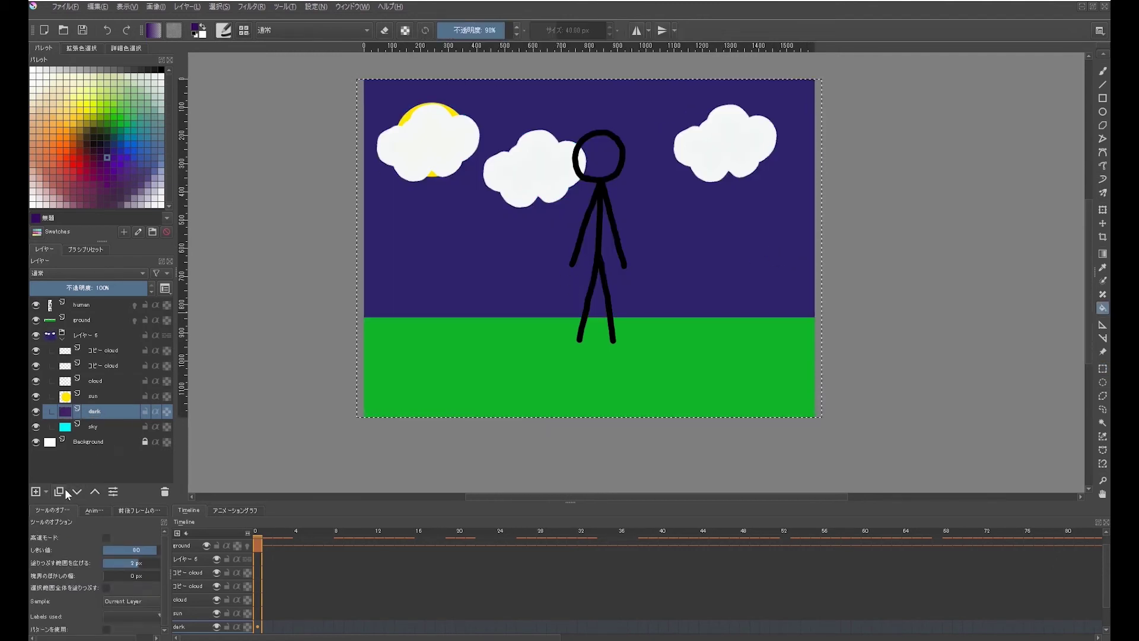
click(35, 491)
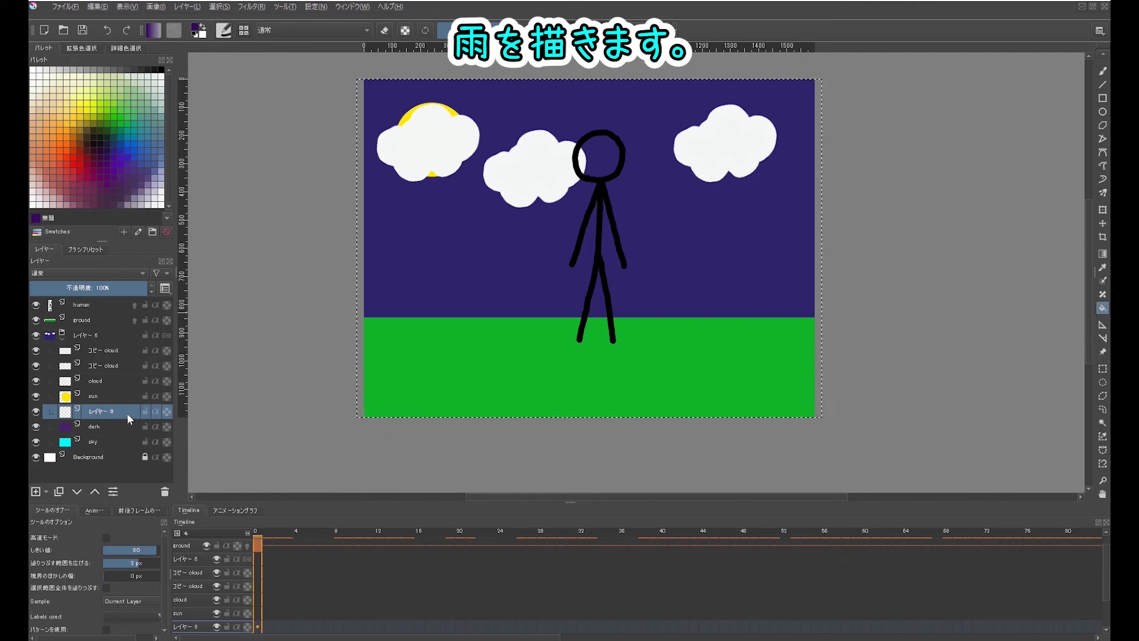
- Name the new layer and paint white rain streaks across the middle and left sky
double_click(127, 412)
text(thunder)
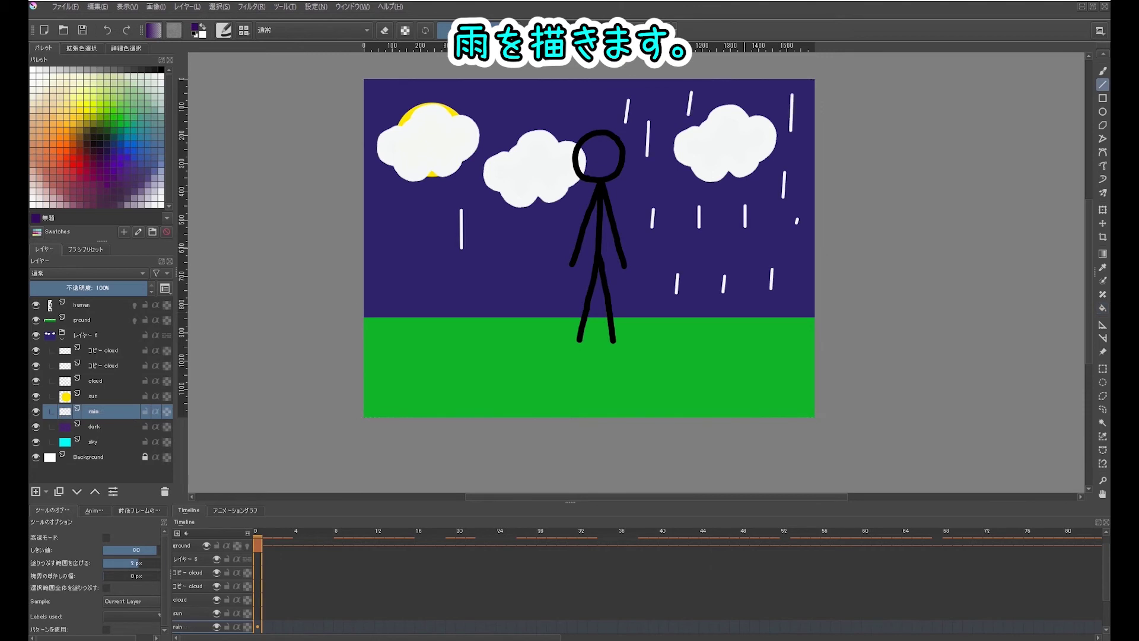
drag(586, 249, 590, 269)
drag(628, 195, 621, 221)
drag(635, 278, 631, 304)
drag(377, 209, 375, 276)
drag(415, 190, 414, 204)
drag(429, 247, 426, 284)
drag(452, 288, 448, 308)
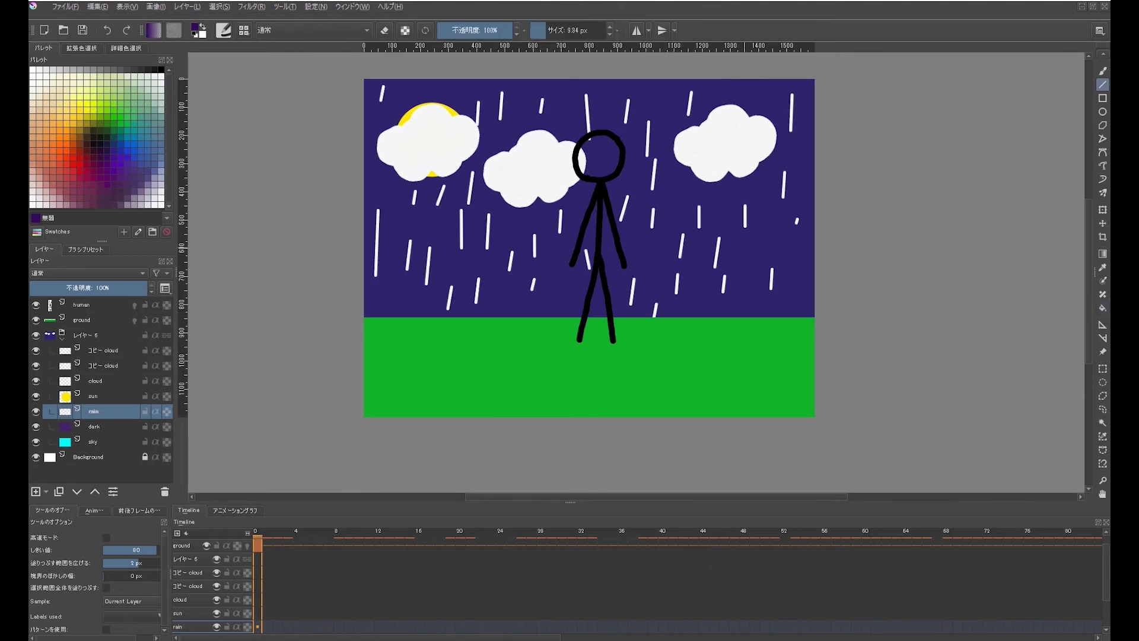
- Paint four more rain streaks on the right and add a new layer for thunder
drag(804, 144, 802, 156)
drag(761, 224, 759, 248)
drag(793, 265, 791, 288)
drag(743, 298, 740, 314)
click(35, 491)
double_click(105, 413)
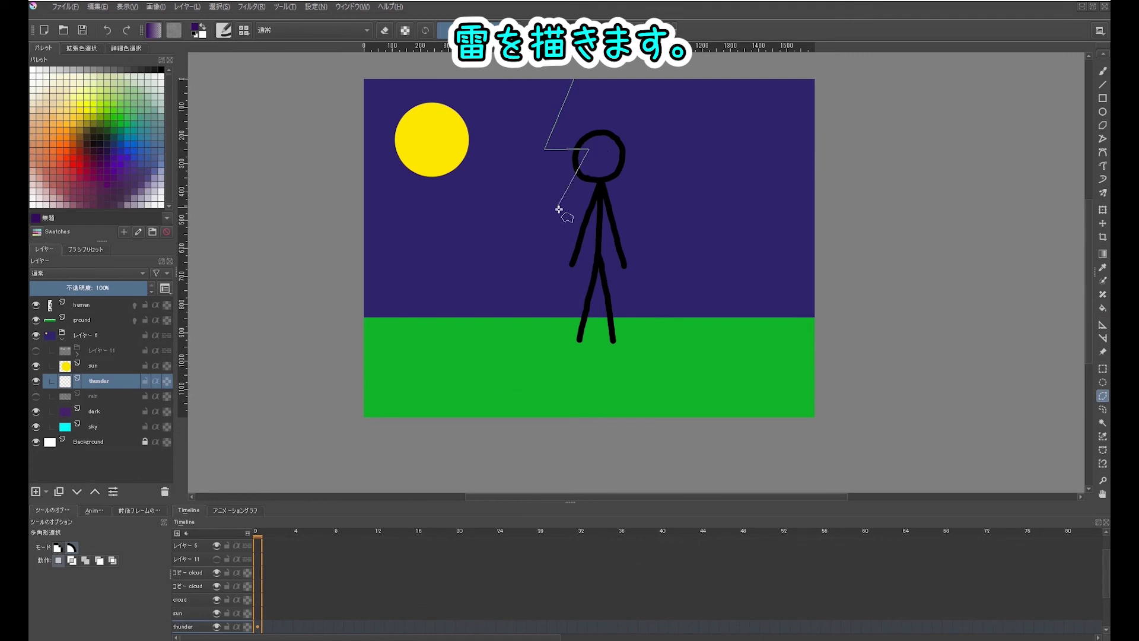
- Outline a zigzag lightning bolt from the top of the sky with polygon selection
click(558, 207)
click(597, 207)
click(561, 311)
click(577, 80)
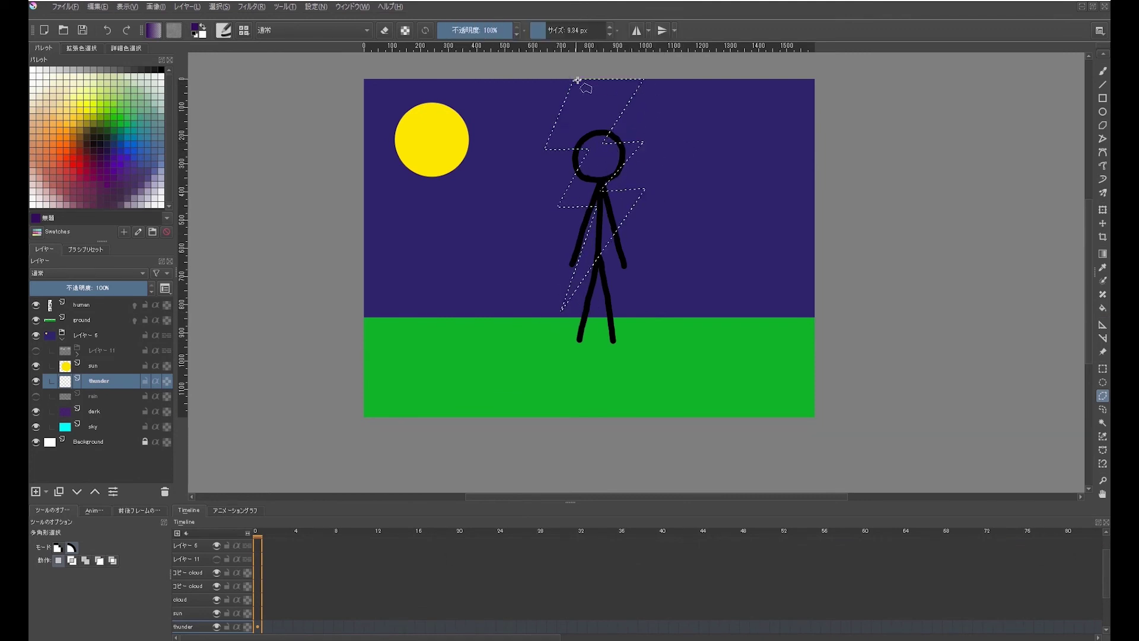
- Fill the lightning bolt white, then refill it yellow
click(32, 70)
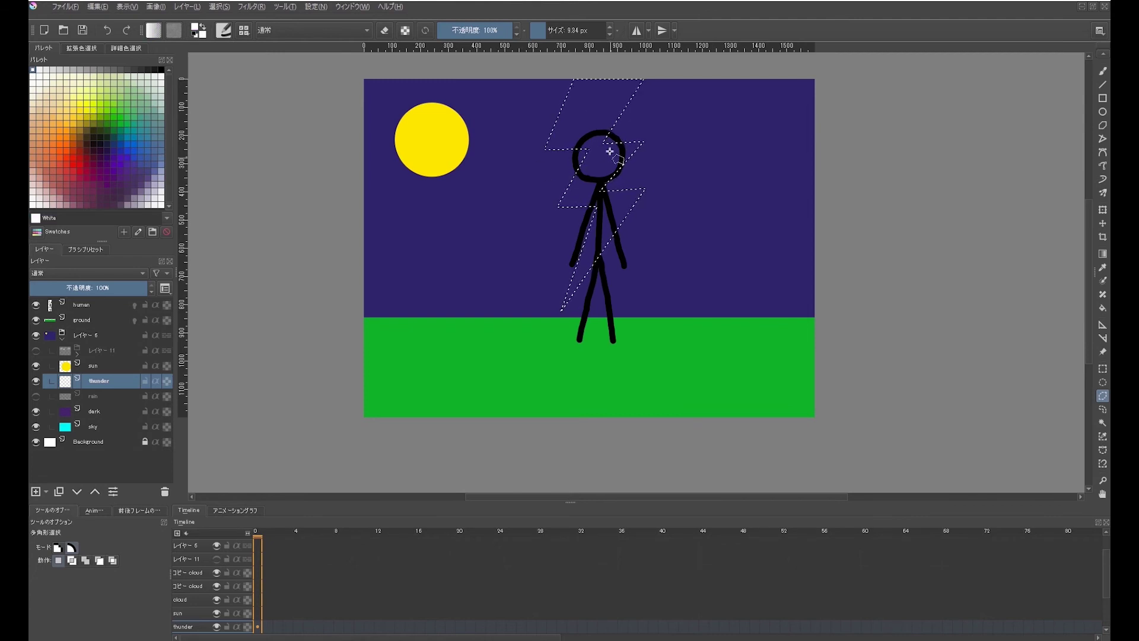
key(f)
click(592, 95)
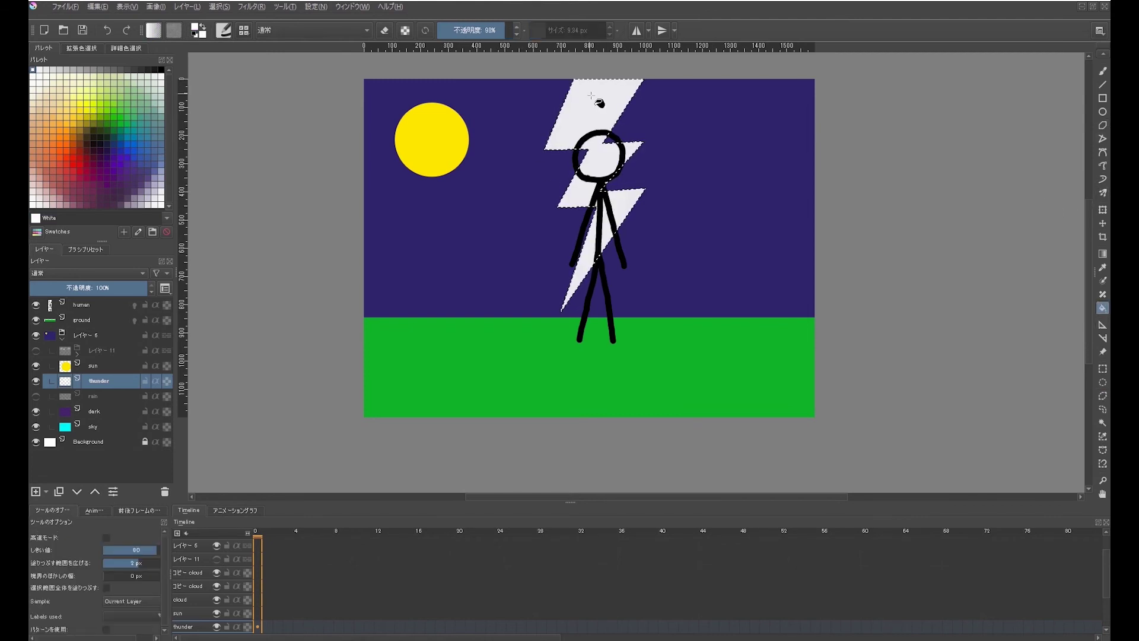
click(86, 109)
click(587, 97)
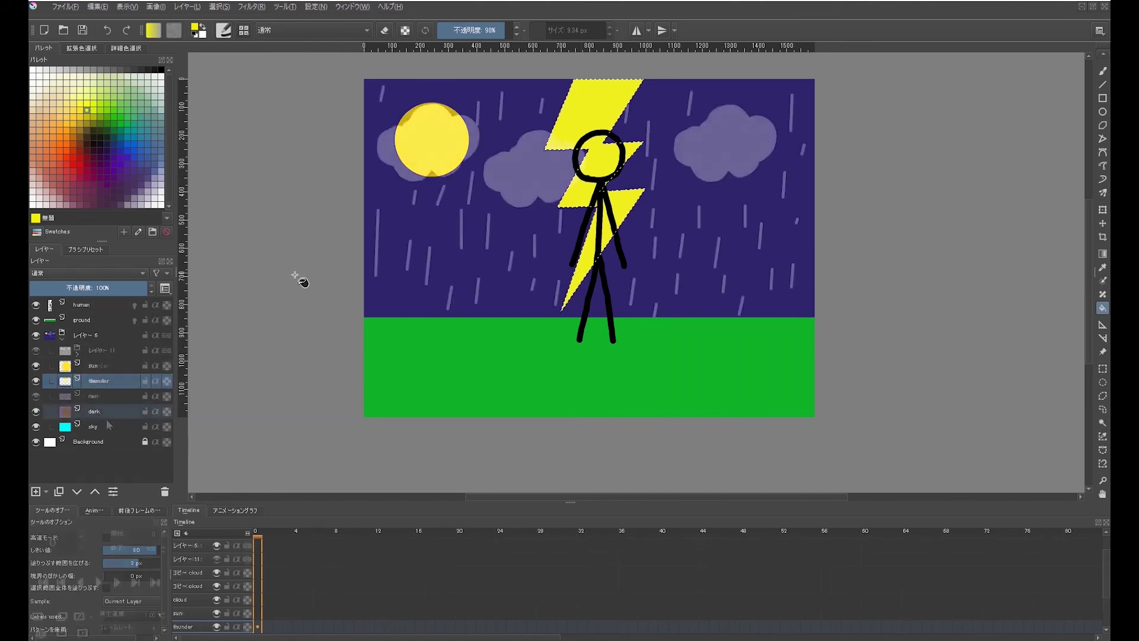
click(108, 395)
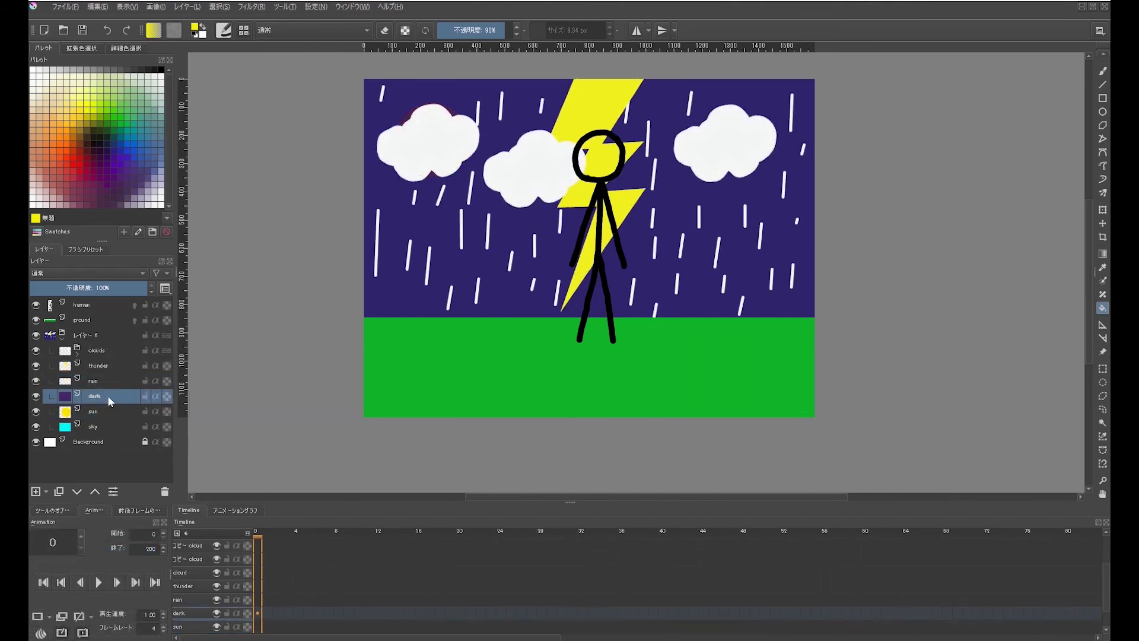
- Add a frame-0 opacity keyframe on the dark layer with opacity 0%
right_click(257, 611)
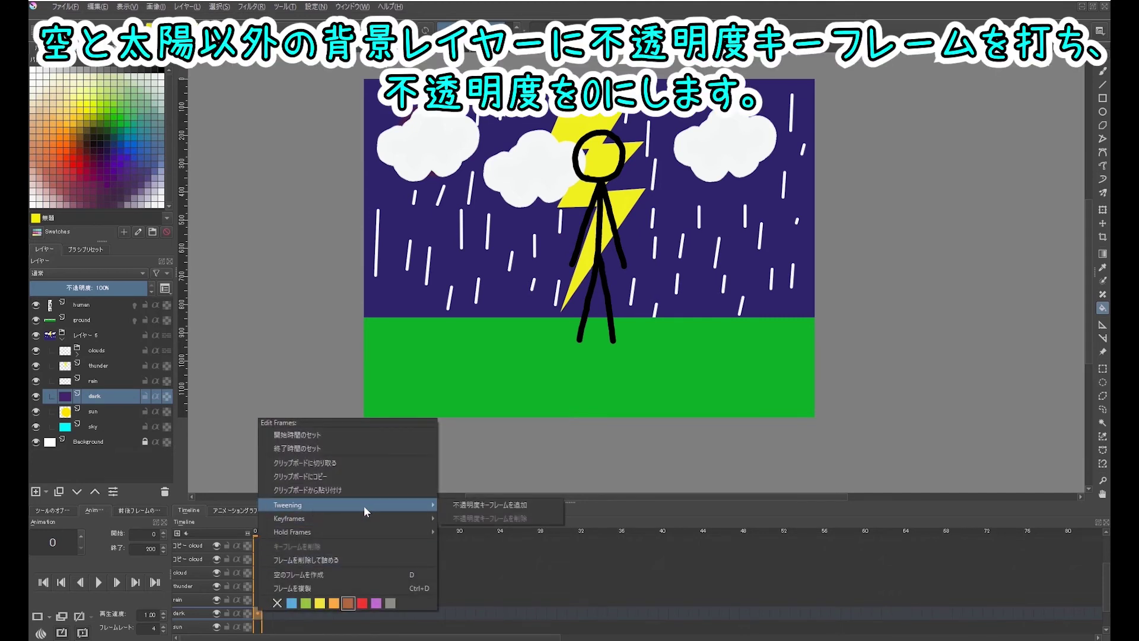
click(494, 503)
click(318, 588)
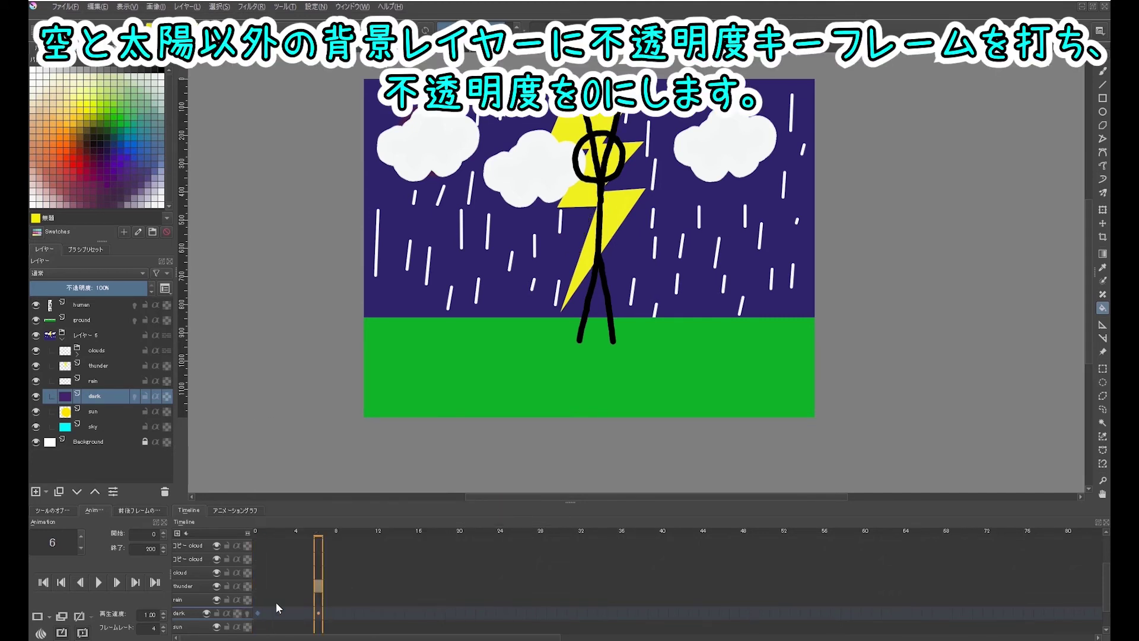
click(257, 613)
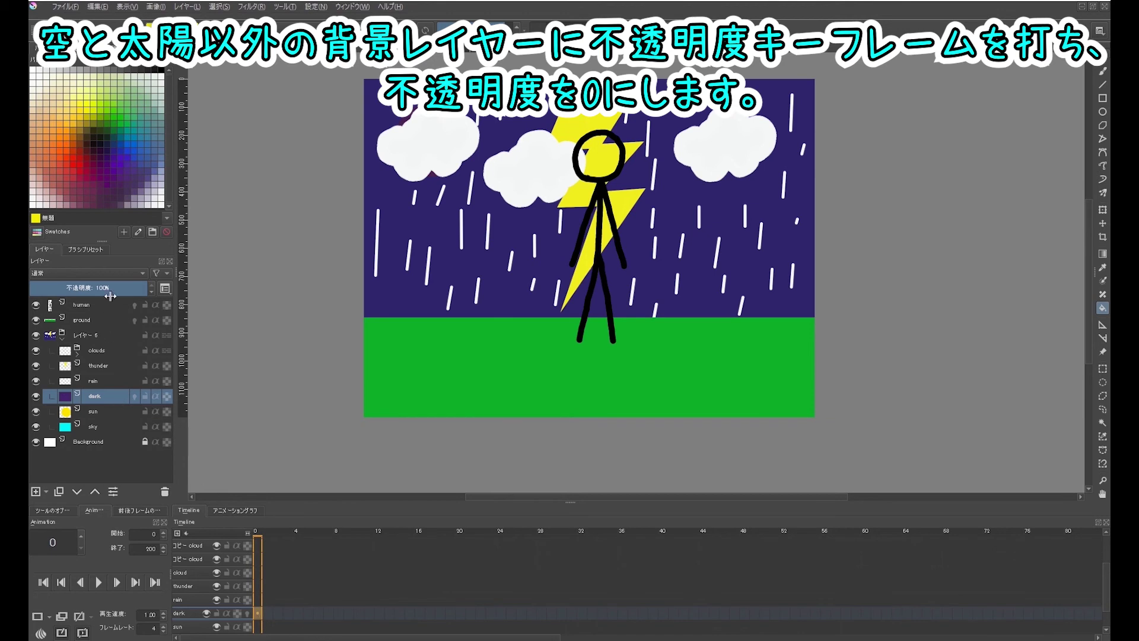
text(0)
key(Return)
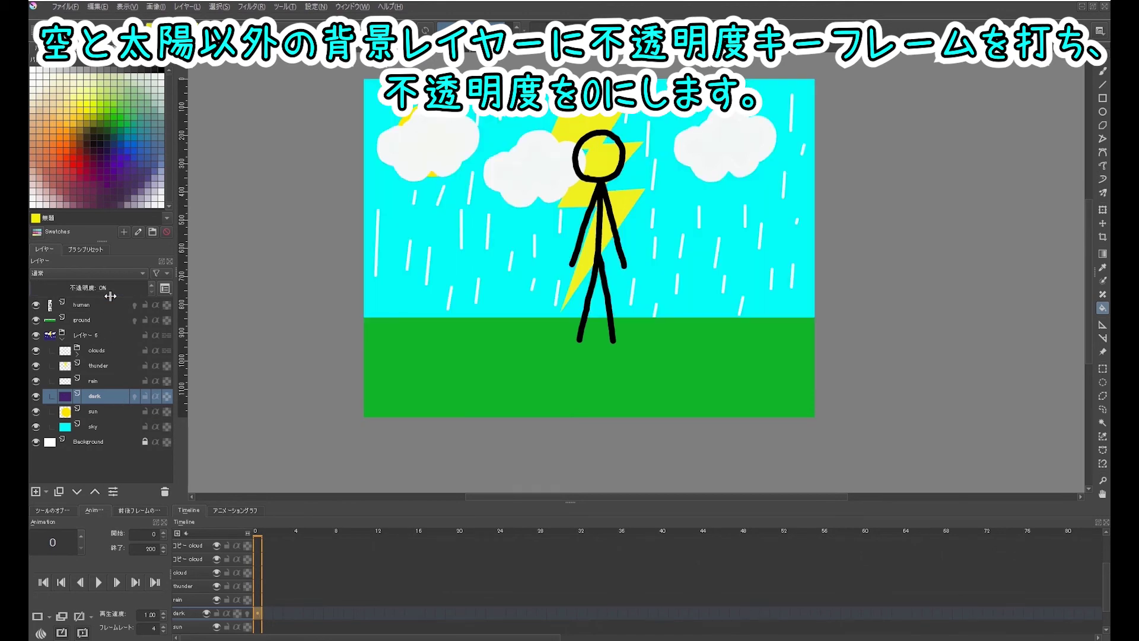
- Add frame-0 opacity keyframes at 0% on the rain and thunder layers
click(109, 382)
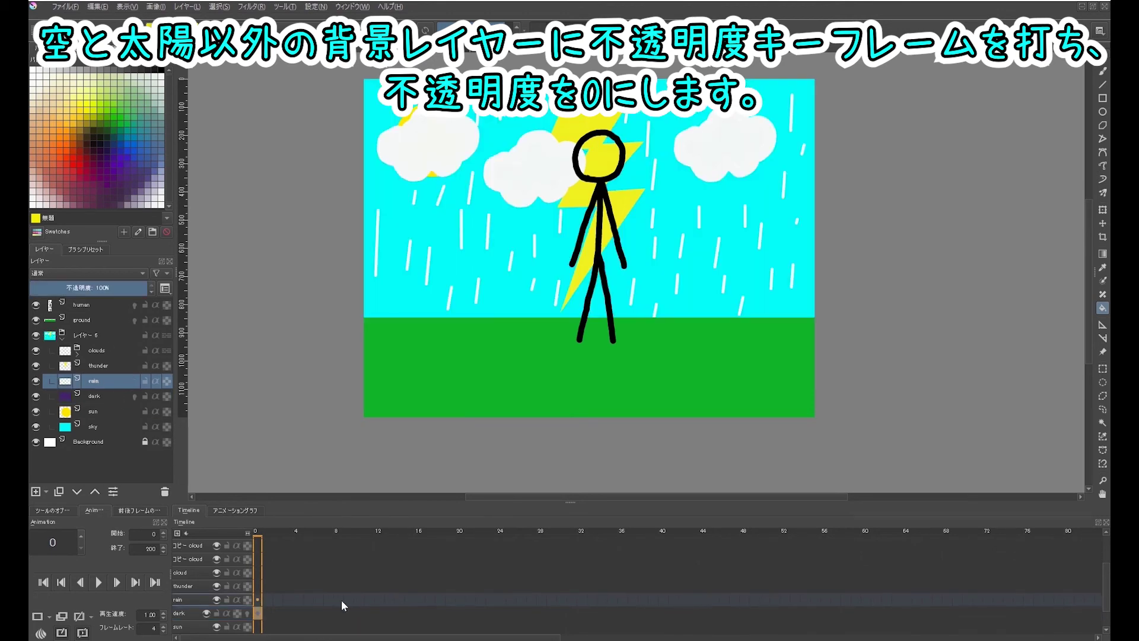
right_click(257, 601)
click(500, 495)
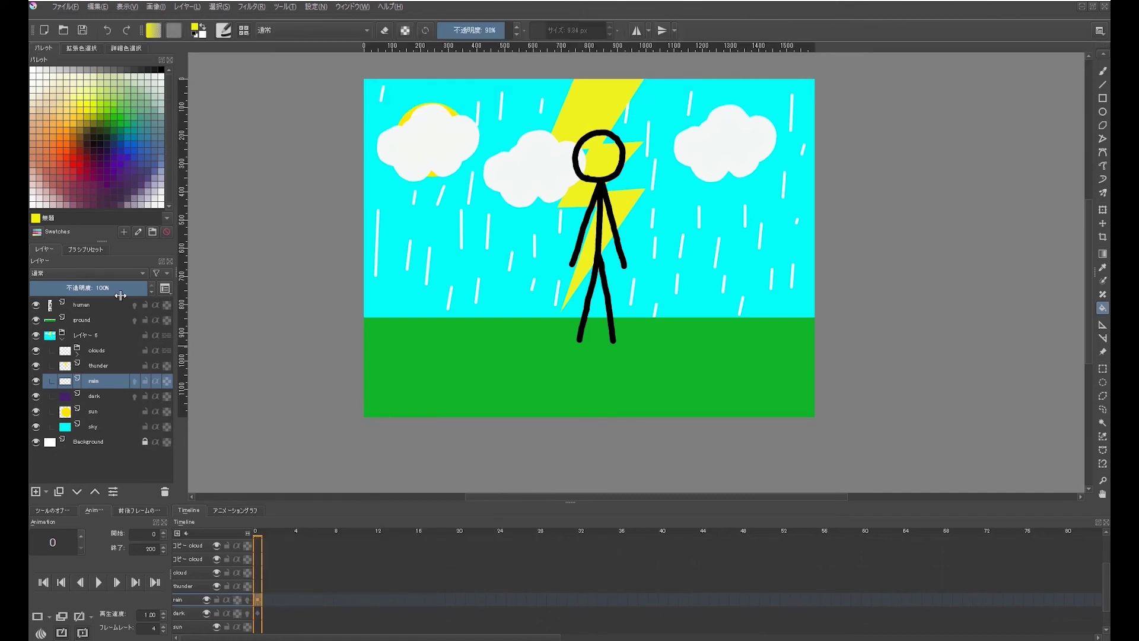
text(0)
key(Return)
right_click(256, 585)
mouse_move(347, 479)
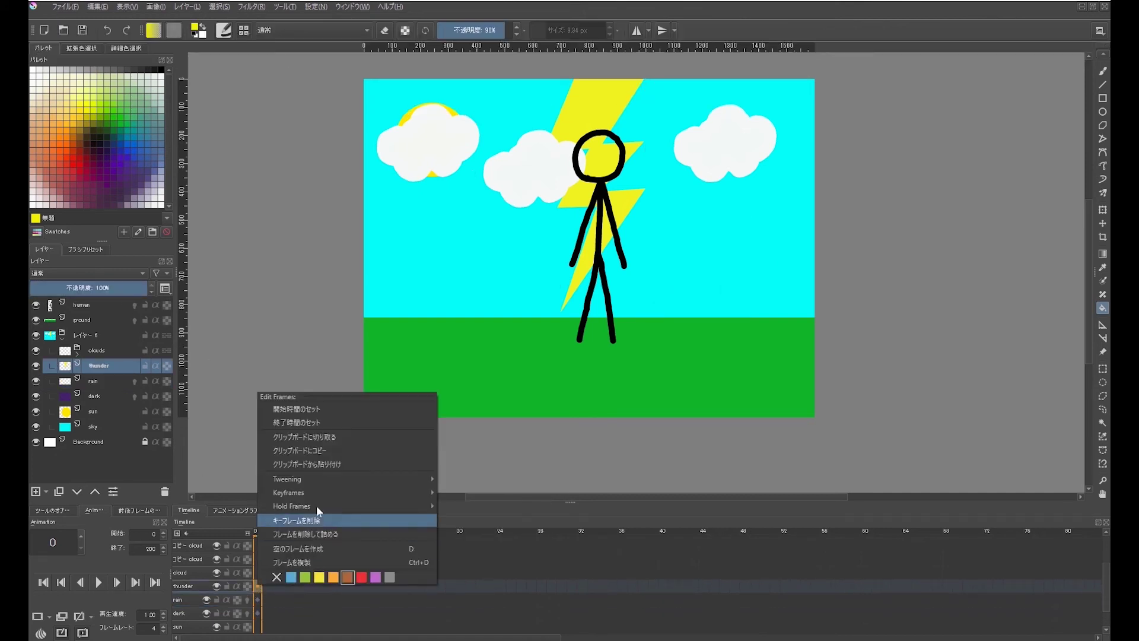
click(525, 481)
text(00)
key(Return)
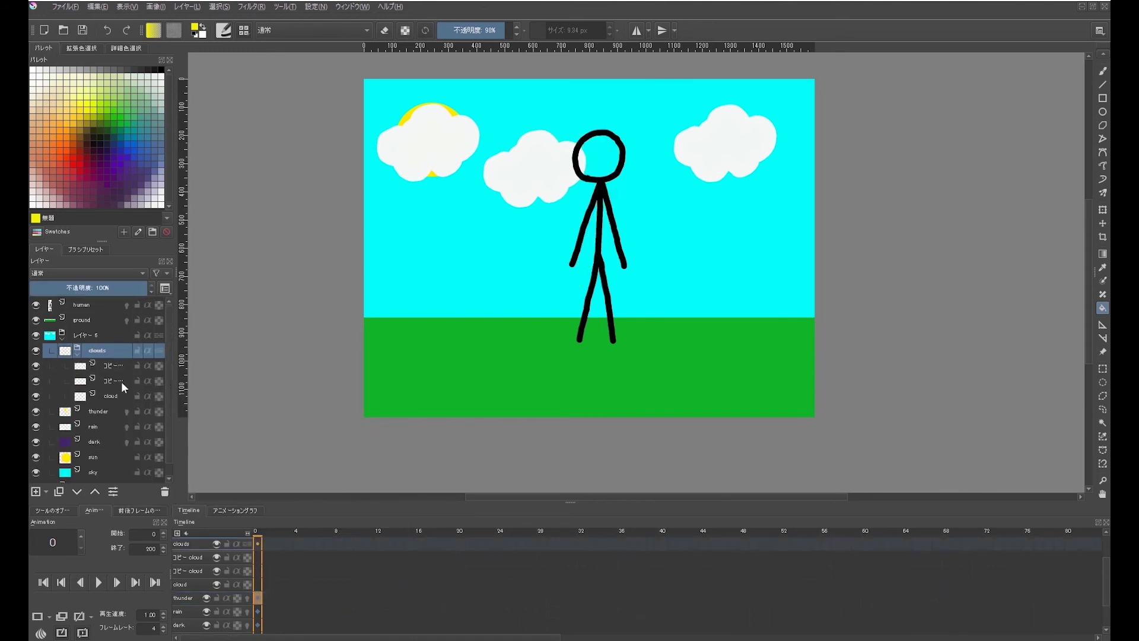
- Expand the clouds group and add a frame-0 opacity keyframe on the clouds layer
shift+click(116, 395)
right_click(114, 395)
click(207, 470)
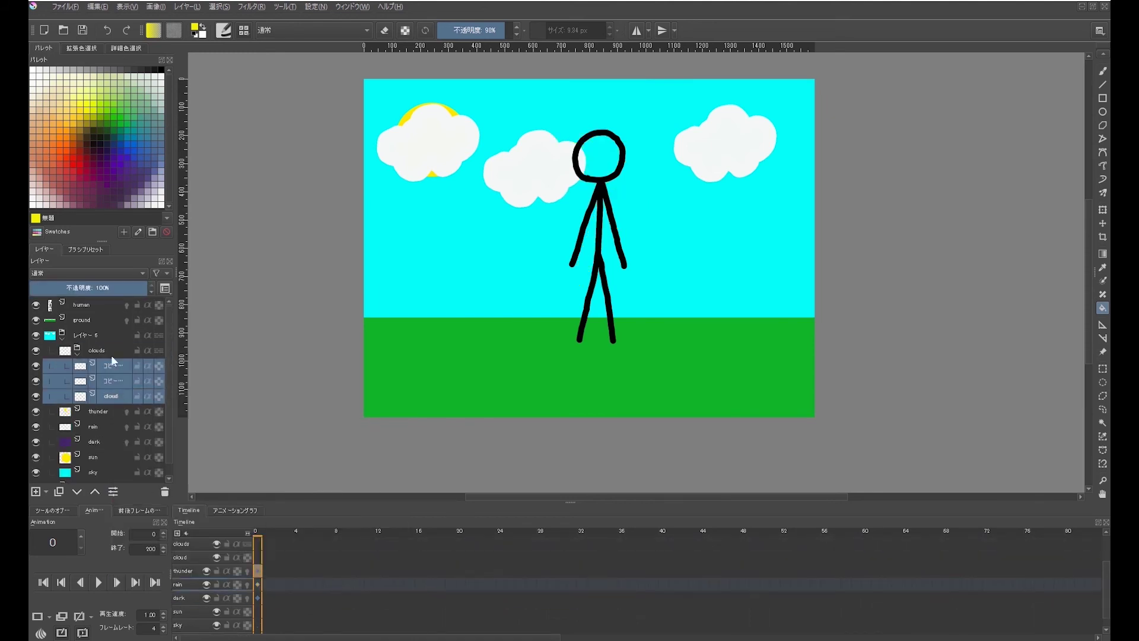
right_click(258, 546)
mouse_move(345, 436)
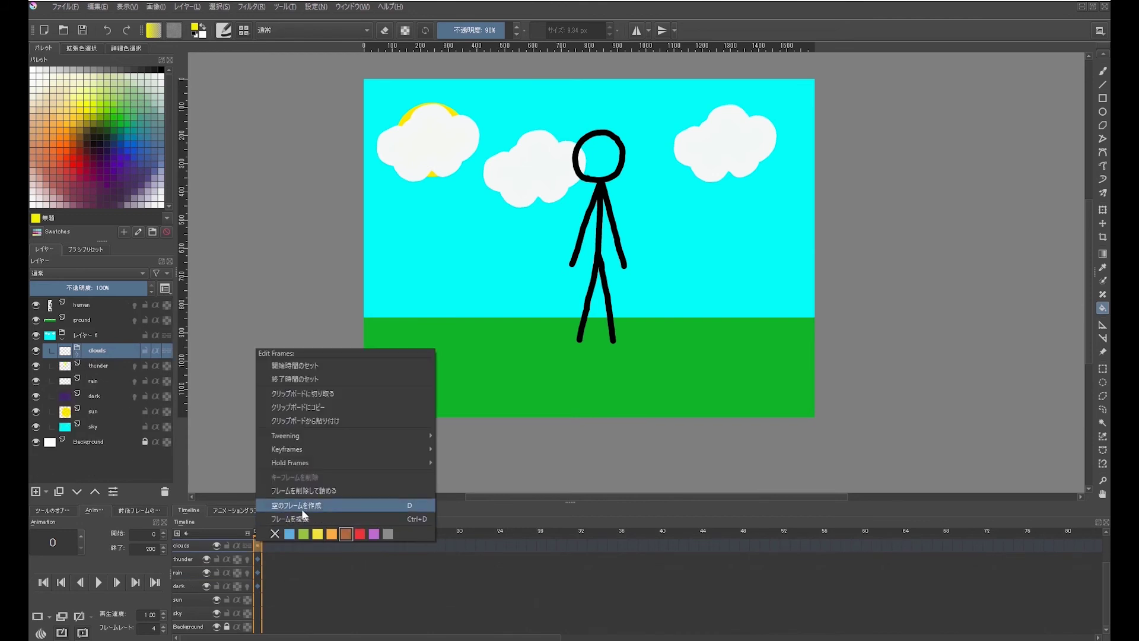
click(502, 435)
- Add a clouds opacity keyframe at frame 37 set to 100%, then preview playback
drag(119, 287, 31, 288)
click(631, 558)
right_click(631, 557)
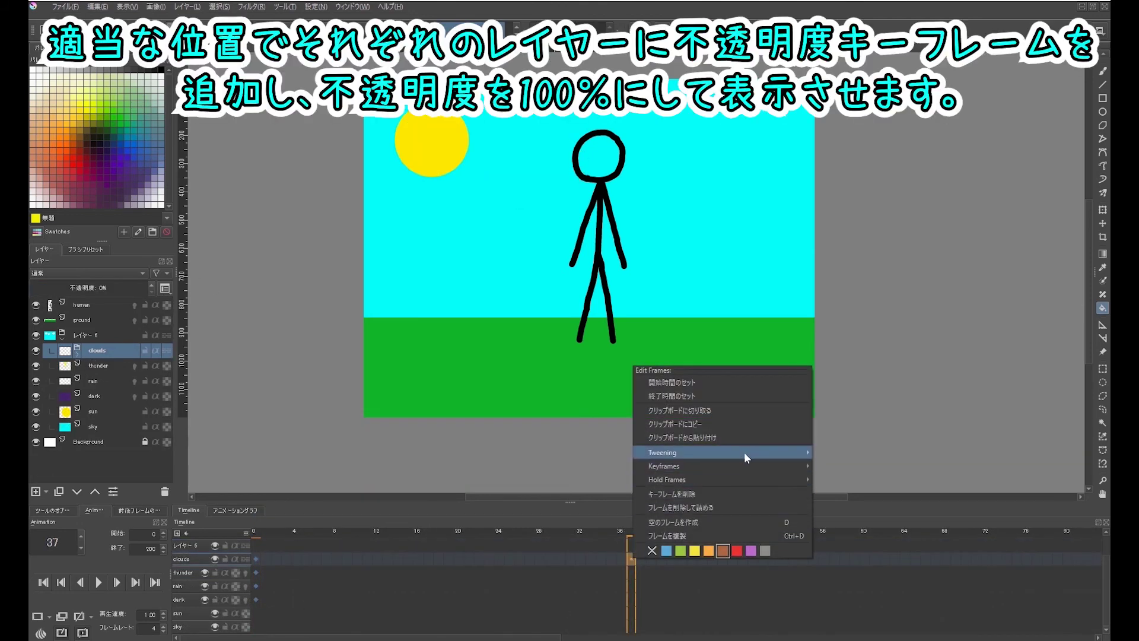
click(860, 457)
click(75, 287)
text(100)
key(Return)
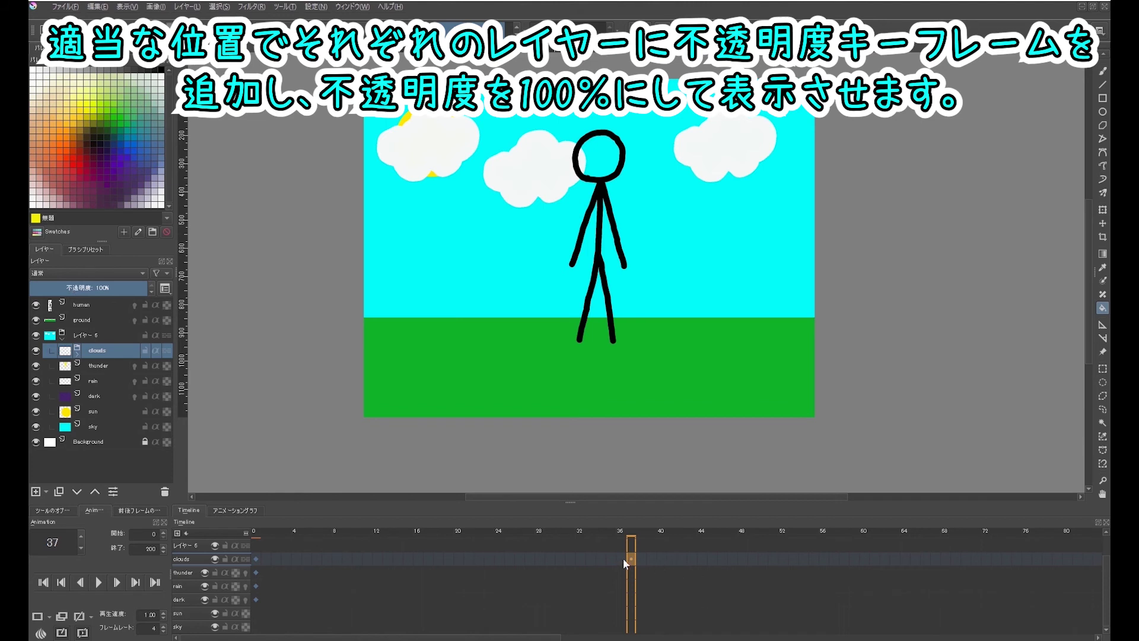
key(space)
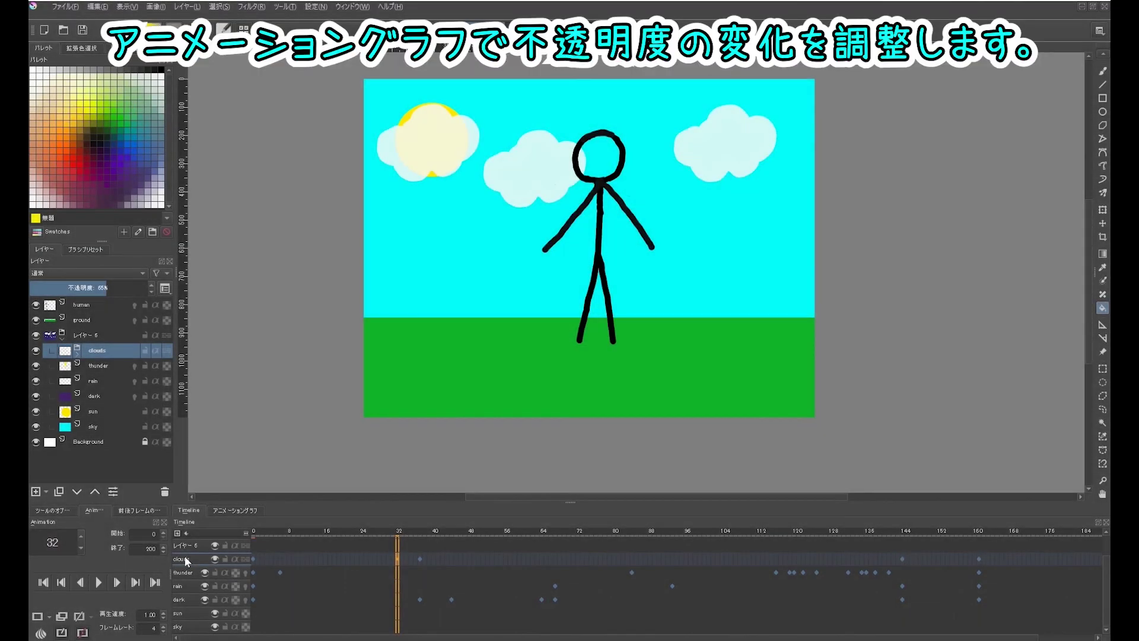
- In Animation Curves, fit the view and drag the frame-0 Bézier handle for an ease-in fade
click(248, 509)
click(212, 534)
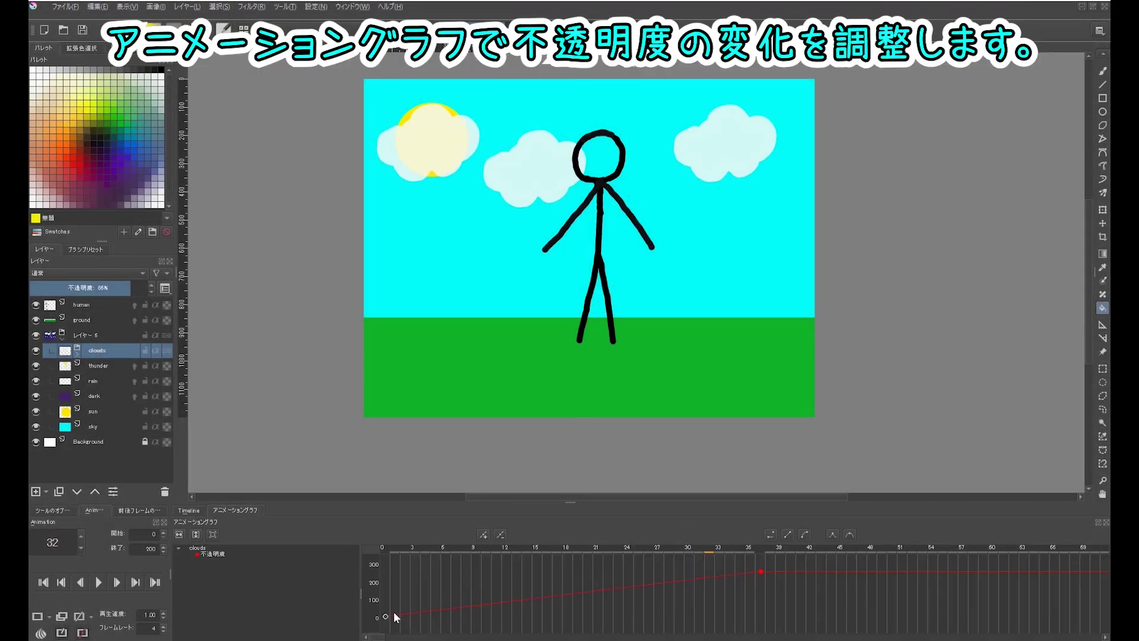
drag(396, 618, 1005, 614)
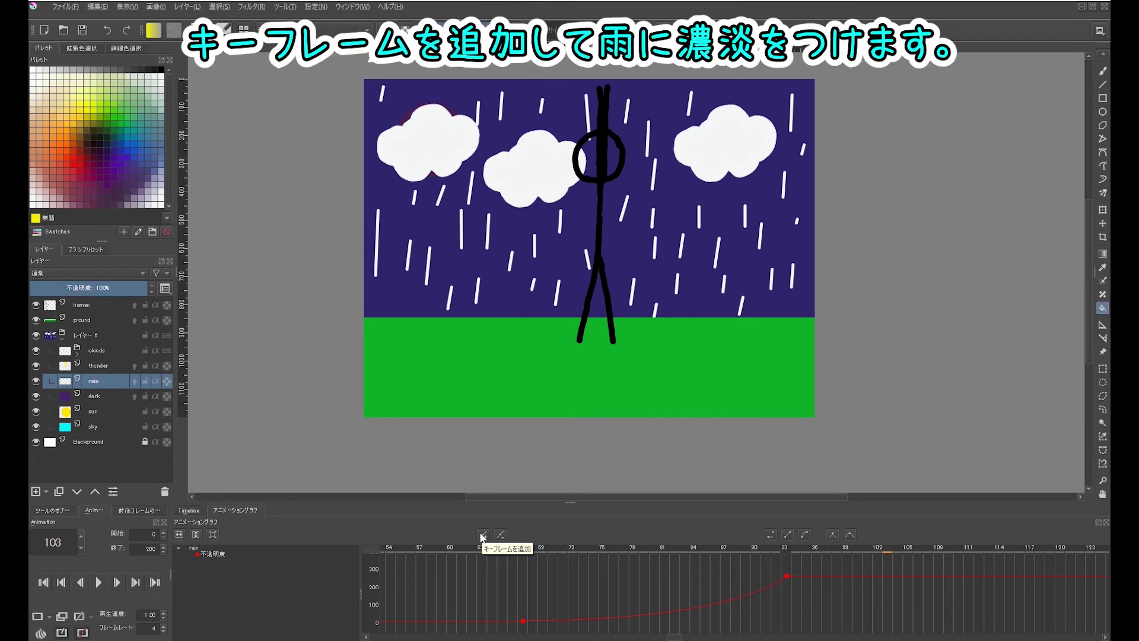
- Add rain opacity keyframes at frames 102, 126 and 134
click(483, 534)
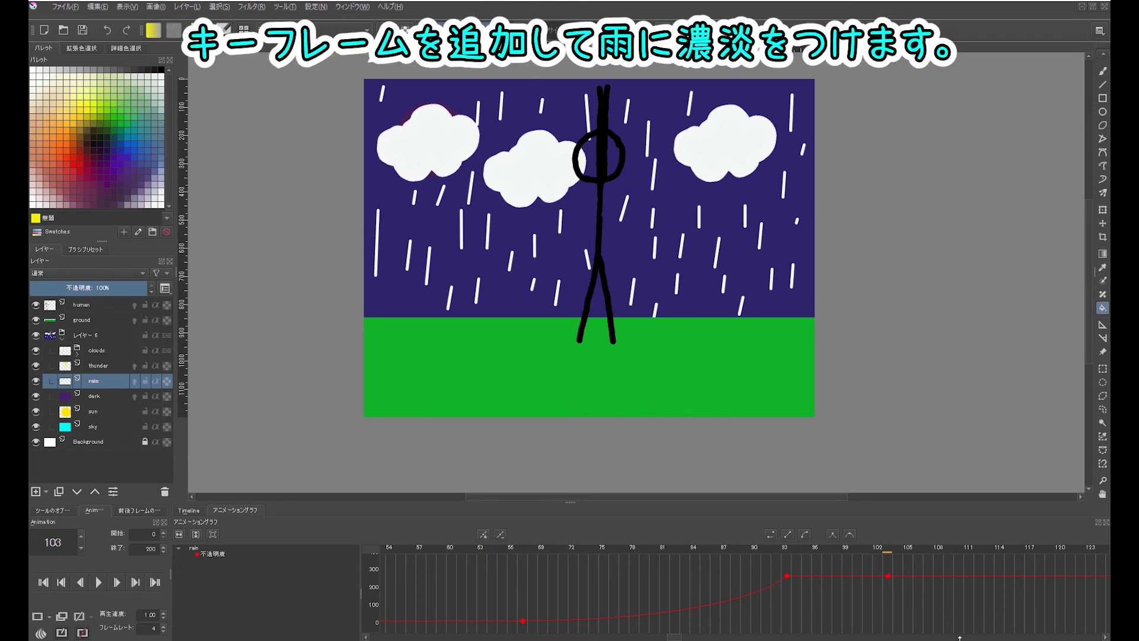
click(969, 547)
drag(1008, 601, 775, 603)
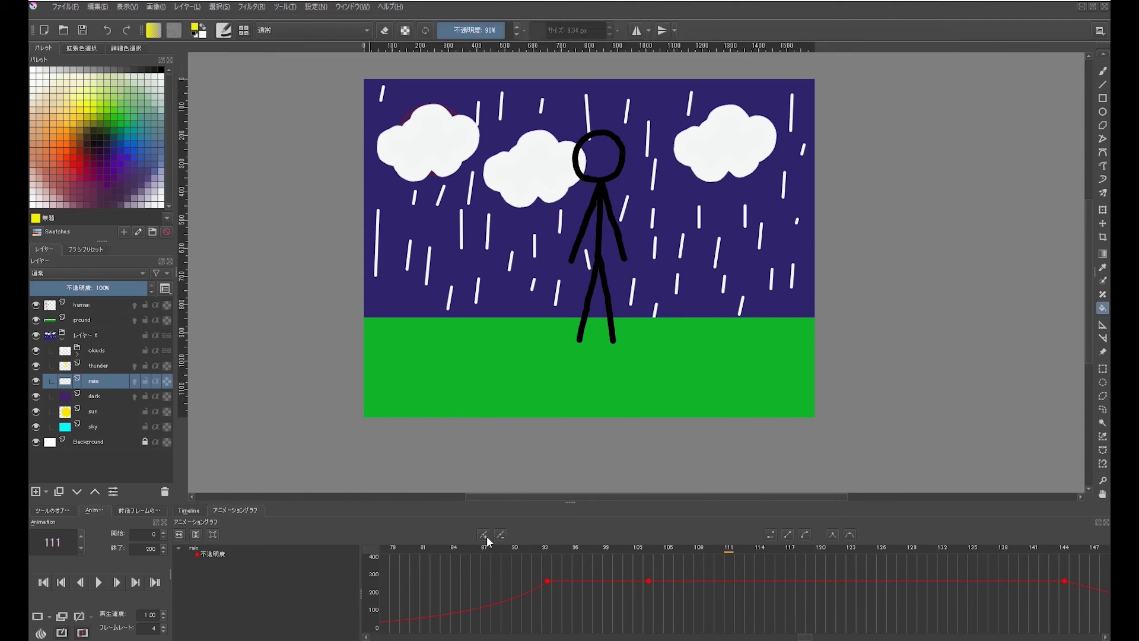
click(808, 548)
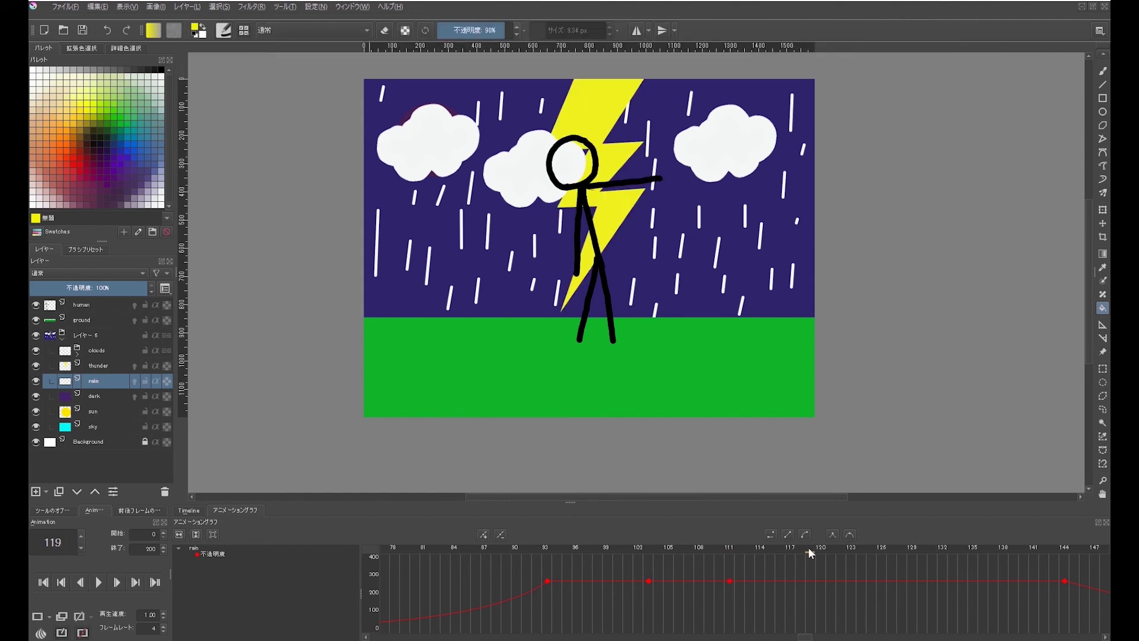
click(880, 548)
click(483, 534)
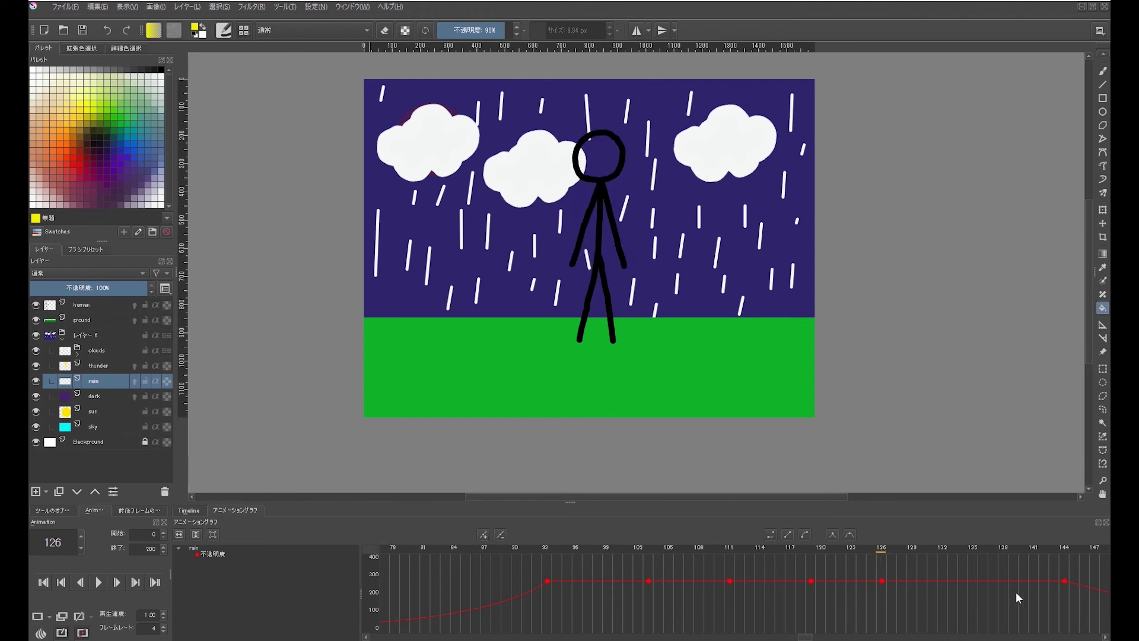
click(963, 550)
click(483, 535)
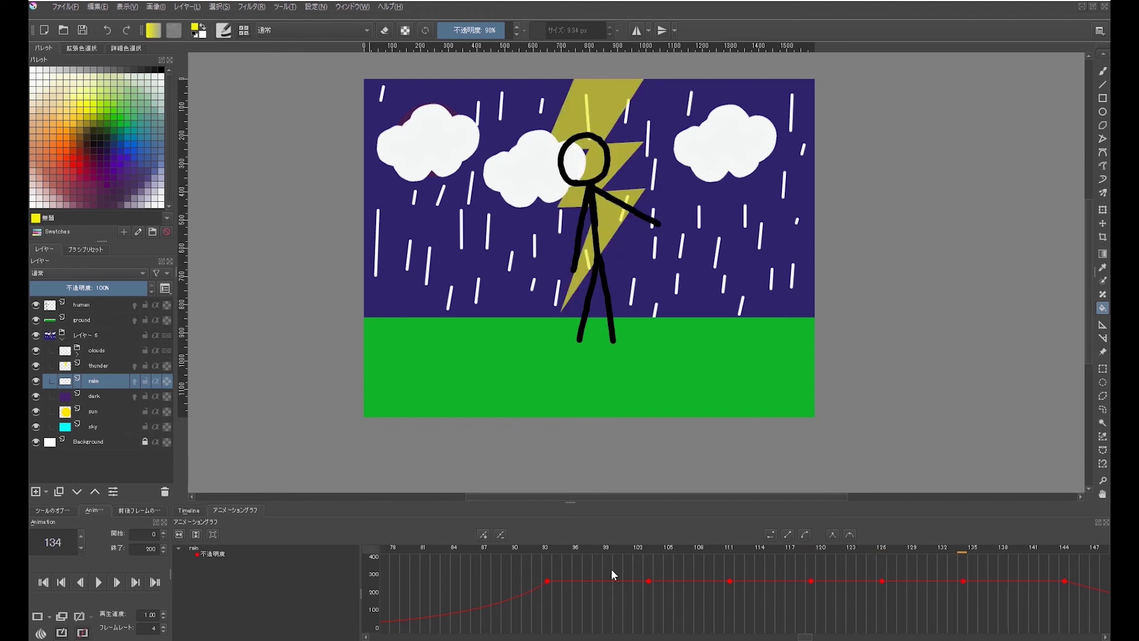
- Lower the rain opacity at frames 134, 102 and 120 so it zigzags, then check frame 92
drag(963, 581, 963, 616)
drag(810, 580, 810, 609)
drag(648, 581, 651, 599)
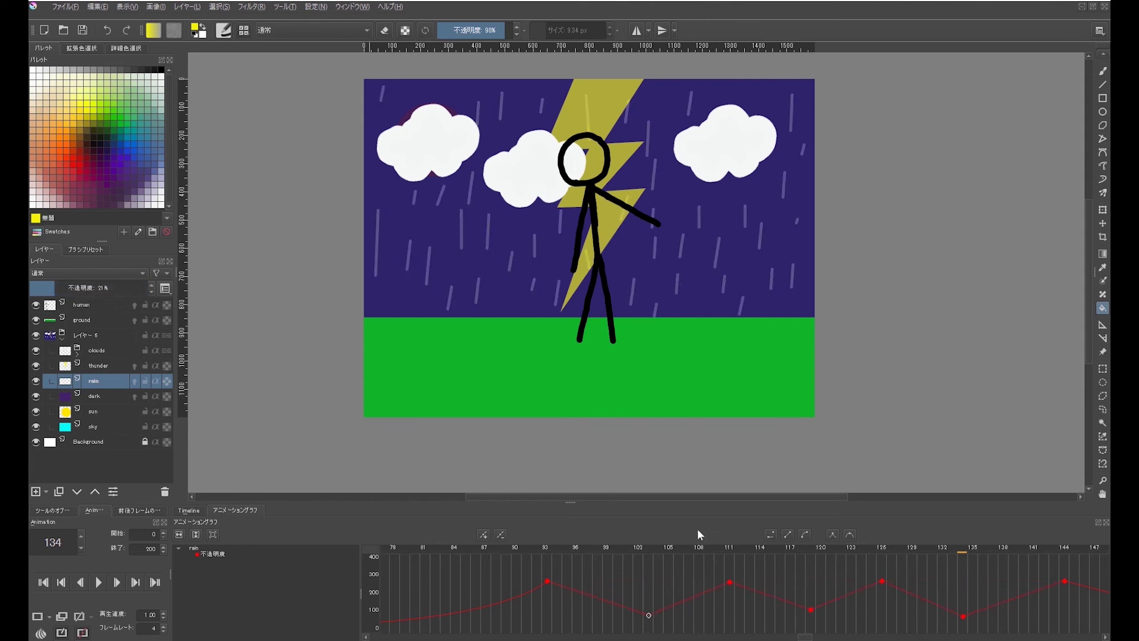
click(533, 549)
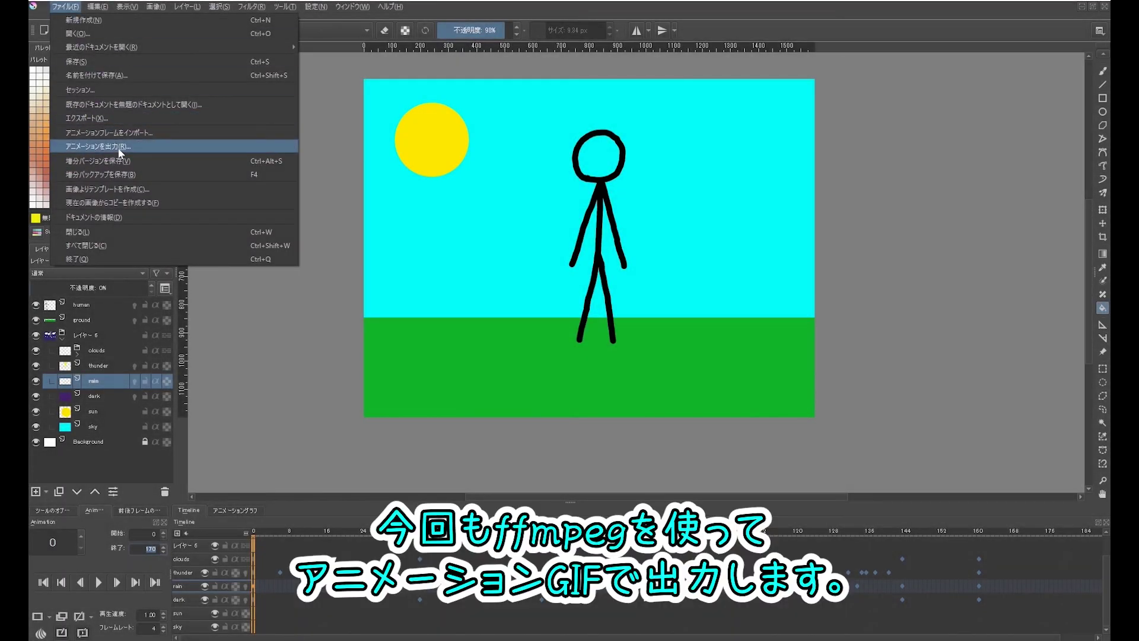
- Render the whole animation to an animated GIF via Render Animation
click(118, 147)
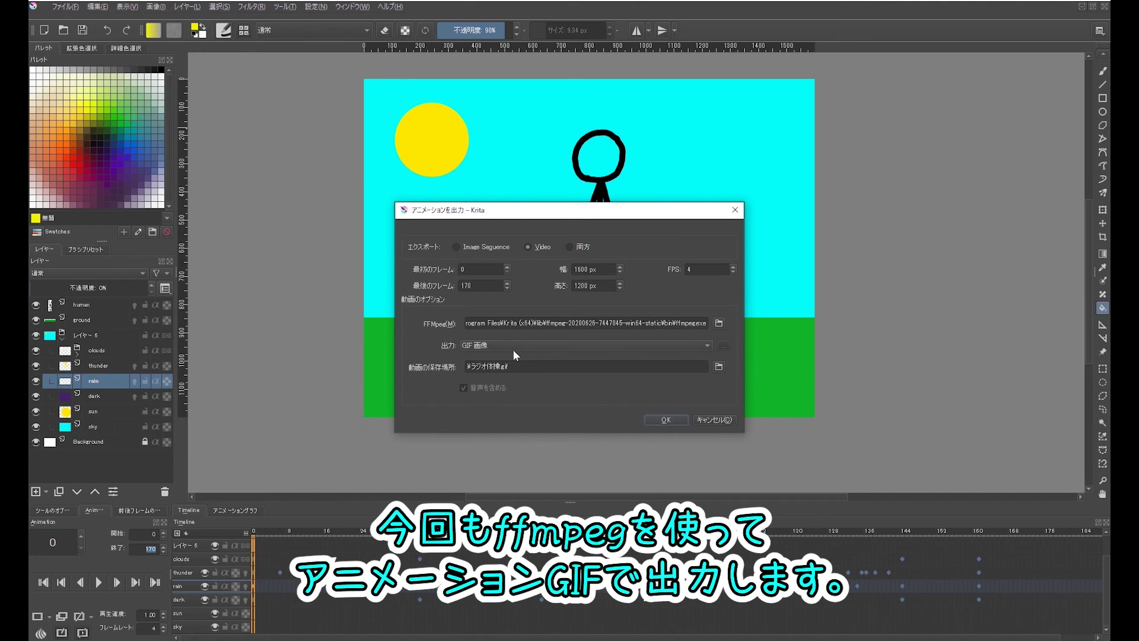
click(669, 419)
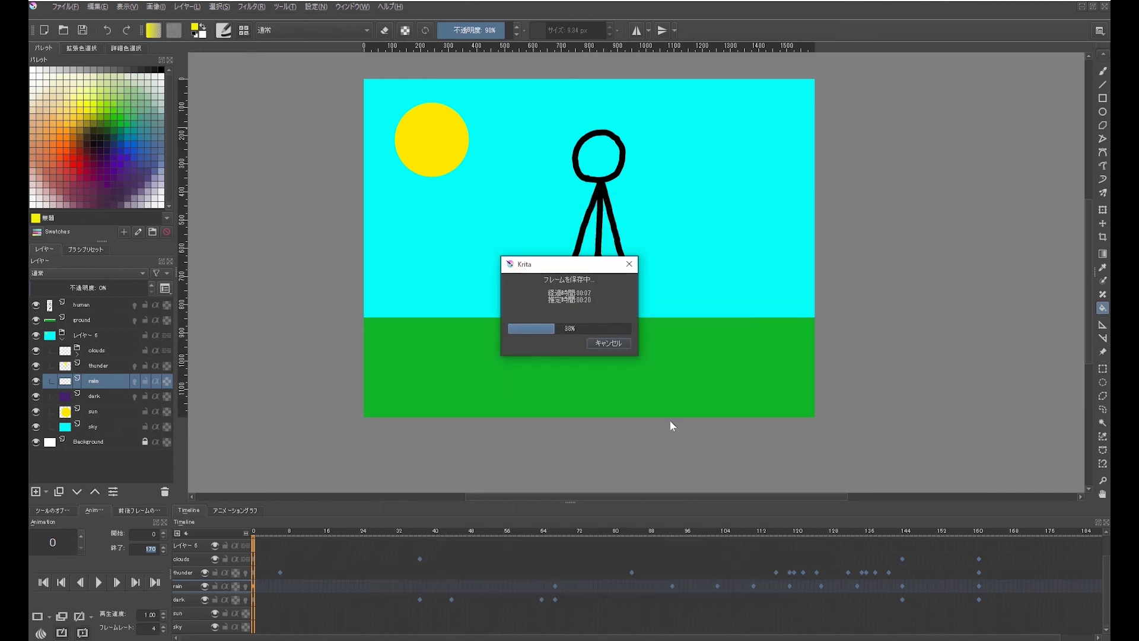